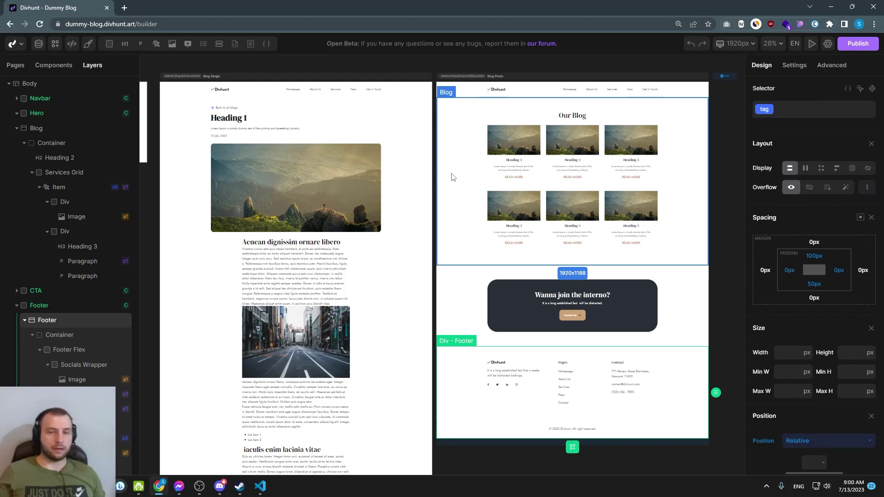
Pan and zoom the canvas to inspect the Blog Posts cards, intro paragraph and Rich Text block.
scroll(441, 173, "right", 1)
left_click_drag(441, 172, 391, 186)
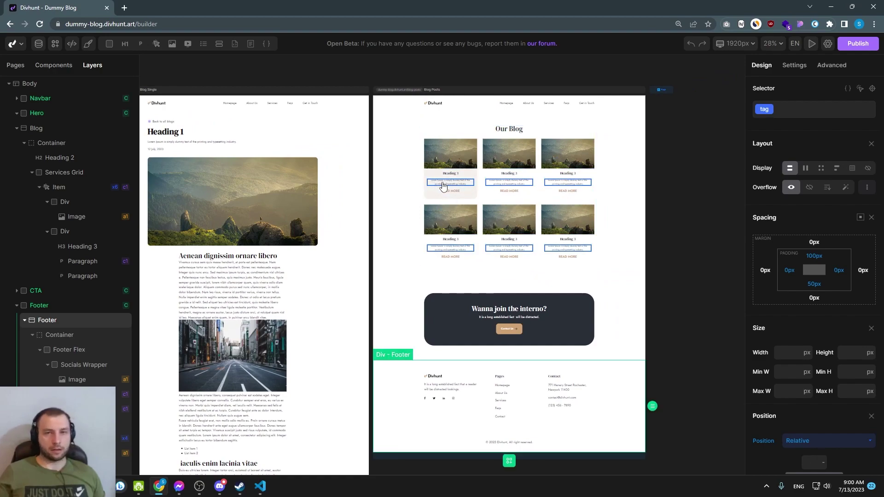
scroll(443, 185, "up", 5)
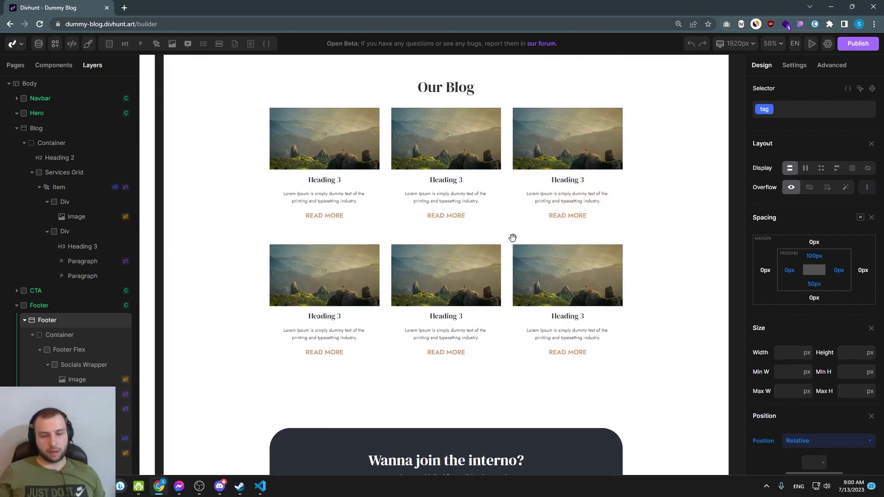
scroll(484, 201, "up", 1)
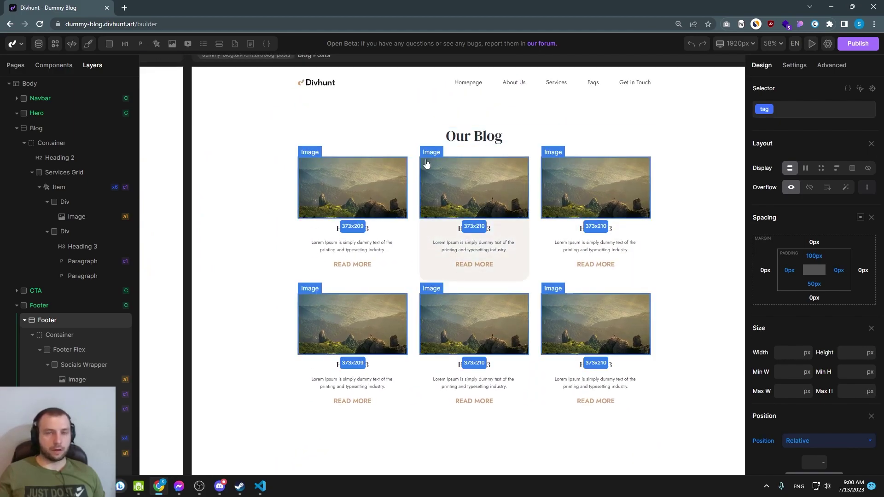
scroll(427, 161, "down", 5)
scroll(426, 152, "left", 5)
scroll(414, 138, "up", 1)
scroll(397, 142, "down", 7)
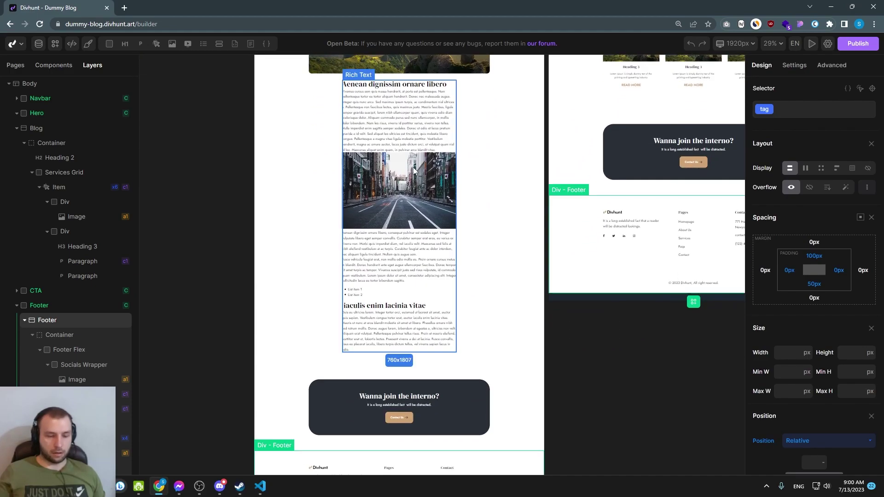
scroll(413, 173, "up", 6)
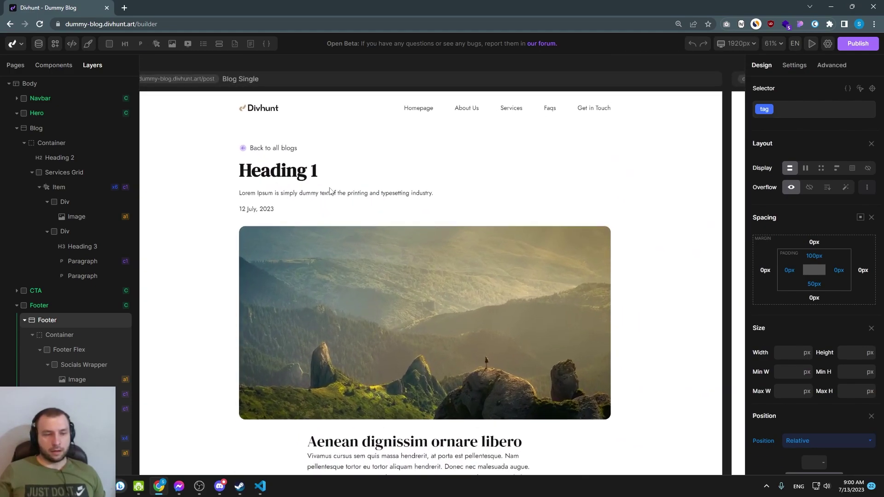
left_click(302, 193)
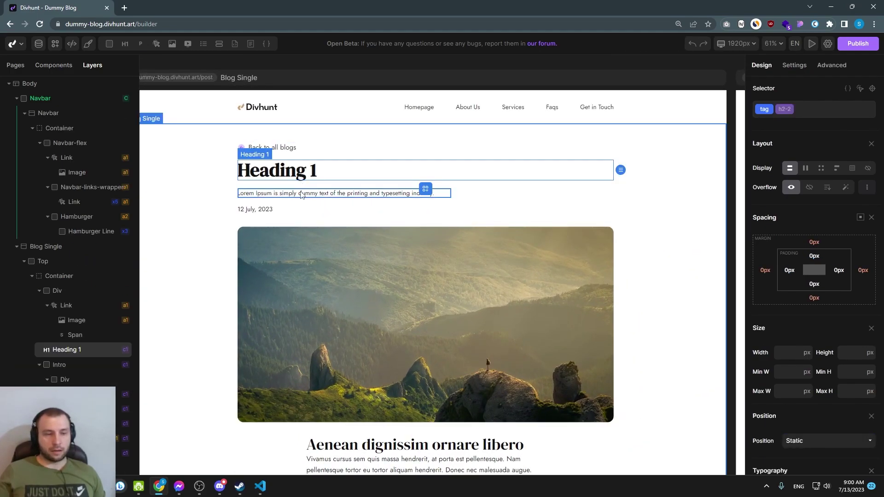
scroll(299, 217, "down", 4)
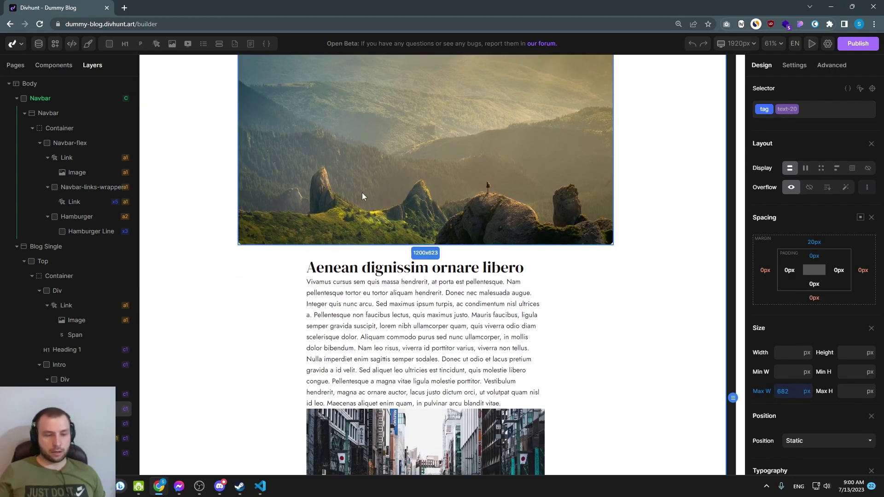
scroll(363, 195, "down", 4)
left_click(375, 232)
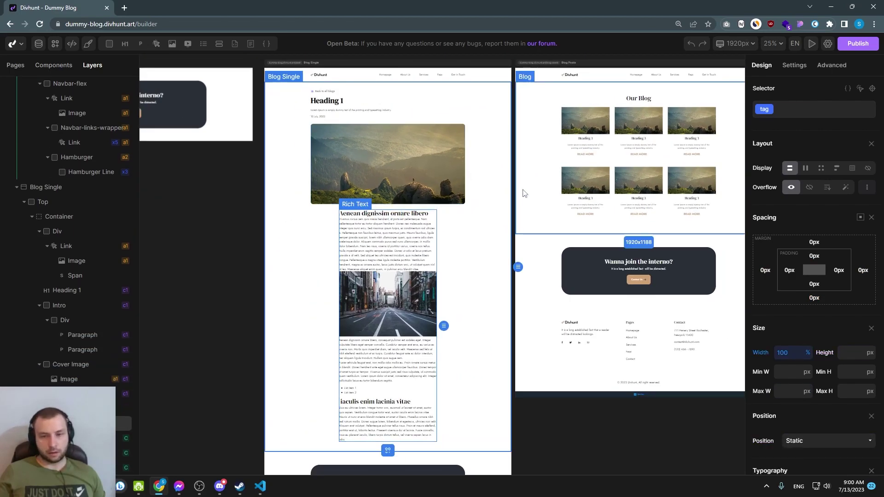
Inspect Blog Single's Bottom section and Rich Text block, then open Project Settings.
left_click_drag(533, 180, 529, 212)
scroll(471, 191, "up", 3)
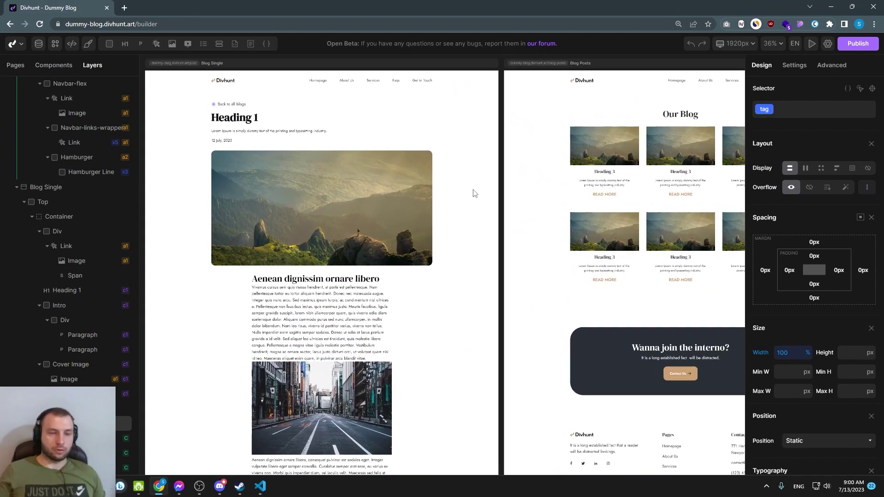
left_click_drag(441, 193, 507, 178)
scroll(373, 92, "down", 1)
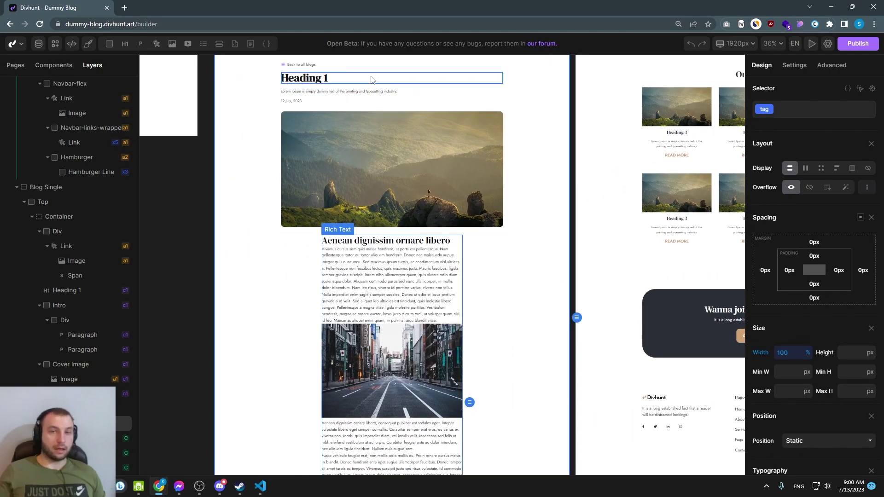
scroll(481, 289, "down", 2)
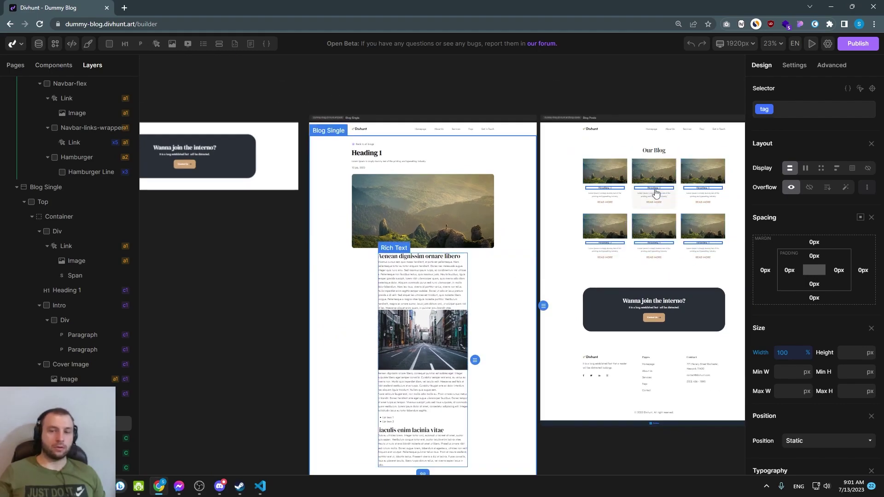
scroll(650, 167, "right", 3)
scroll(598, 198, "up", 1)
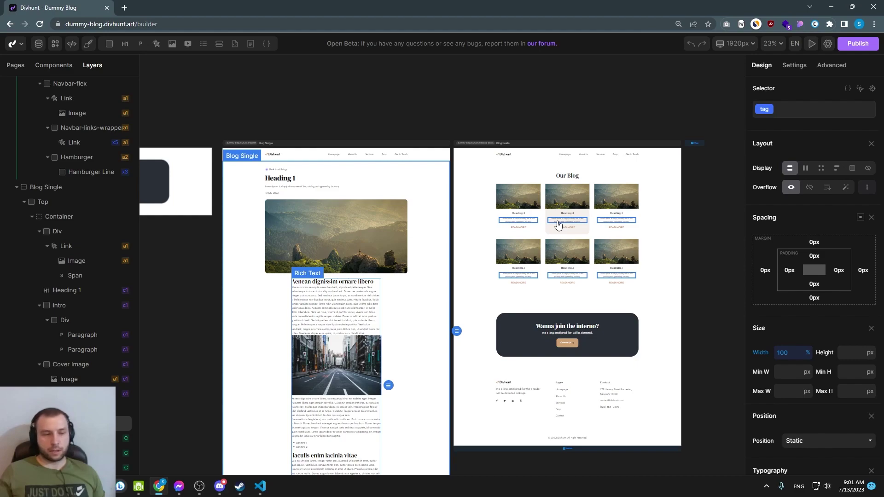
left_click(405, 291)
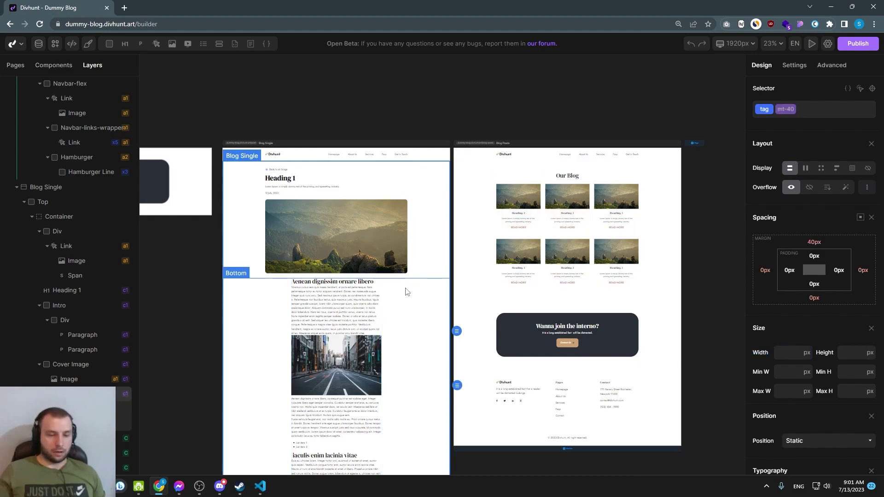
left_click(355, 300)
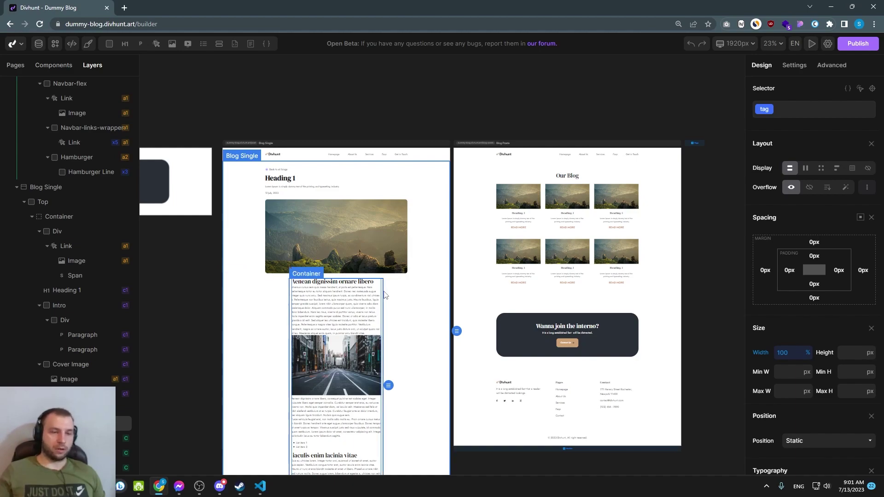
left_click(267, 301)
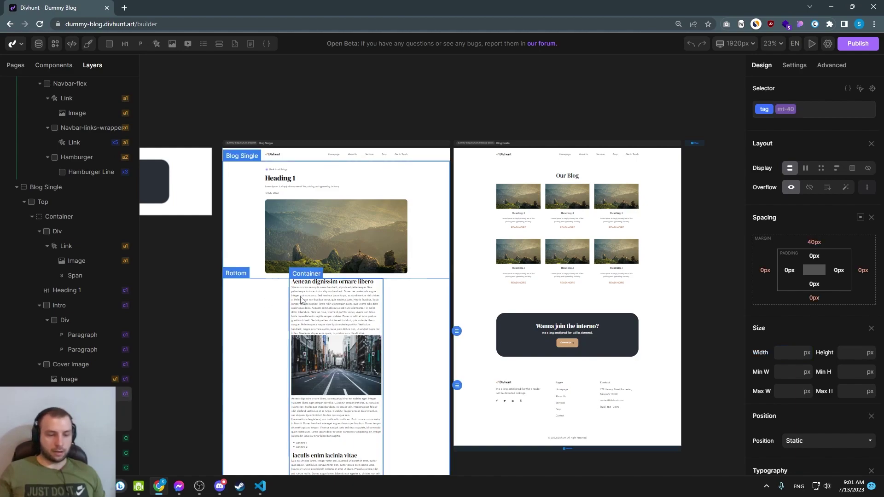
scroll(371, 318, "up", 2)
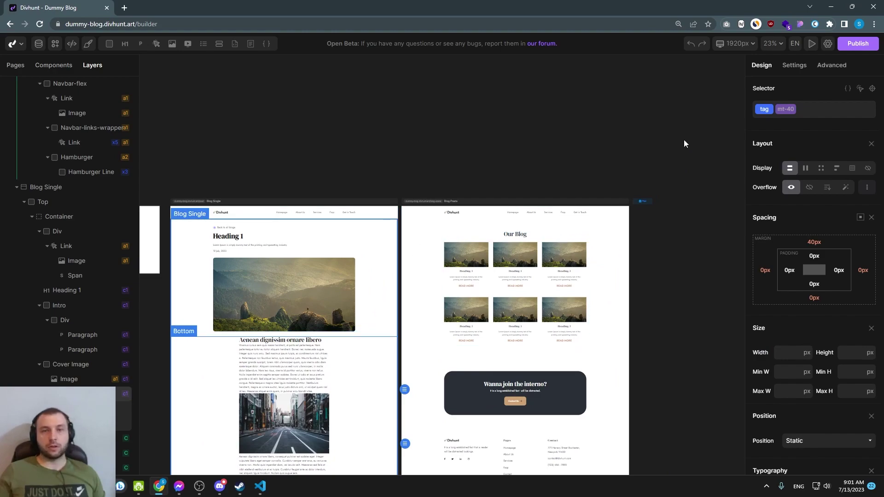
left_click(827, 44)
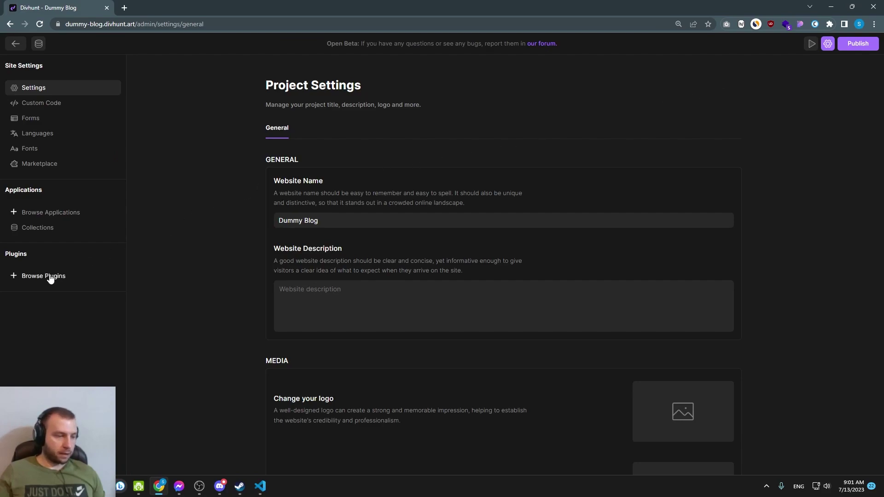
Cancel the accidental Collections uninstall from Browse Applications and open the empty Collections manager.
left_click(36, 213)
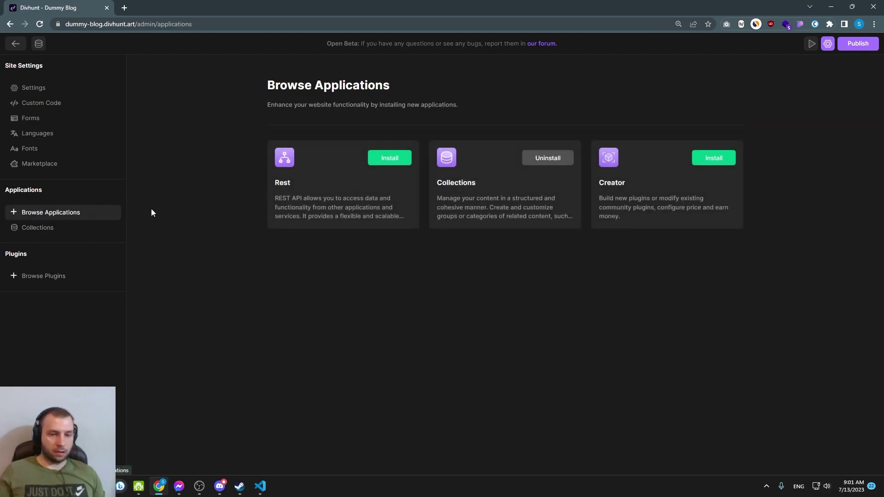
left_click_drag(523, 166, 451, 196)
left_click(485, 289)
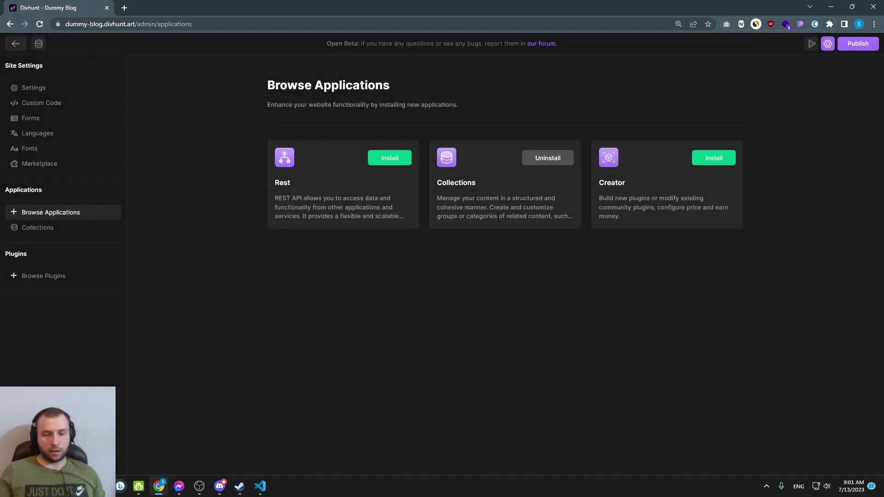
left_click(33, 230)
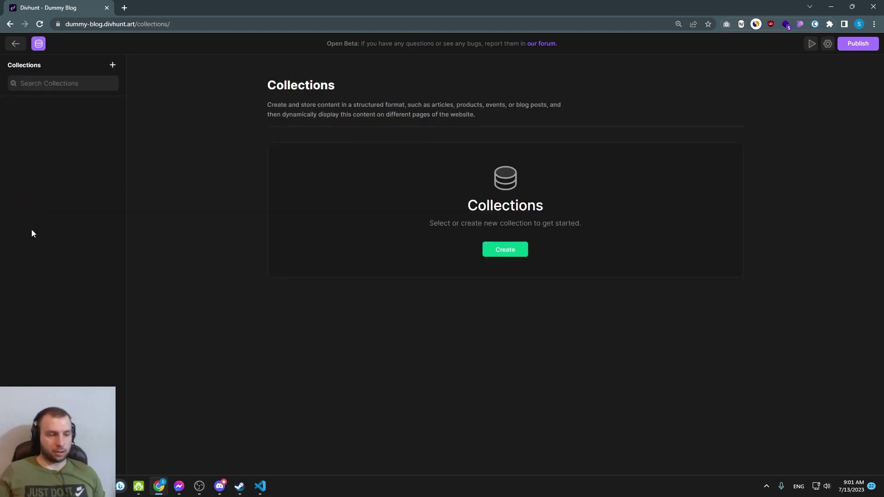
Create a collection named 'Posts' and open its structure editor from the gear icon.
left_click(52, 83)
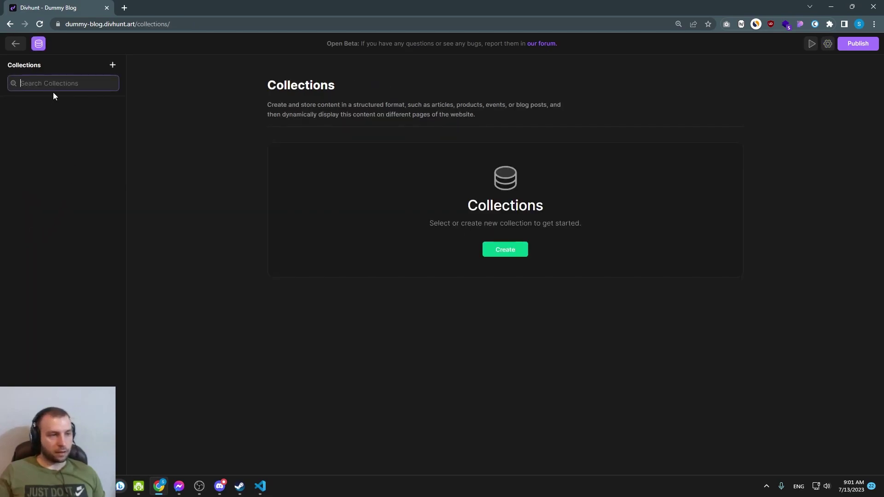
left_click(498, 256)
type("Posts")
left_click(404, 290)
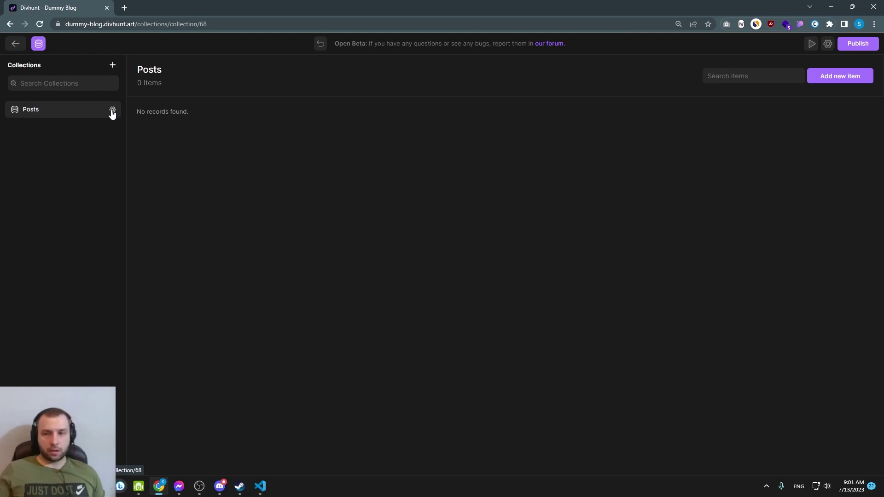
left_click(112, 111)
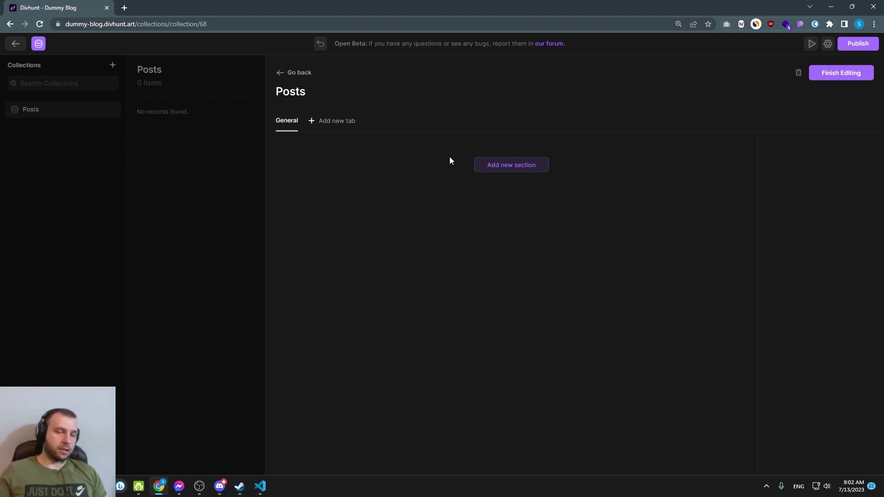
Add a 'Basic' section with a Text field named 'Short Description'.
left_click(505, 169)
type("Basic")
left_click(404, 290)
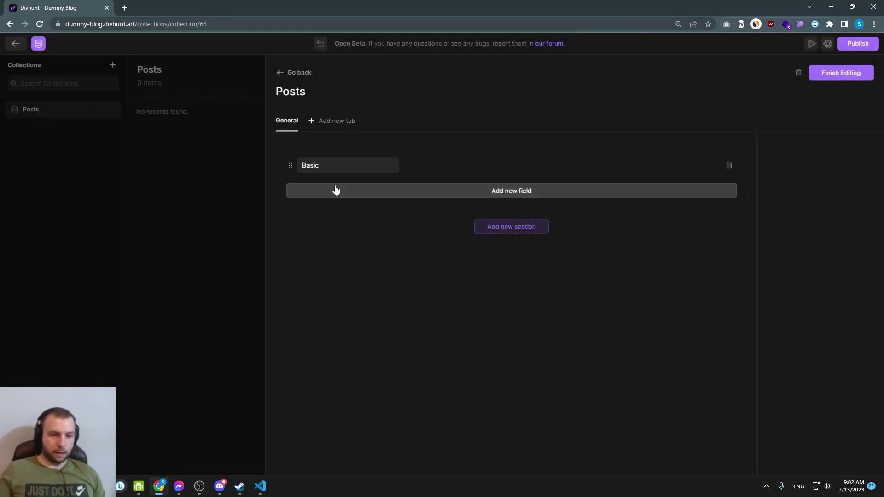
left_click(335, 191)
left_click(324, 221)
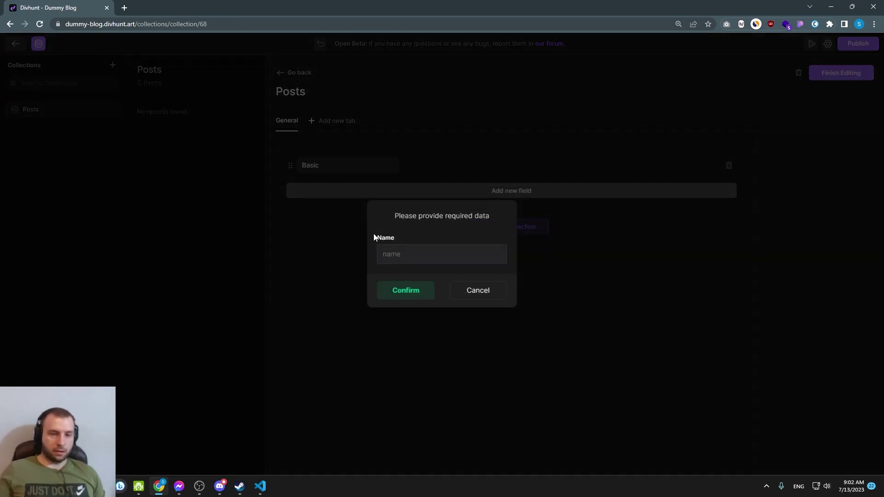
type("Short Des")
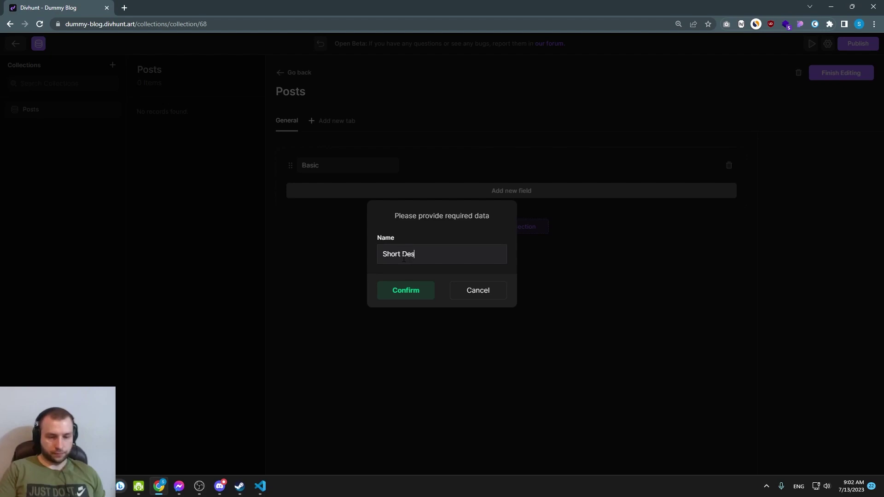
type("cription")
left_click(396, 290)
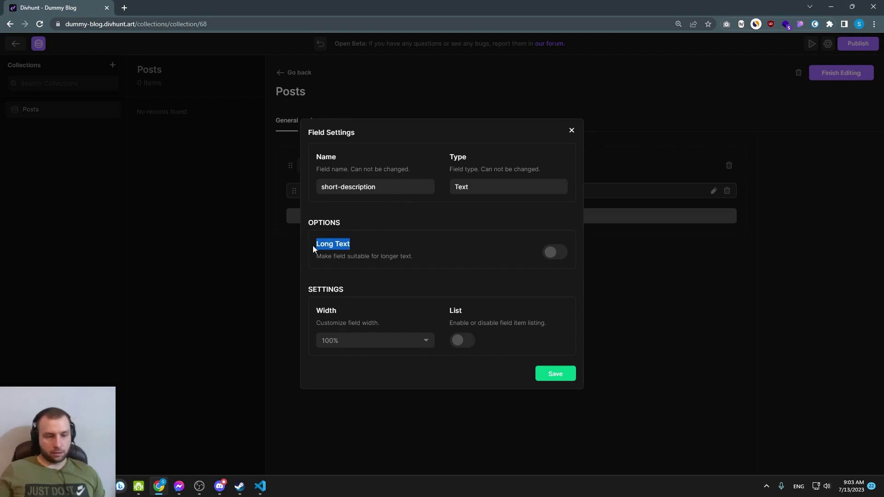
Make Short Description a long text field at 50% width and save it.
left_click_drag(312, 245, 354, 247)
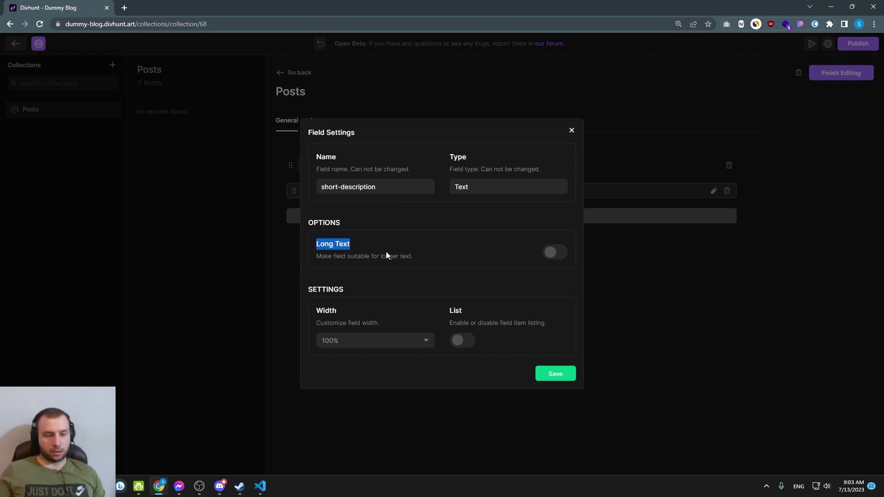
left_click(552, 252)
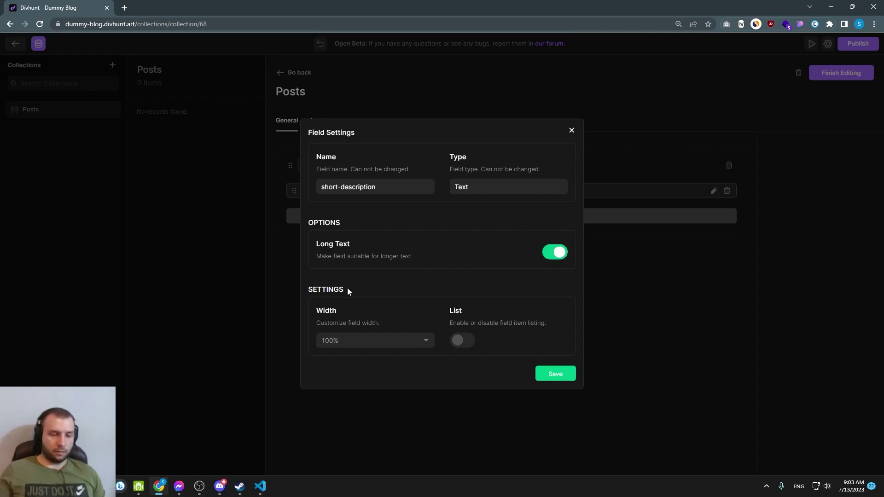
left_click(366, 320)
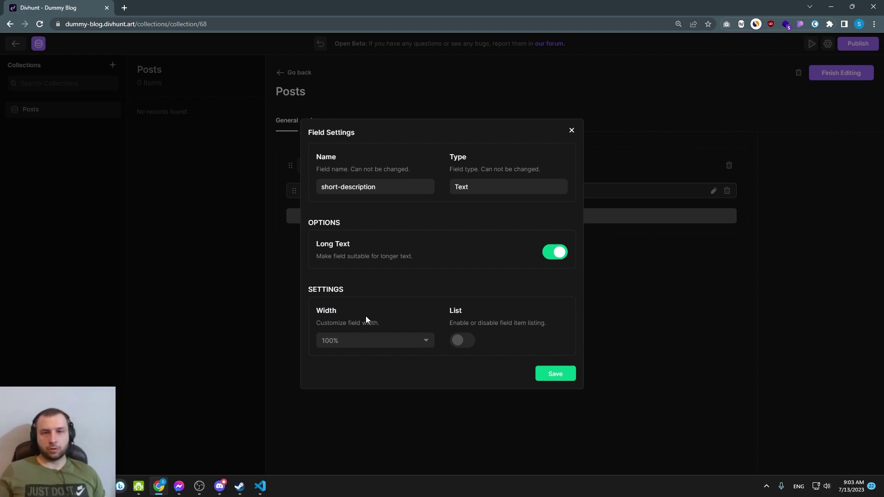
left_click(343, 344)
left_click(332, 361)
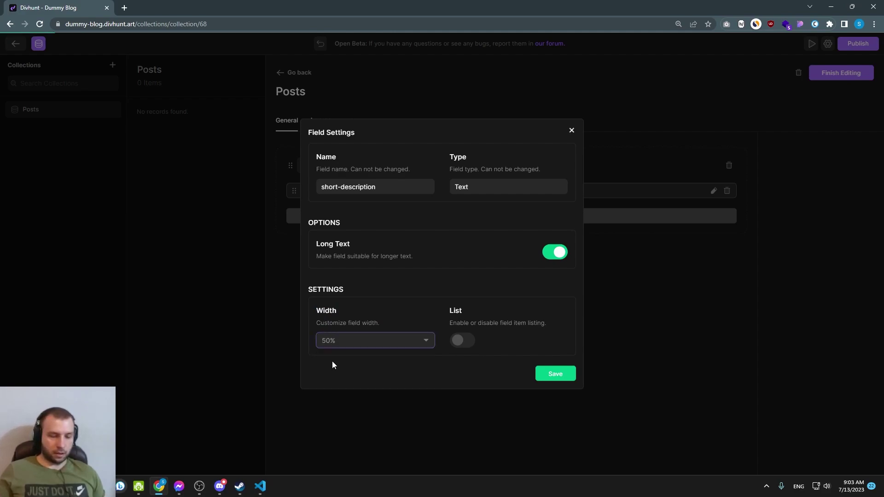
left_click(553, 373)
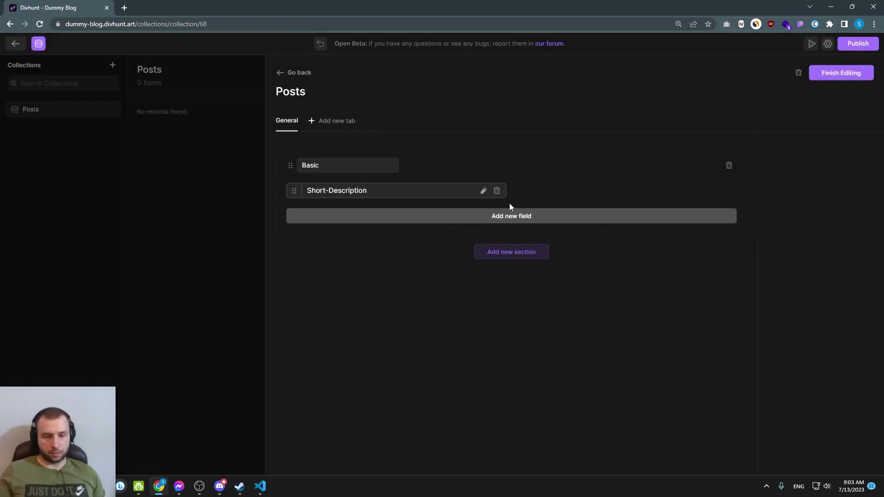
Add a Date field 'Publish Date' at 50% width and save it.
left_click(507, 216)
left_click(316, 231)
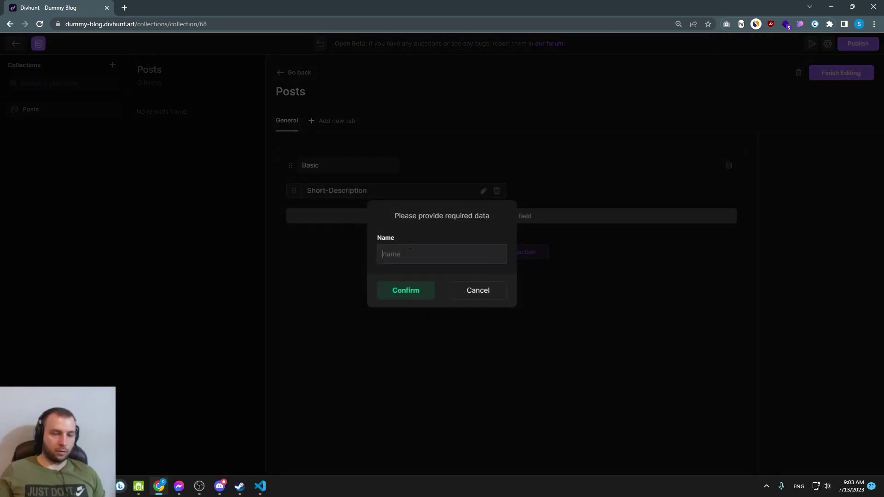
left_click(475, 288)
left_click(490, 217)
left_click(551, 302)
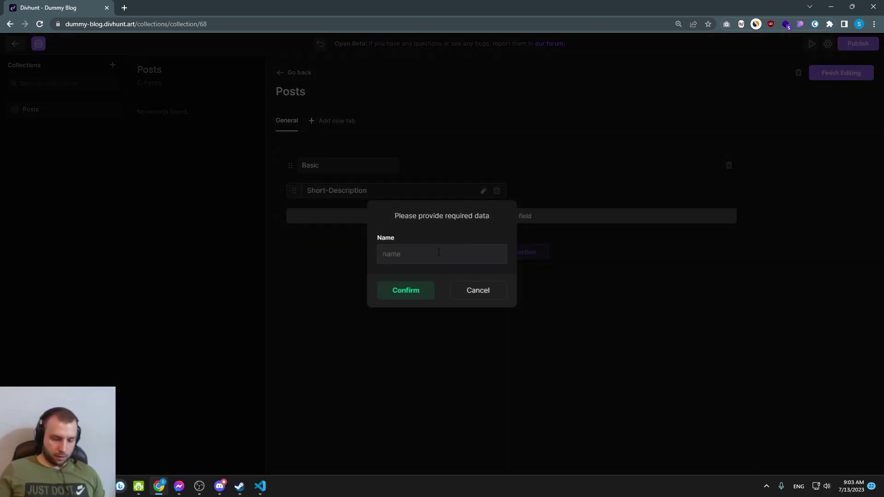
type("Publish Date")
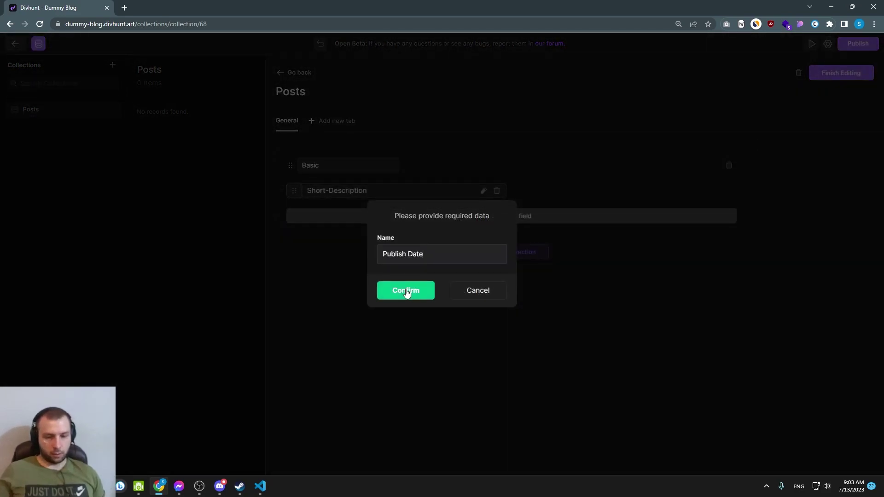
left_click(405, 290)
left_click(369, 306)
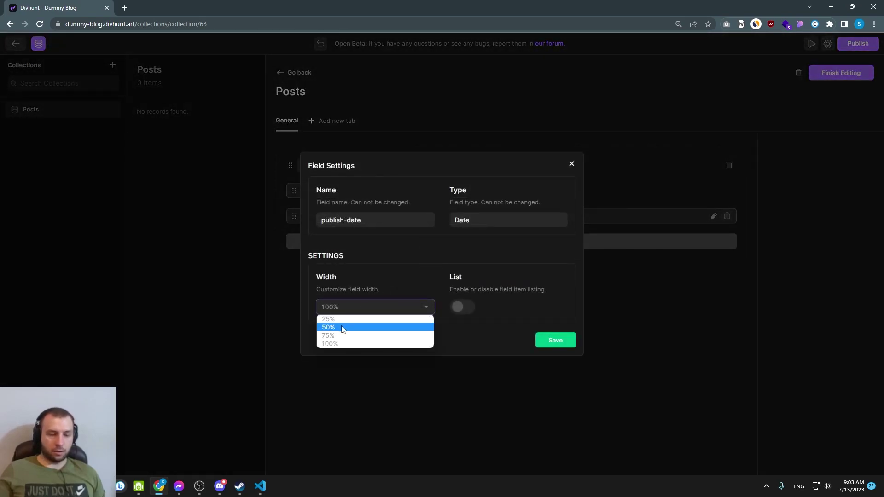
left_click(344, 330)
left_click(557, 341)
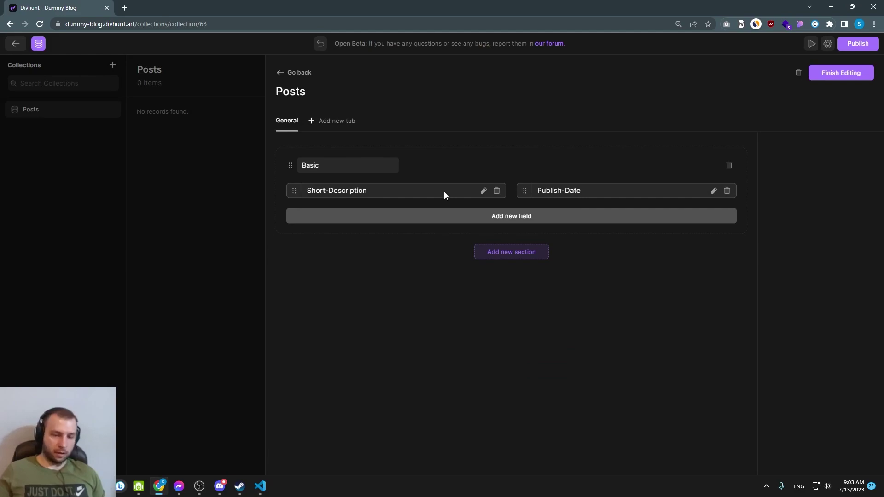
Add a Rich Text field named 'Content' and save it.
left_click(490, 220)
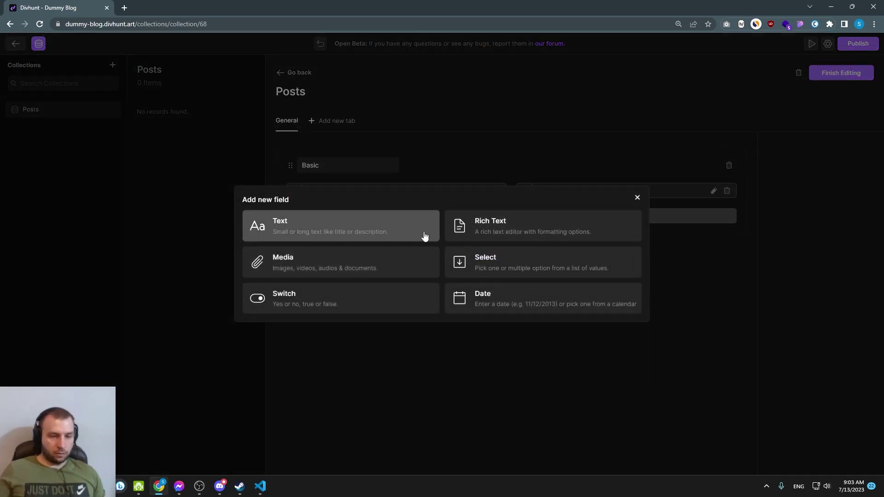
left_click(481, 232)
left_click(402, 258)
type("Content")
left_click(407, 295)
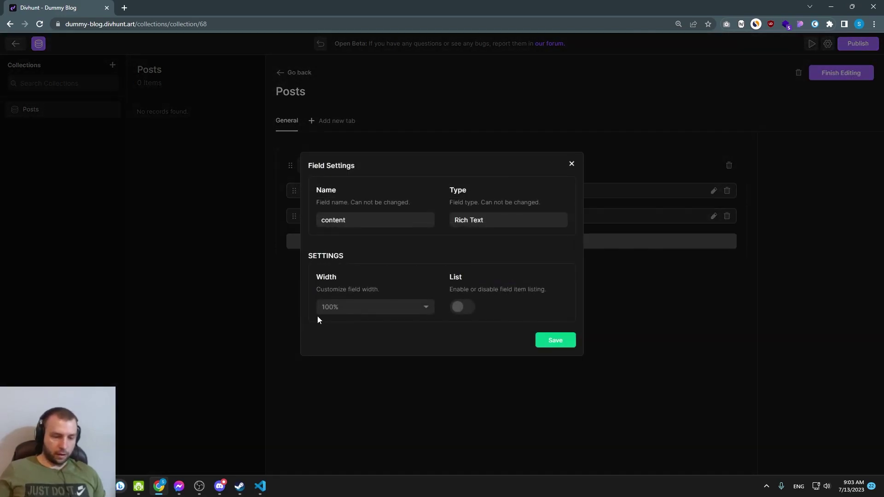
left_click(556, 341)
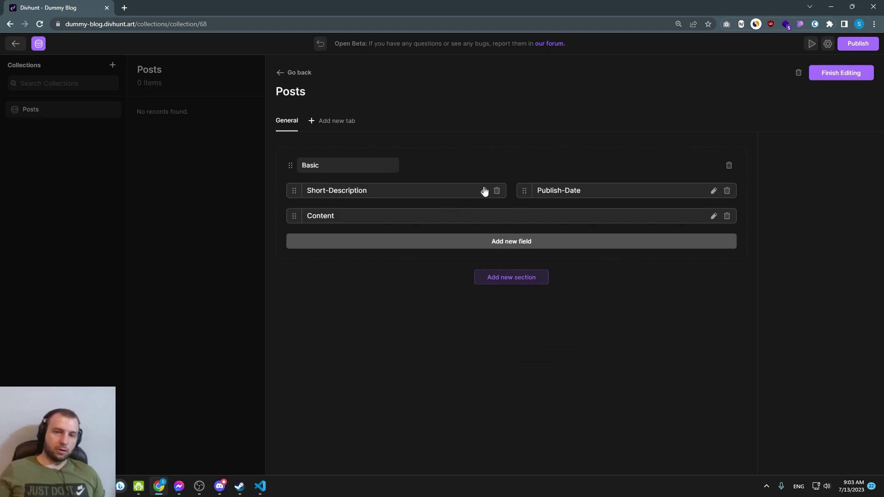
Add a Media field named 'Cover Image' and save it.
left_click(482, 244)
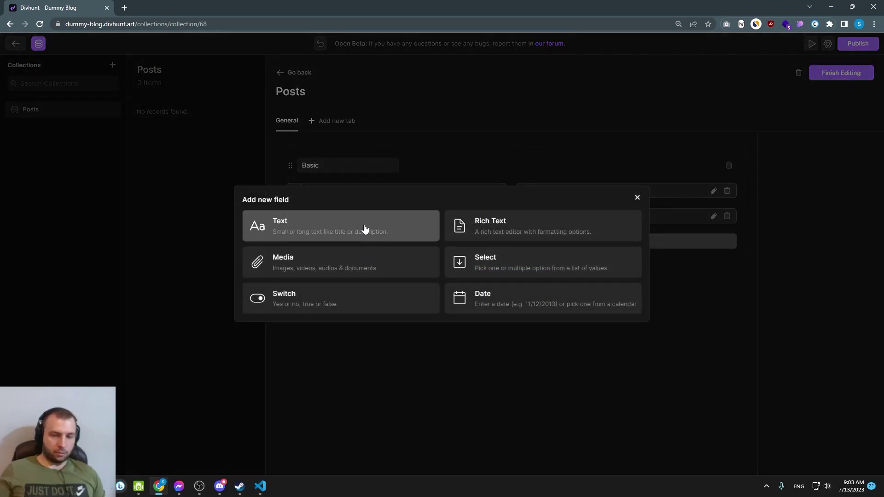
left_click(300, 261)
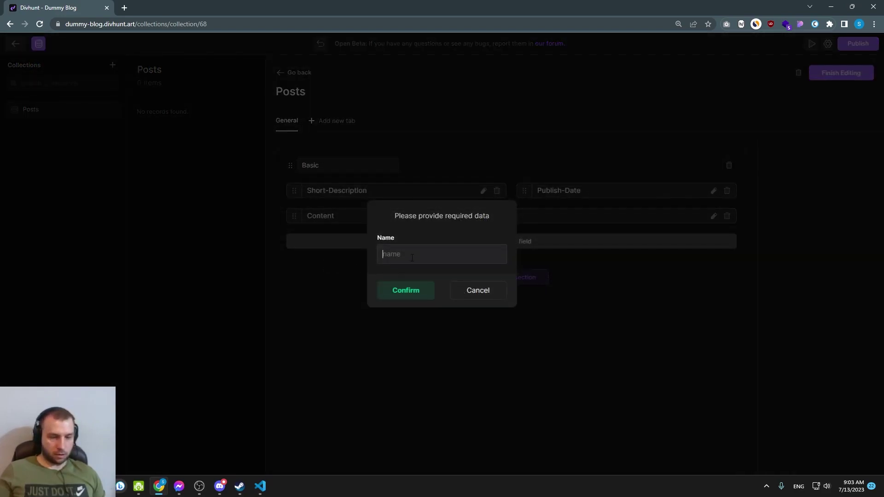
type("Cover Image")
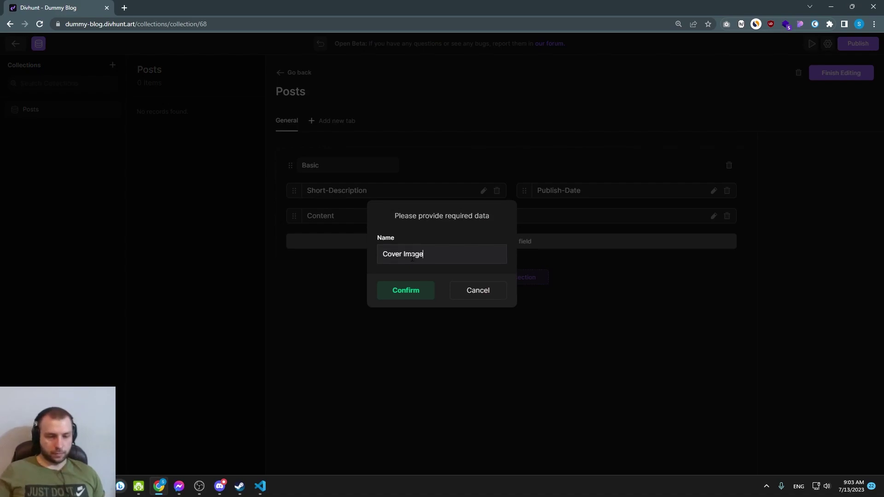
left_click(410, 291)
left_click(554, 341)
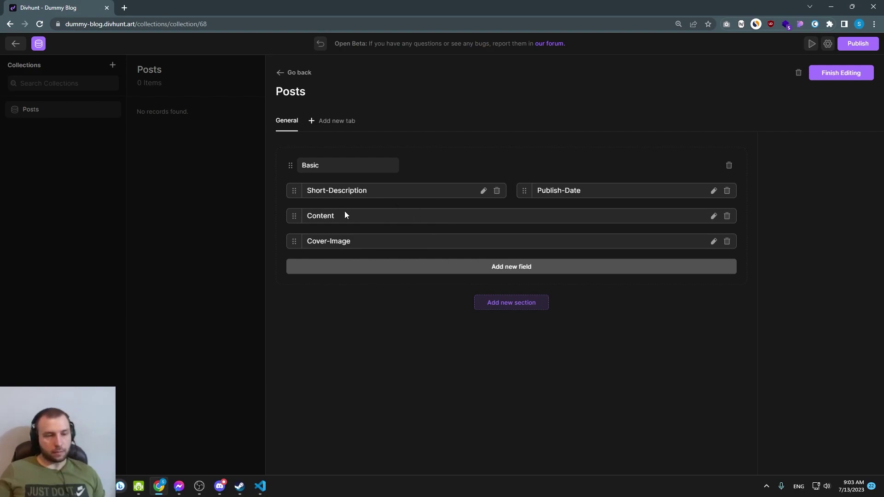
Add a new section named 'SEO' to the Posts collection.
left_click(510, 308)
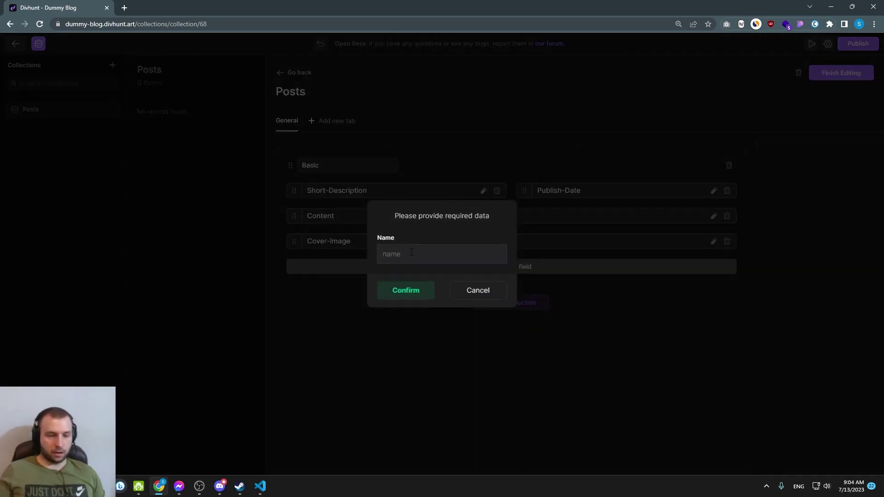
type("SEO")
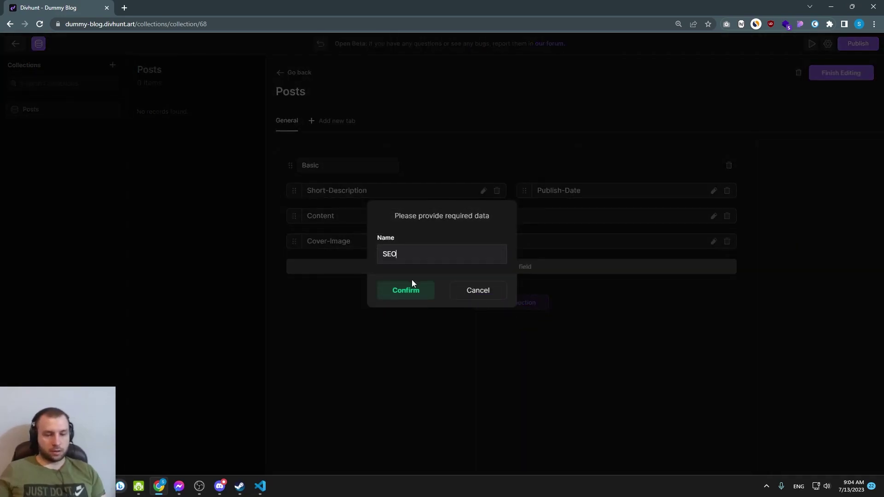
left_click(411, 288)
Add a long-text Text field 'Meta description' to the SEO section and save it.
left_click(412, 341)
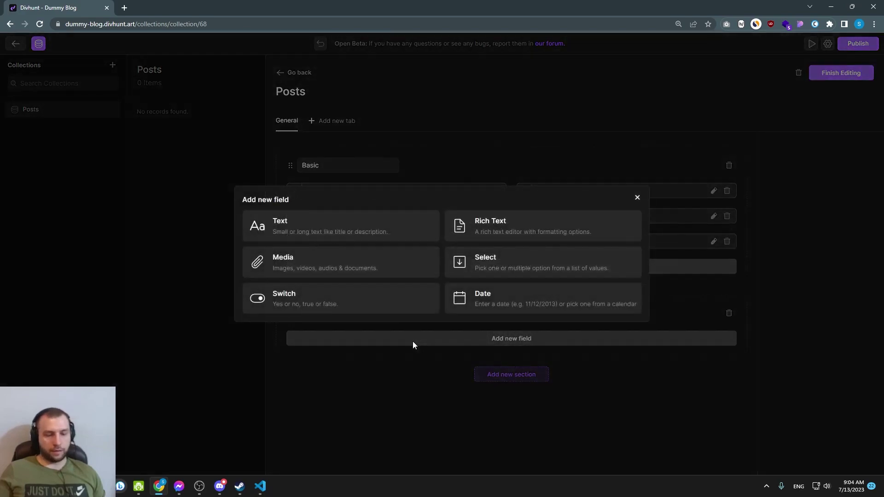
left_click(352, 236)
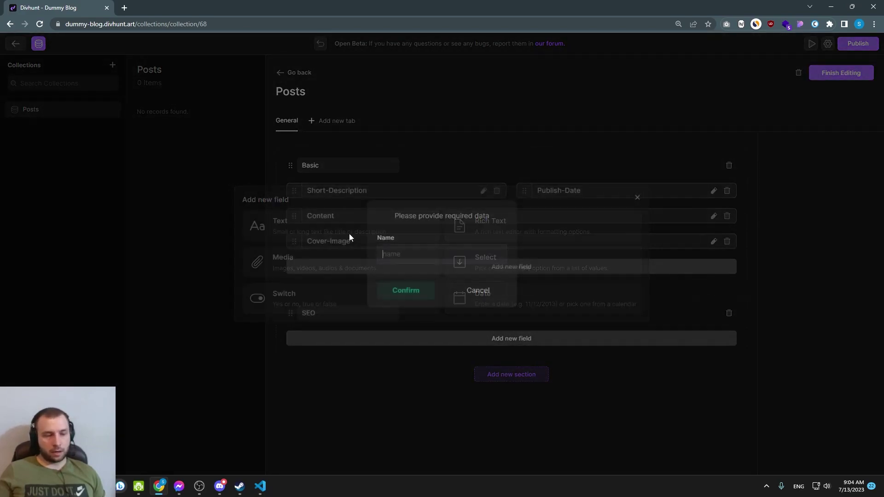
type("Meta description")
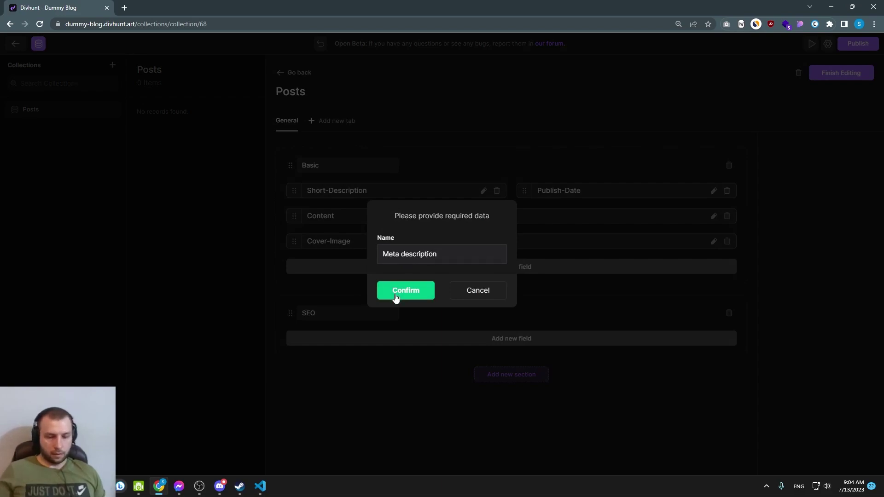
left_click(399, 291)
left_click(550, 253)
left_click(555, 372)
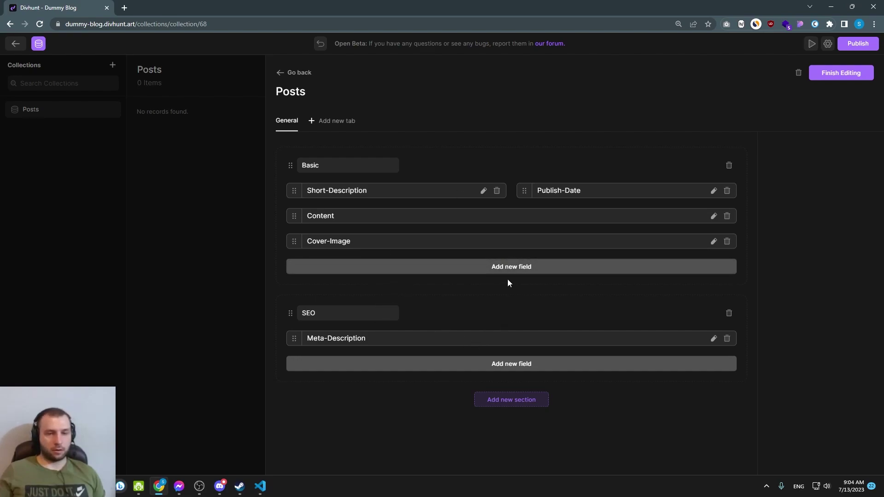
Finish the structure and add a new Posts item named 'My First Blog Post'.
left_click(827, 78)
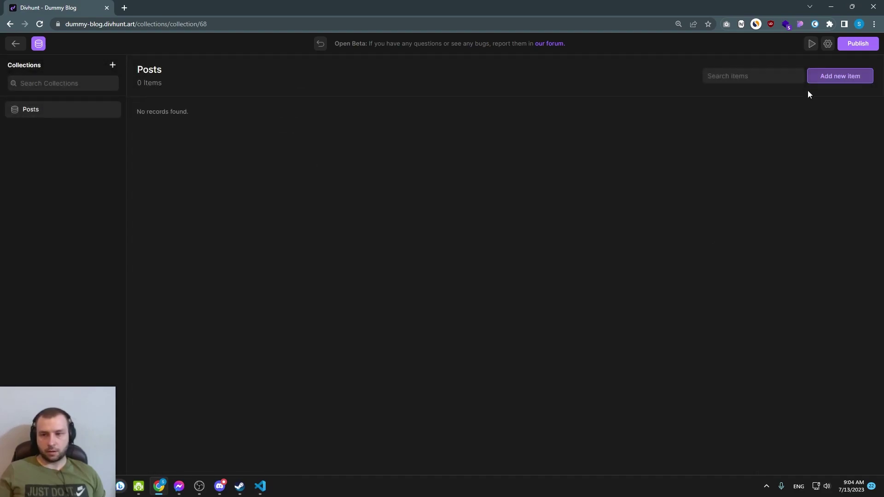
left_click(837, 78)
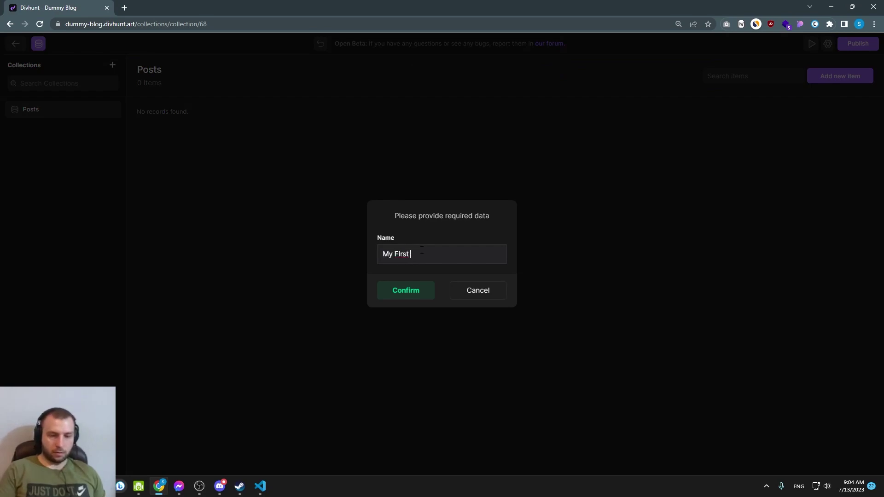
type("My First Blog Post")
key("Return")
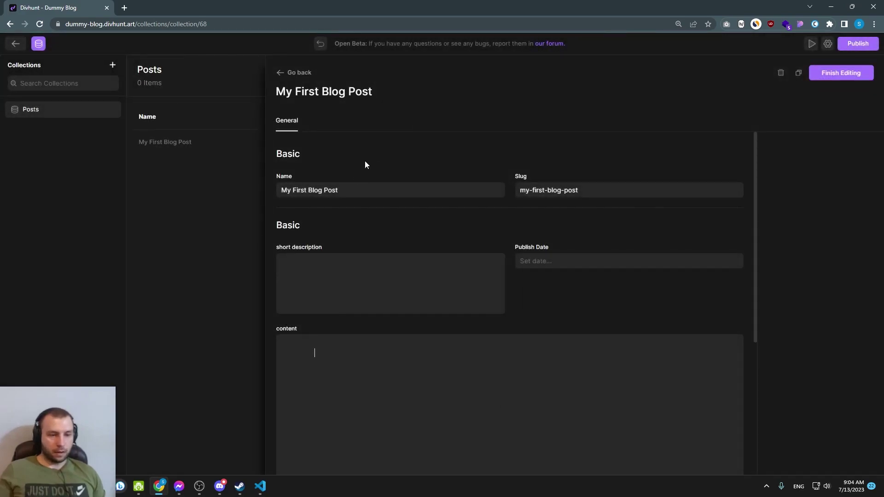
scroll(502, 177, "down", 4)
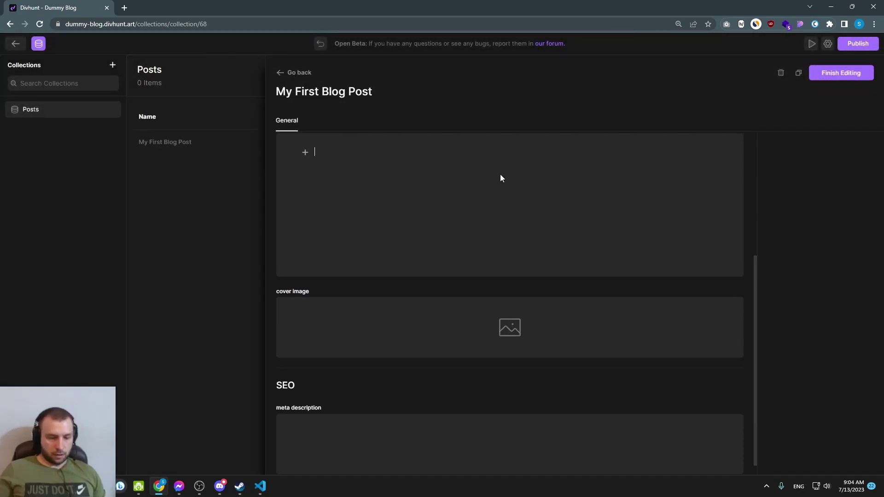
scroll(501, 179, "up", 4)
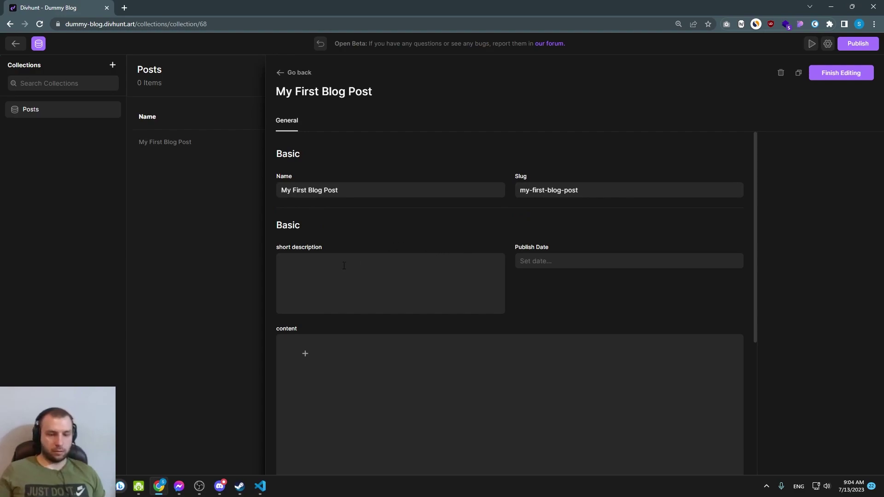
triple_click(330, 246)
triple_click(555, 249)
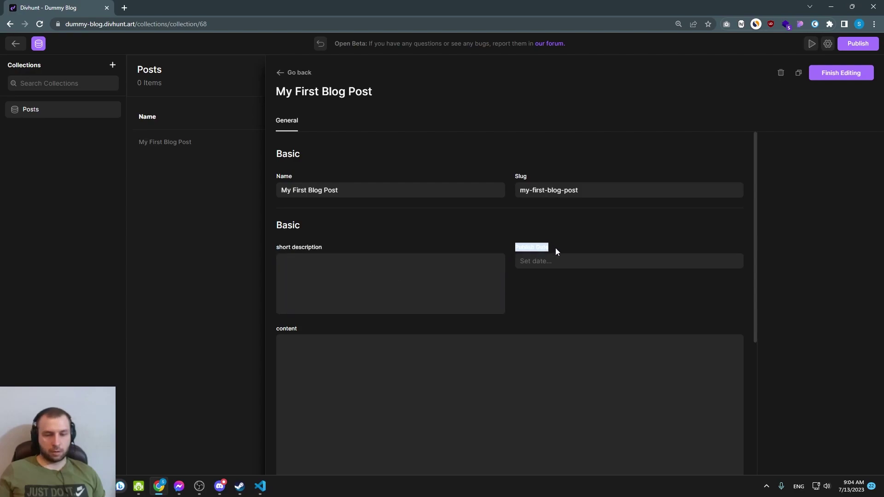
scroll(443, 261, "down", 4)
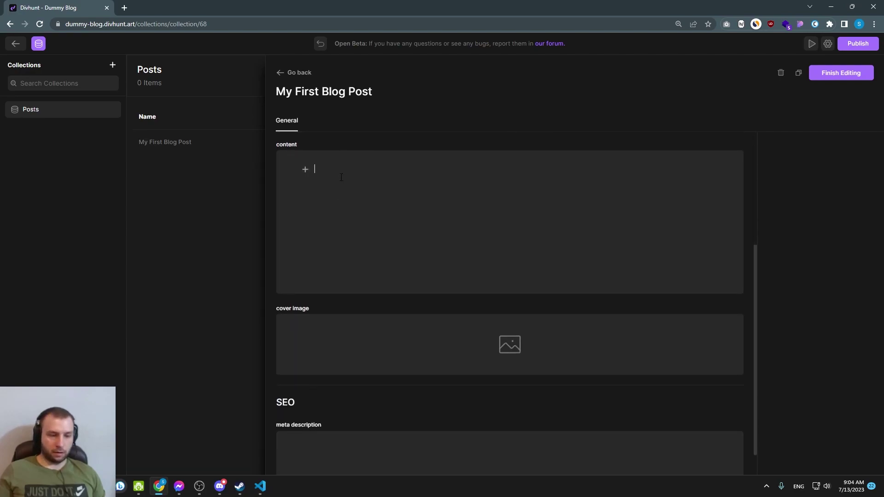
scroll(297, 313, "down", 1)
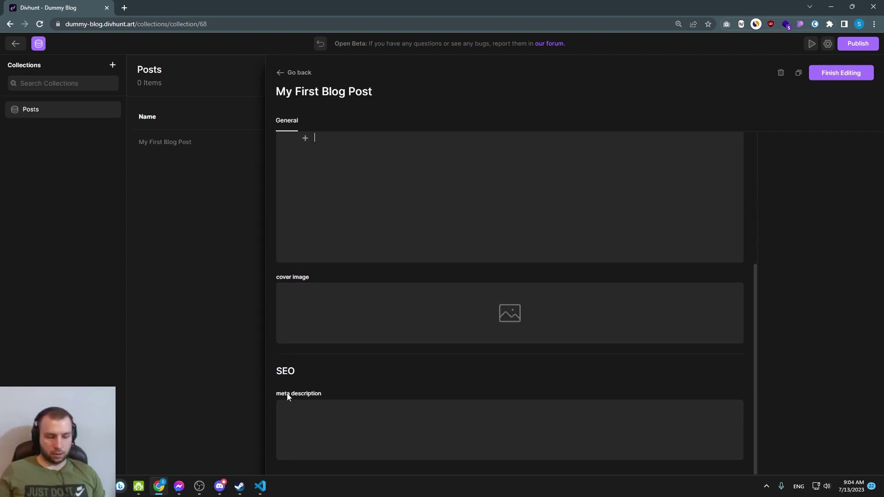
left_click_drag(276, 371, 321, 394)
left_click(327, 394)
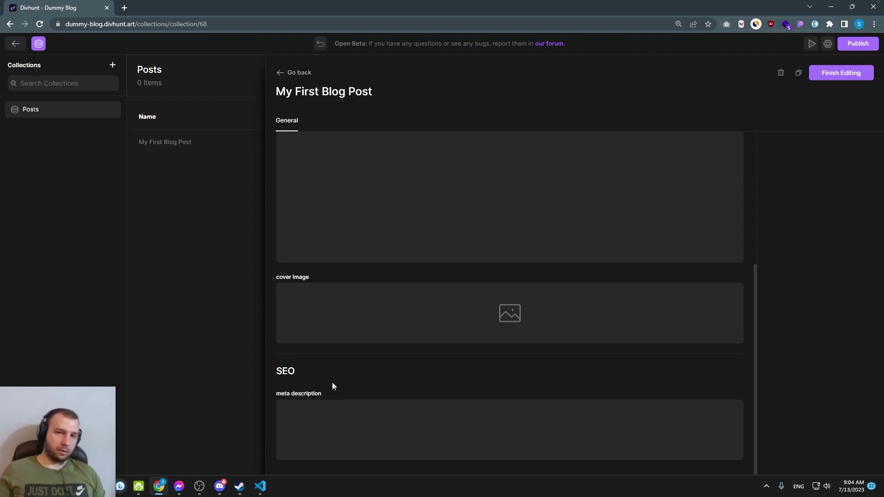
scroll(333, 382, "up", 6)
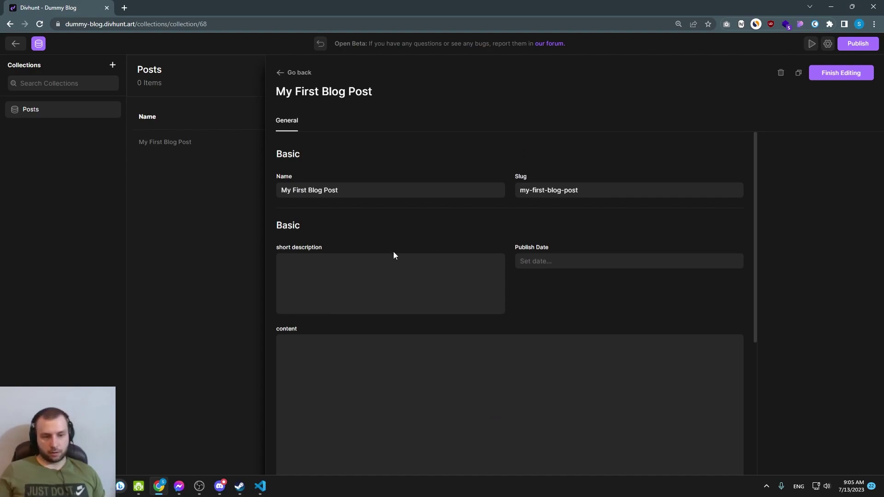
left_click(357, 272)
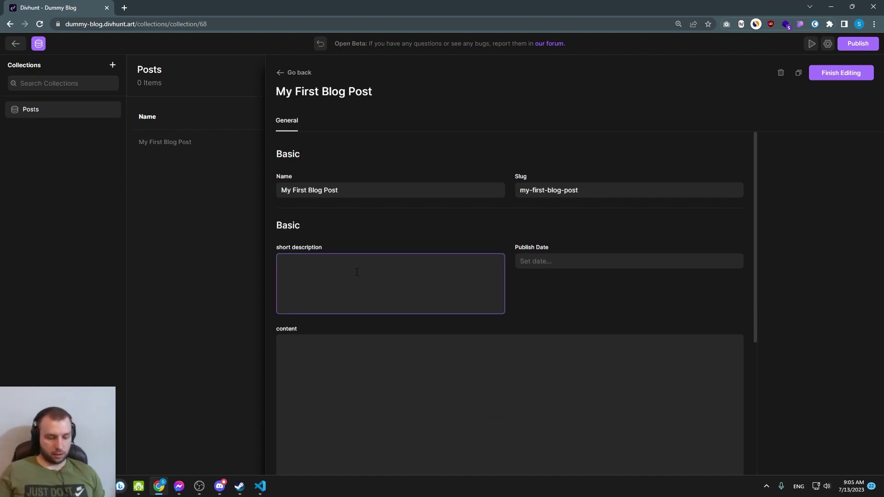
type("asudhuias")
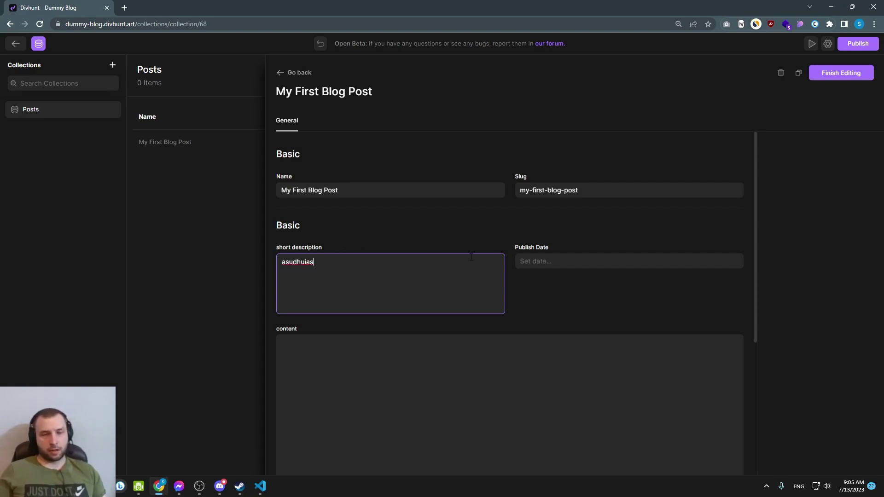
left_click(543, 261)
left_click(615, 351)
left_click(695, 297)
scroll(434, 285, "down", 2)
scroll(401, 282, "down", 3)
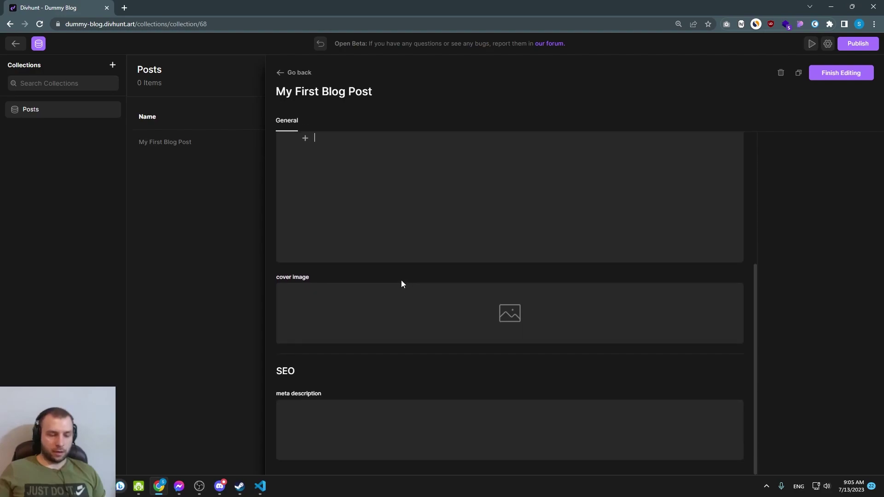
scroll(385, 270, "up", 4)
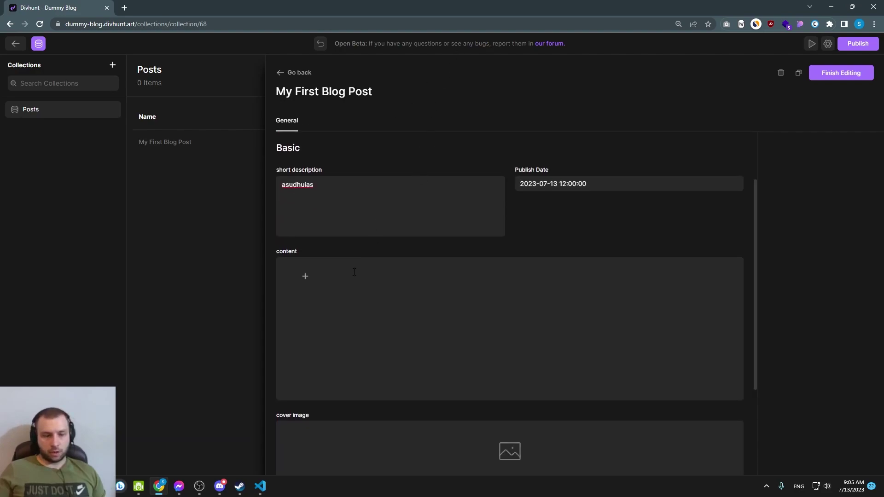
Add a text block 'asdfasdsa' to the content and make 'fasd' bold and italic.
left_click(309, 293)
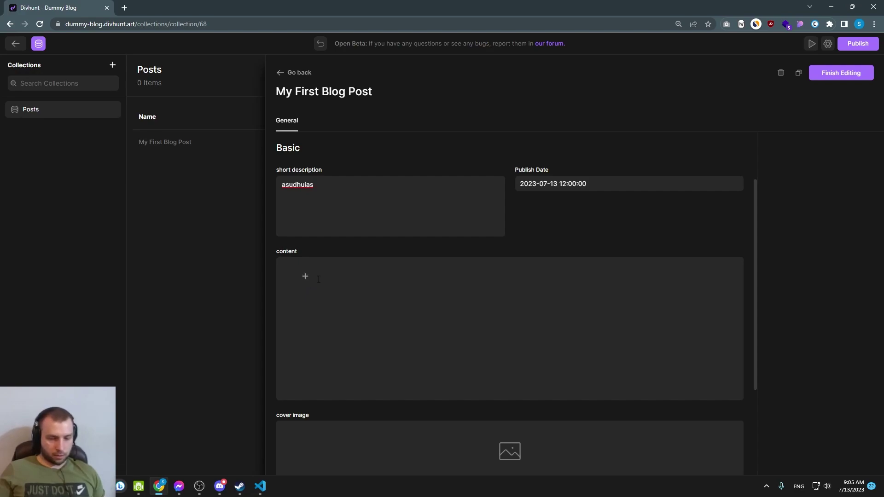
left_click(304, 281)
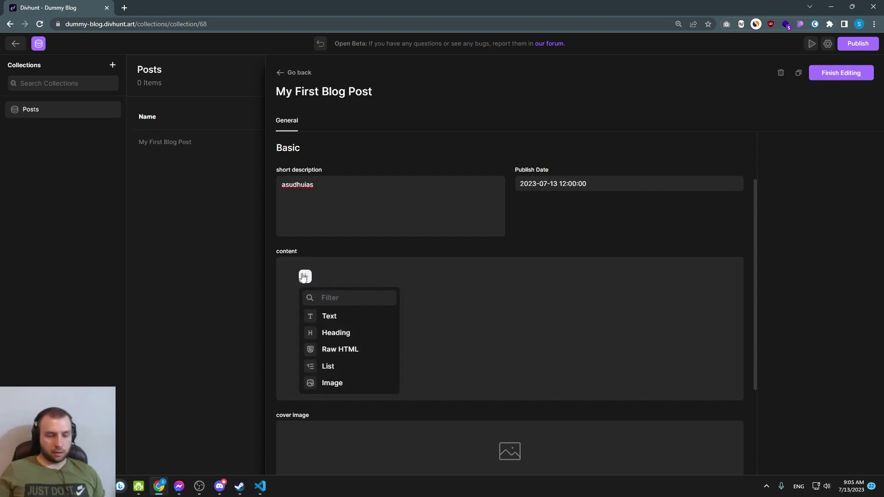
scroll(330, 316, "down", 1)
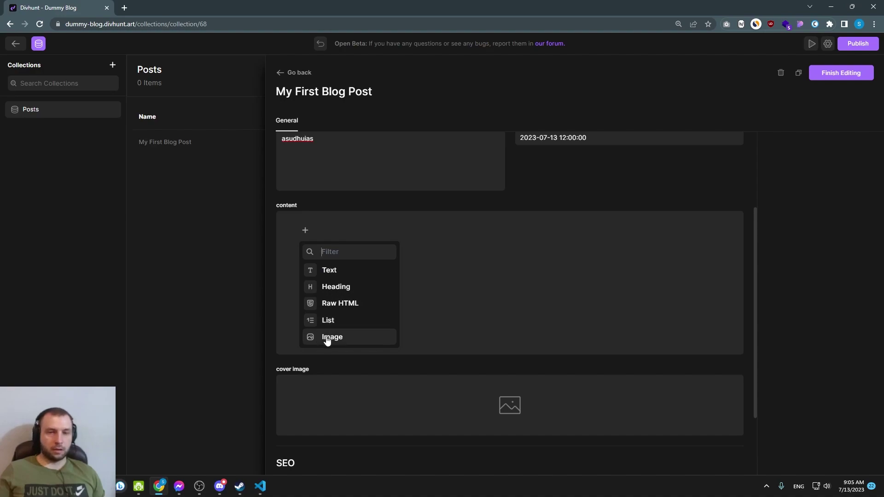
left_click(339, 230)
type("asdfasd")
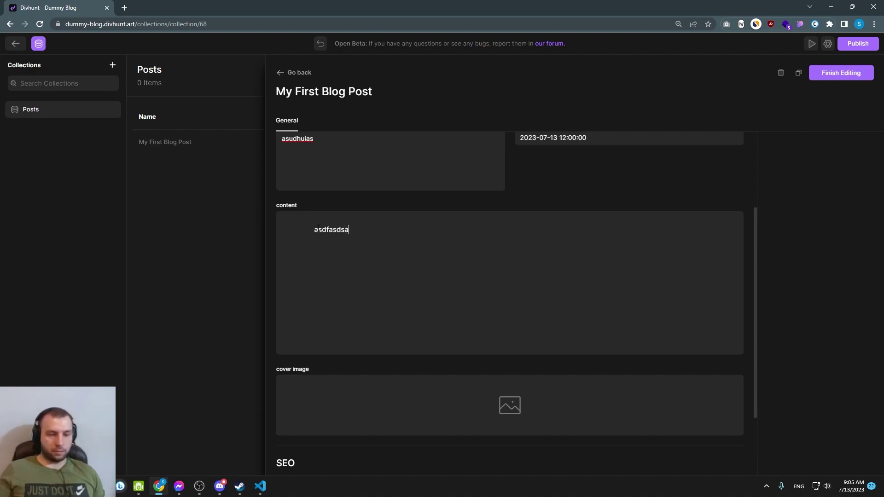
type("sa")
double_click(317, 229)
left_click(329, 245)
left_click(344, 230)
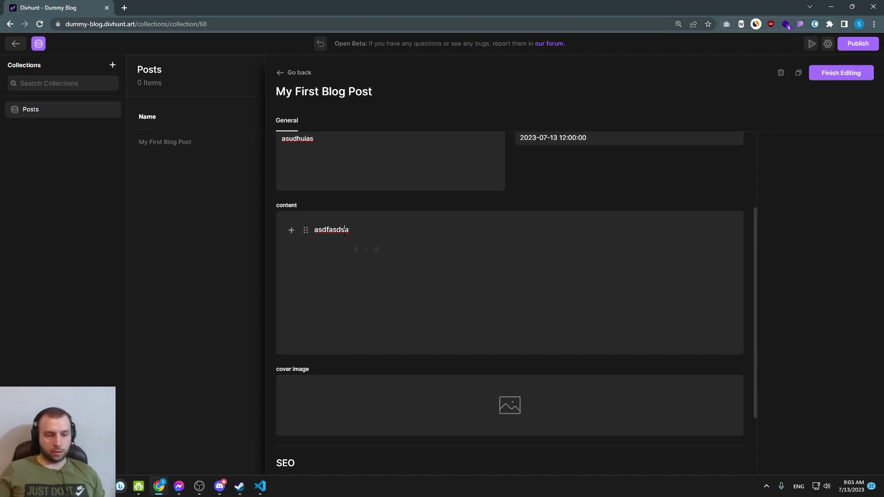
left_click_drag(344, 230, 327, 229)
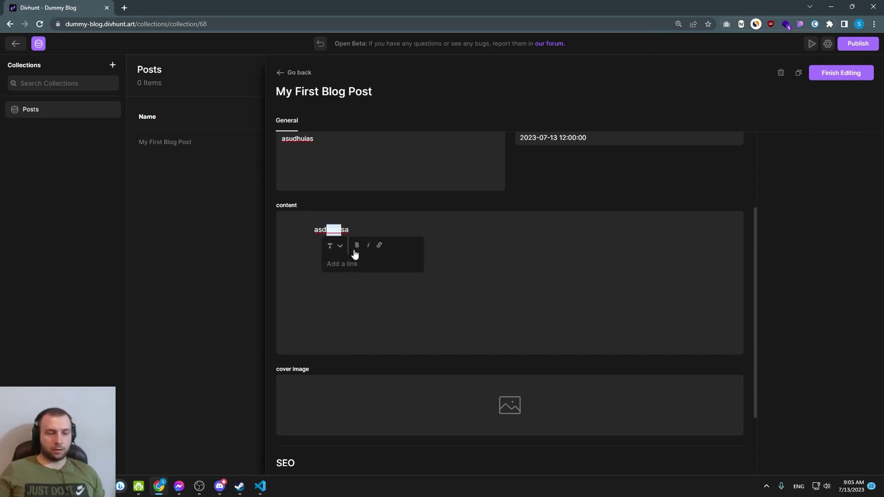
left_click(368, 246)
left_click(359, 231)
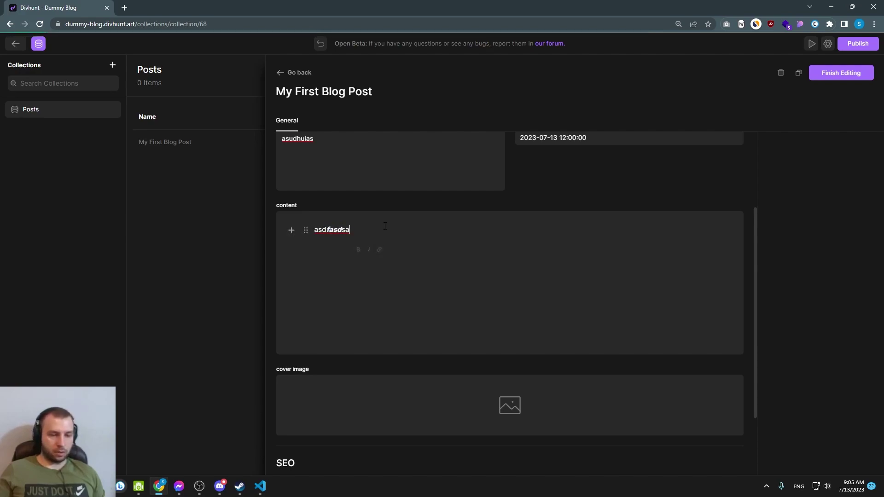
type("link here.")
left_click(370, 230, "shift")
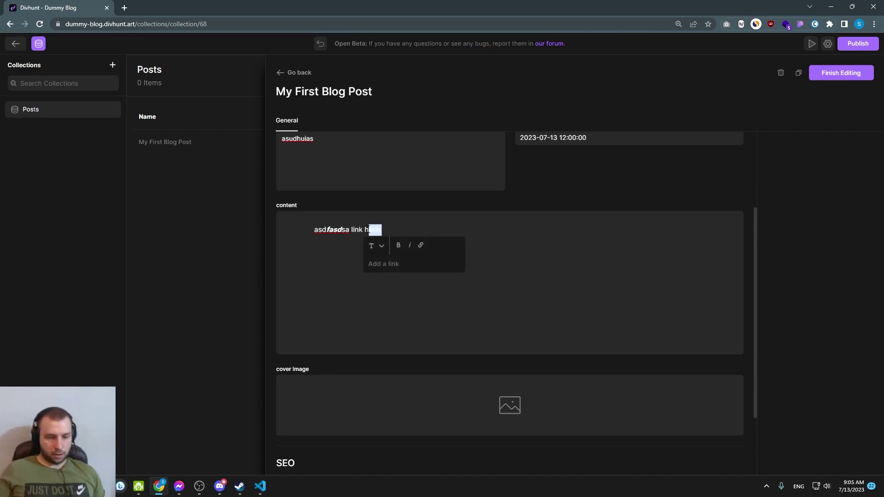
left_click(405, 269)
type("https:")
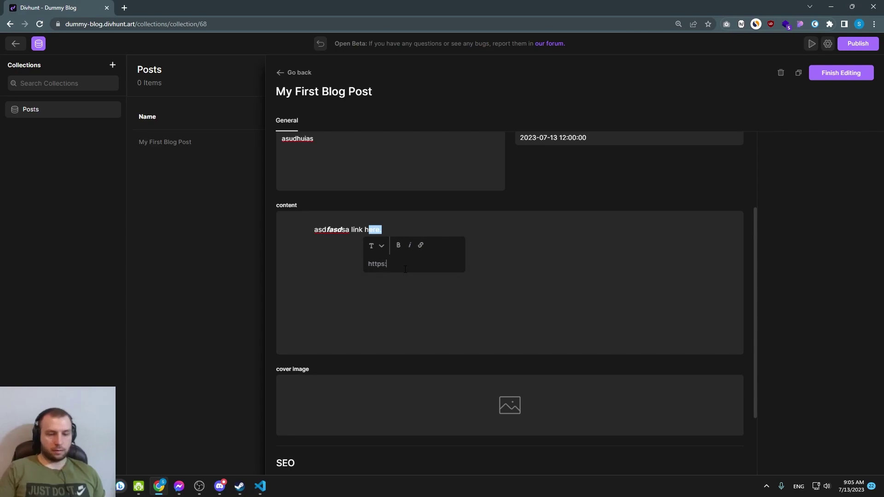
type("//divhunt.com")
key("Return")
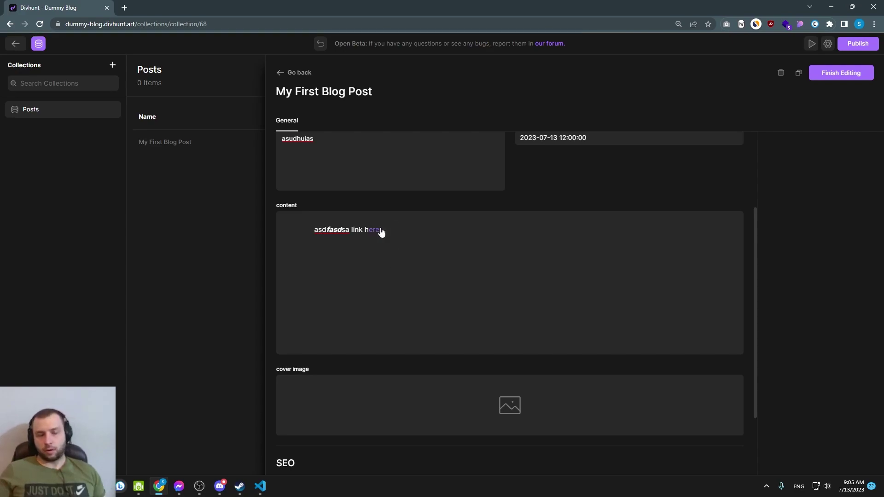
Add a new line 'dfssf' and convert it into a heading.
key("Return")
type("dfssf")
double_click(318, 247)
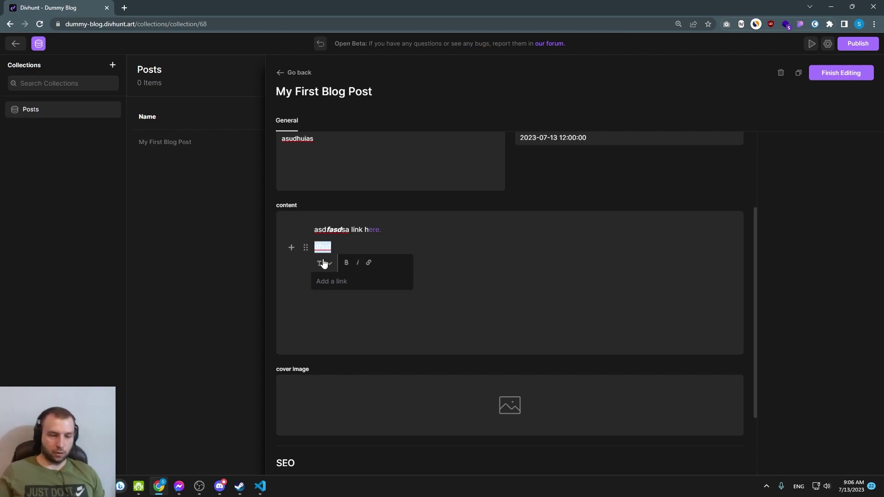
left_click(330, 263)
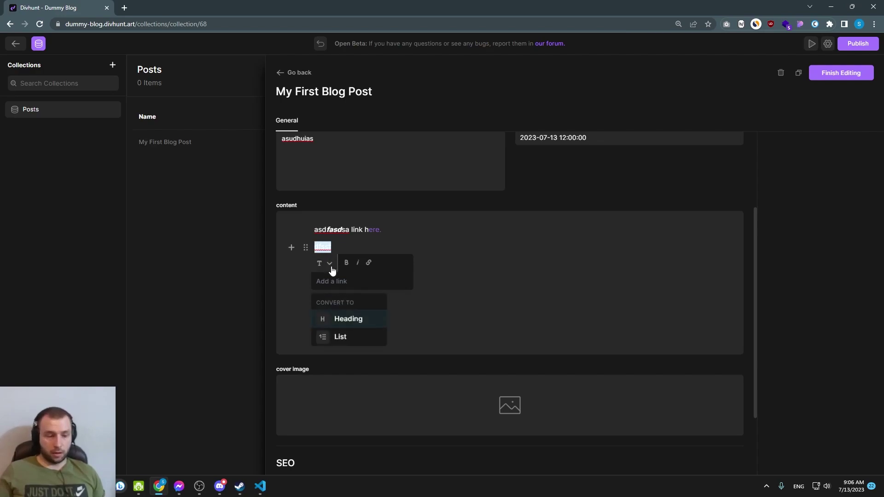
left_click(341, 318)
left_click(306, 246)
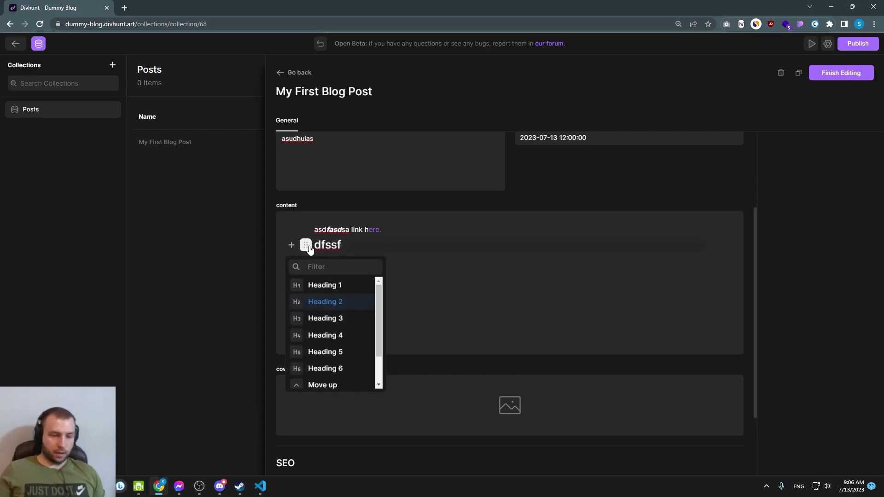
scroll(321, 307, "down", 1)
scroll(321, 307, "up", 1)
scroll(322, 309, "down", 1)
left_click(399, 248)
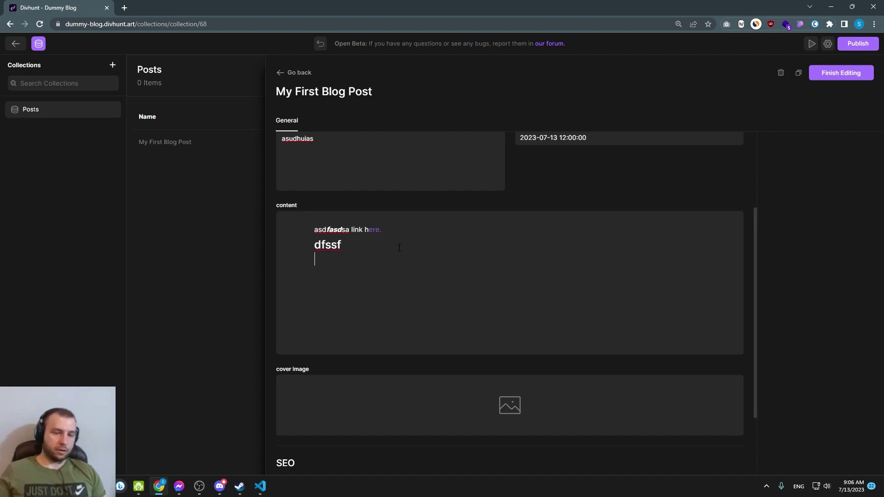
Open My Fourth Blog Post and check its short description and publish date.
scroll(369, 254, "down", 2)
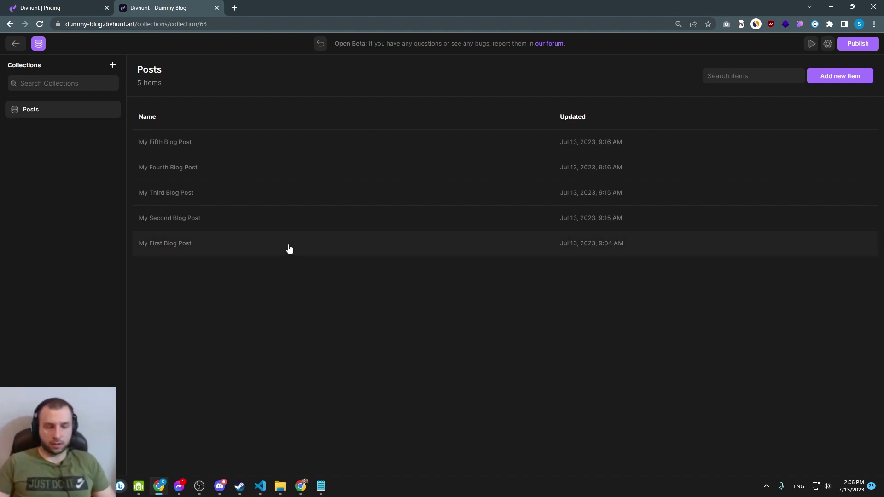
left_click(181, 170)
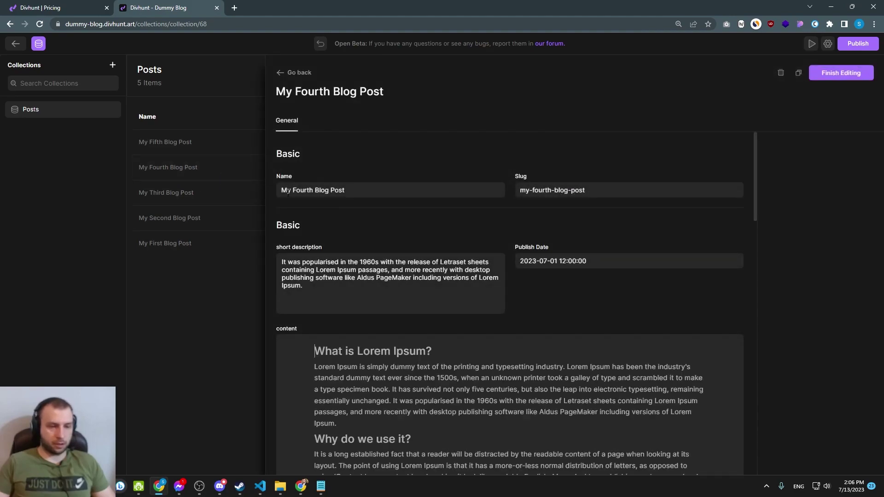
scroll(350, 278, "down", 1)
triple_click(350, 230)
left_click(565, 218)
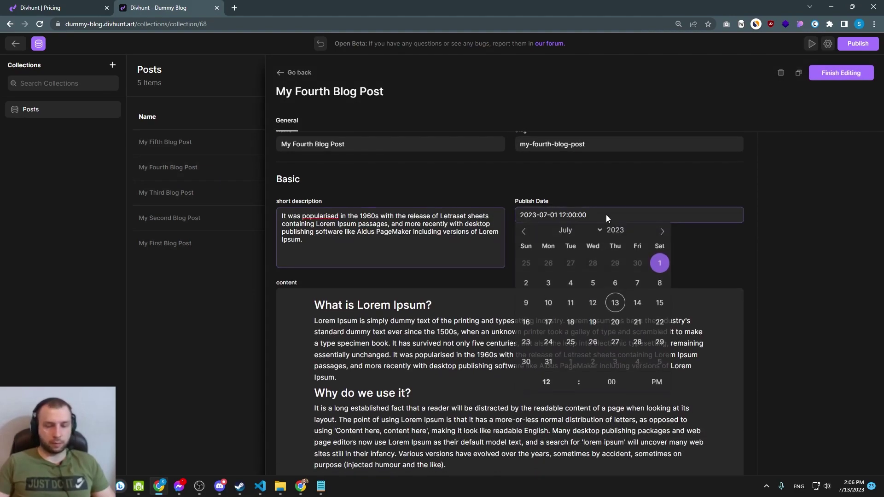
left_click(609, 195)
Review the post's body text, bulleted list, embed code and meta description.
scroll(598, 202, "down", 2)
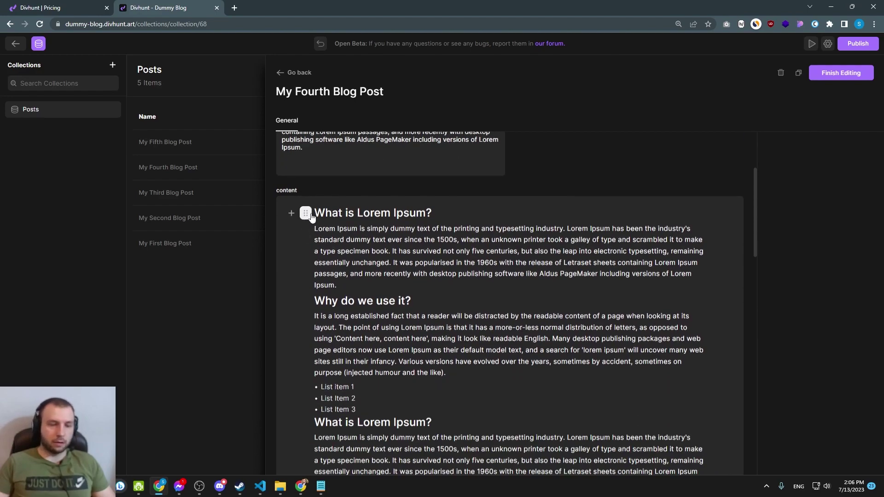
left_click_drag(325, 212, 416, 213)
scroll(345, 271, "down", 3)
triple_click(345, 272)
scroll(366, 294, "down", 3)
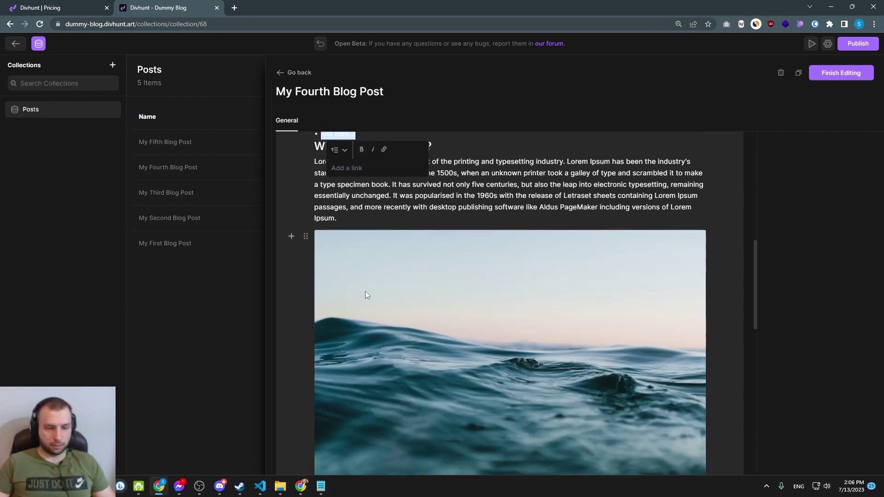
scroll(453, 238, "down", 9)
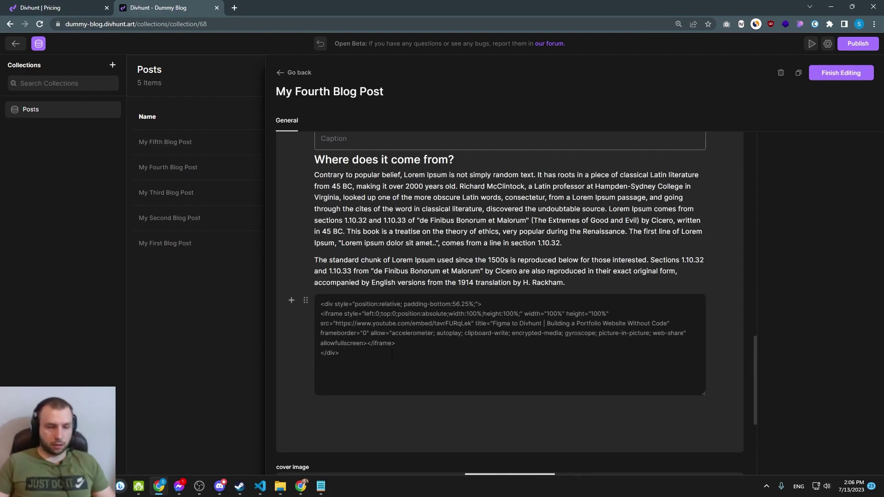
key("ctrl+a")
key("Right")
scroll(370, 359, "down", 3)
scroll(364, 345, "down", 2)
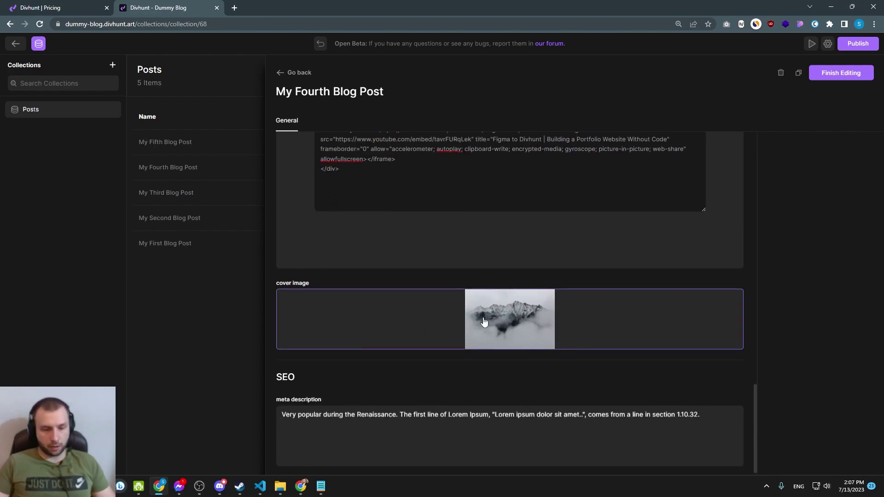
left_click(730, 405)
scroll(559, 335, "up", 10)
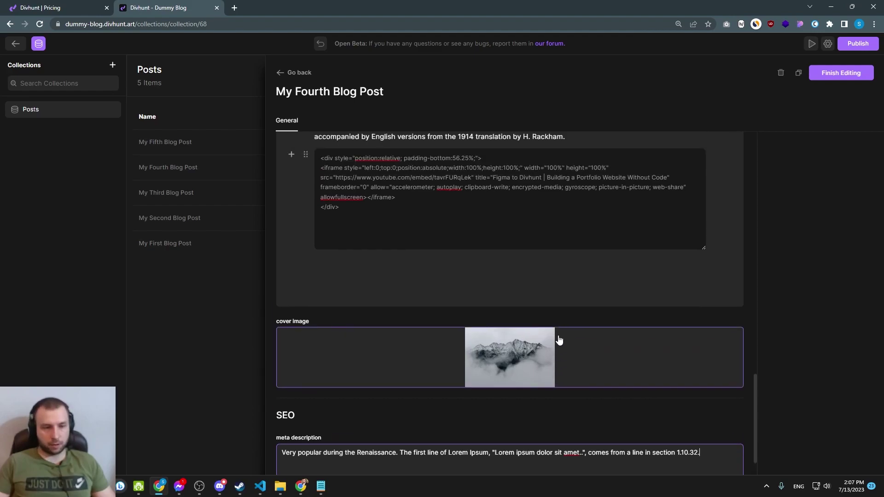
scroll(525, 290, "up", 4)
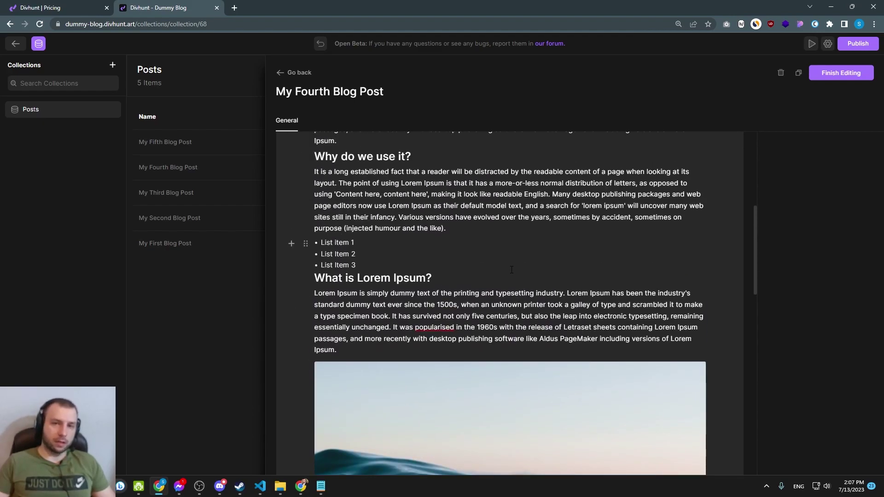
Return from the collection editor to the Blog Posts page in the builder.
left_click(39, 47)
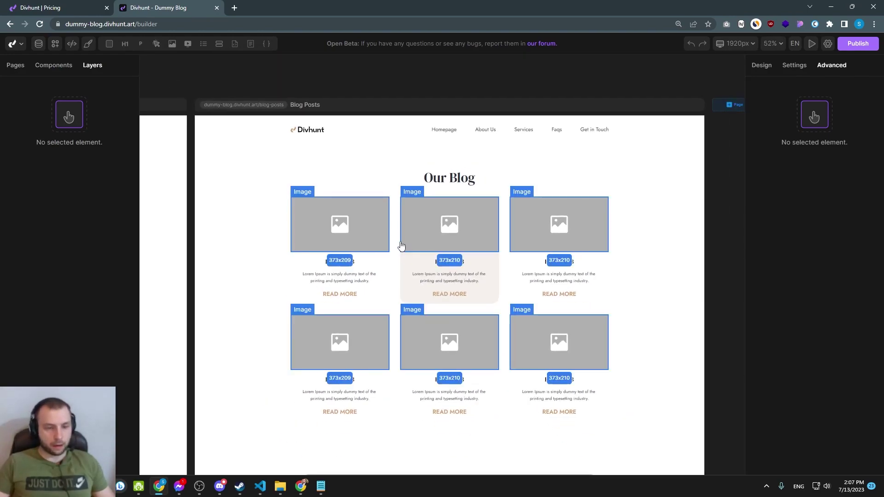
scroll(402, 247, "down", 3)
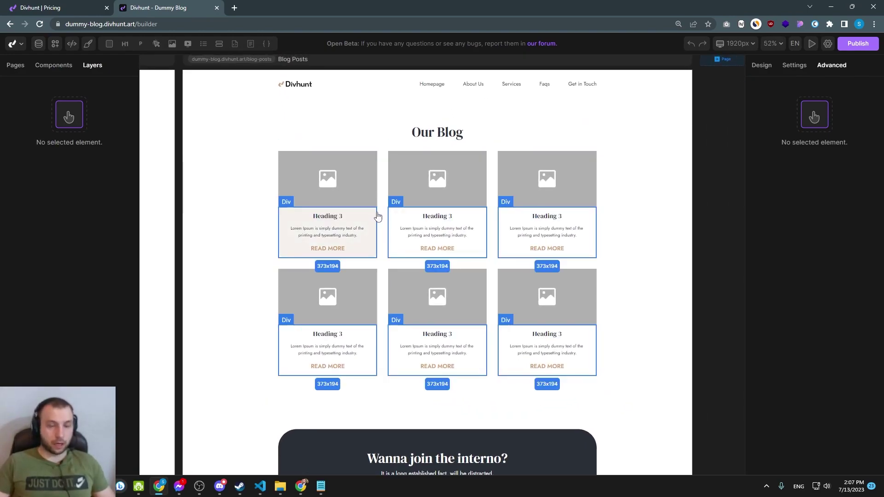
scroll(380, 214, "down", 3)
scroll(377, 212, "up", 2)
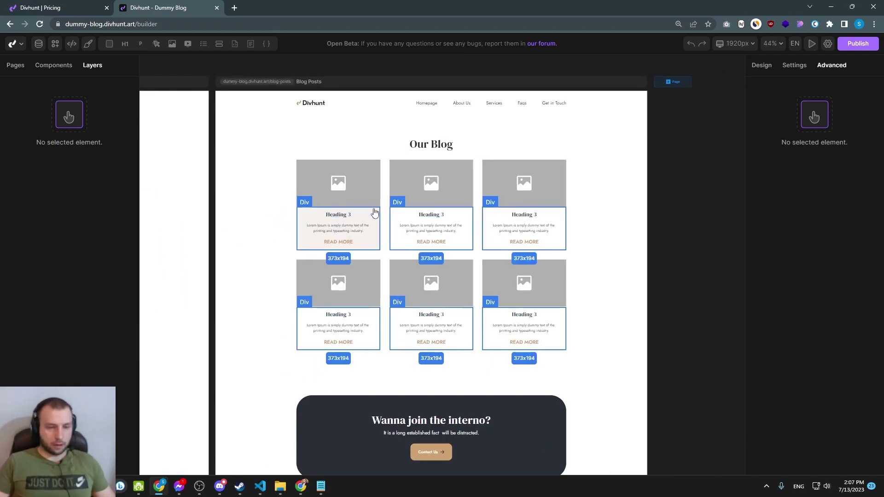
Select a blog card and its repeating Item layer to show its data settings.
left_click(374, 212)
left_click(74, 189)
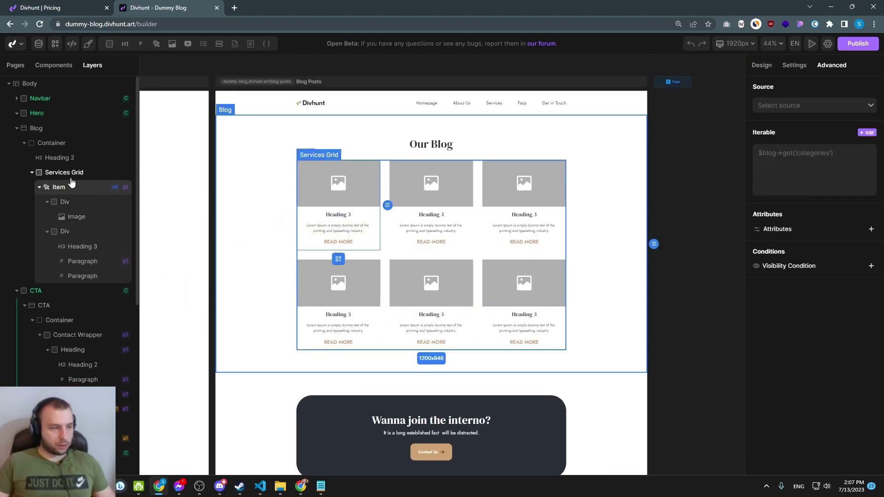
left_click(69, 185)
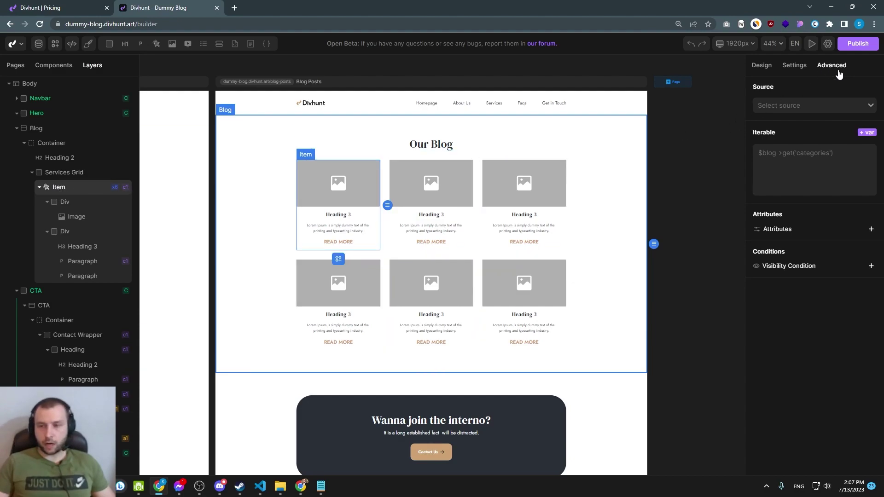
Set the repeating card's source to Posts, sorted by publish-date descending, and save.
left_click_drag(845, 69, 823, 69)
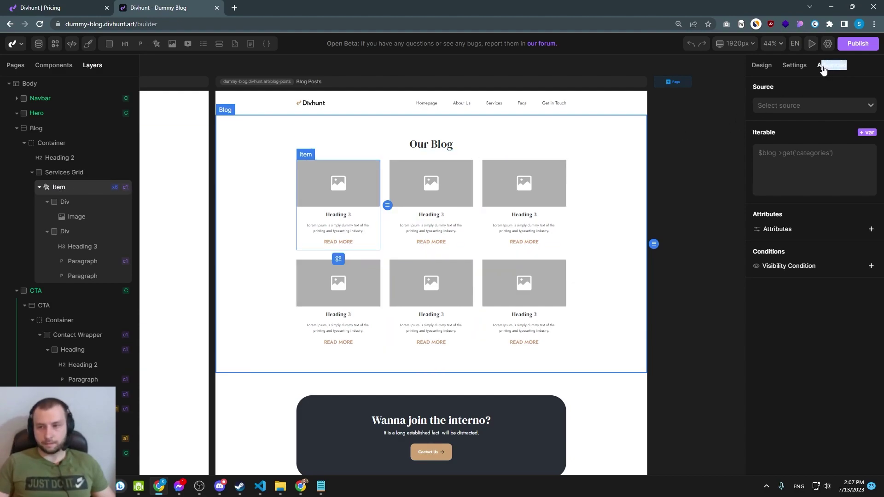
left_click(809, 106)
left_click(792, 105)
left_click(792, 105)
left_click(774, 143)
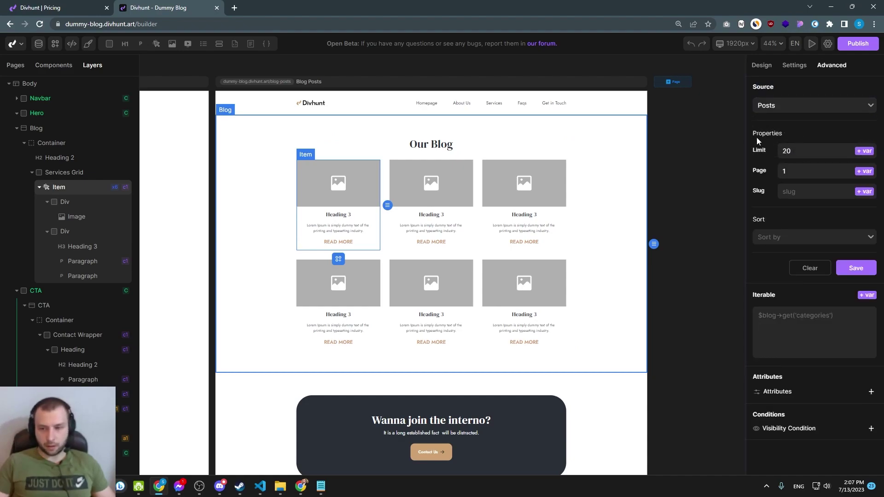
left_click_drag(753, 133, 776, 134)
left_click(780, 146)
left_click(787, 236)
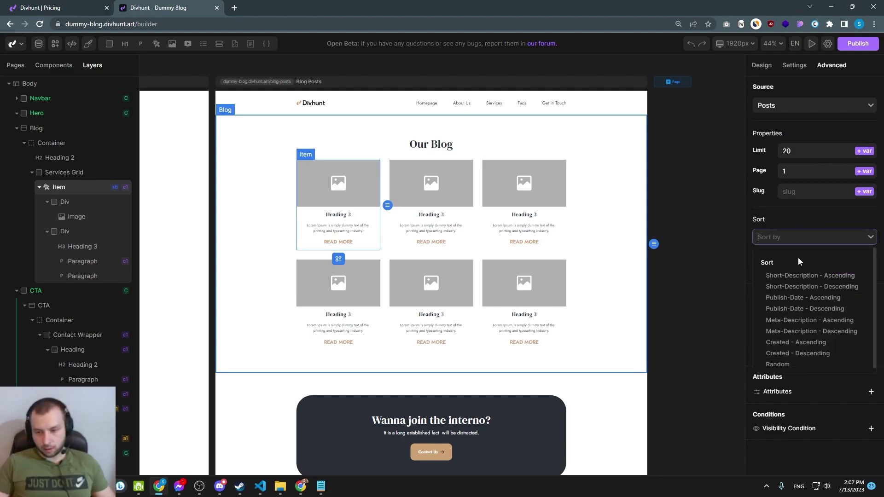
left_click(803, 309)
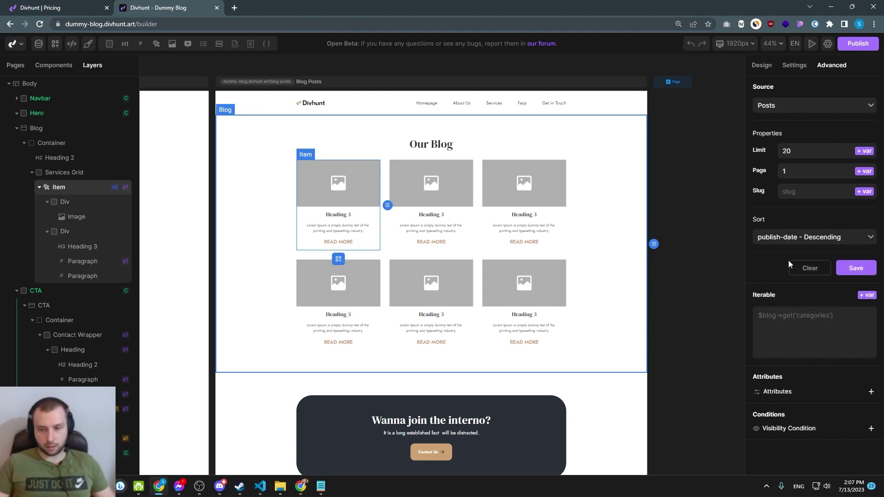
left_click(851, 271)
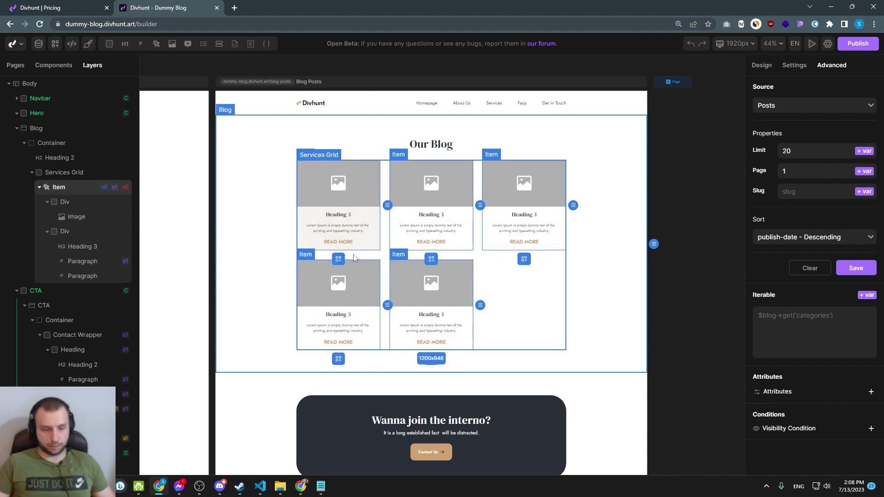
Bind each card heading's content to the post Name, replacing the temporary 'test' text.
left_click(336, 218)
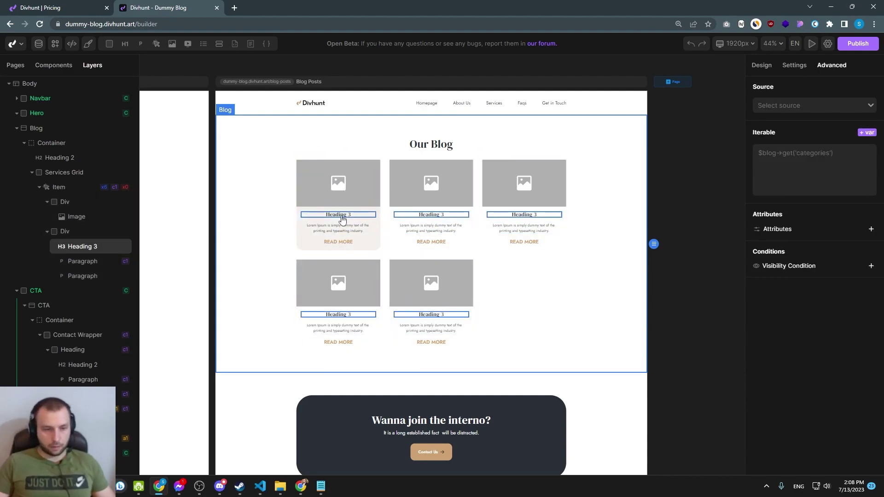
left_click(797, 67)
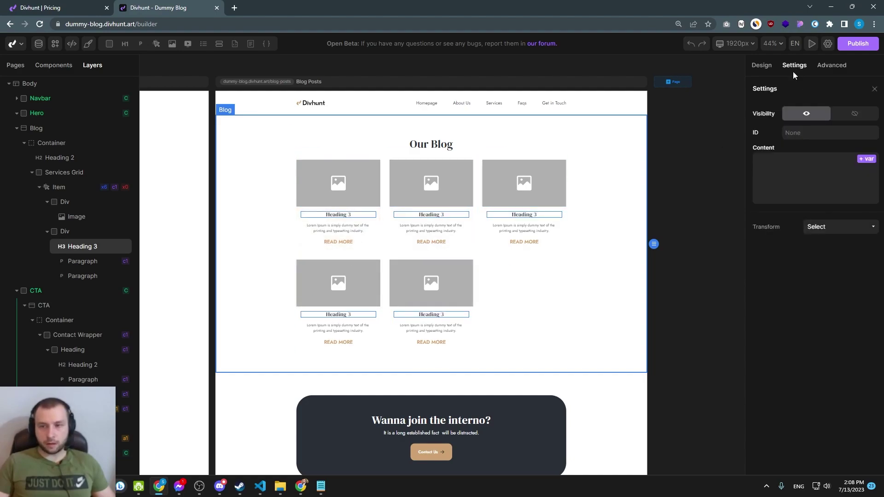
left_click(779, 156)
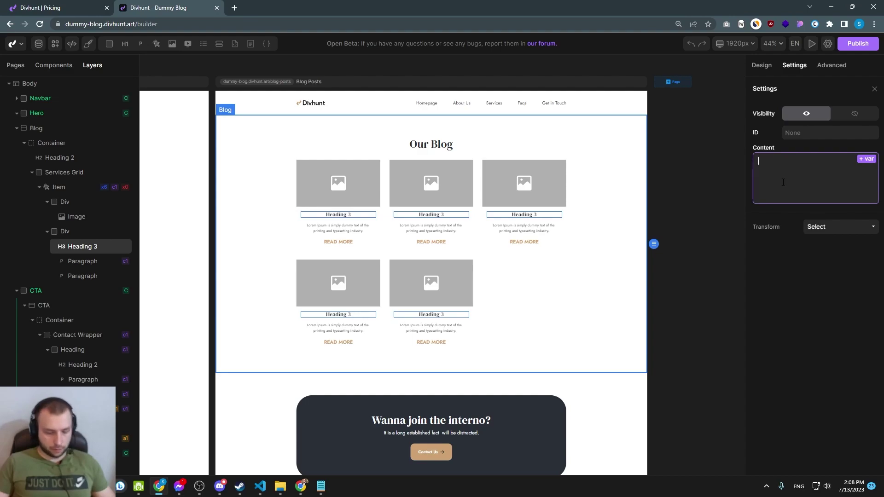
type("test")
left_click(784, 296)
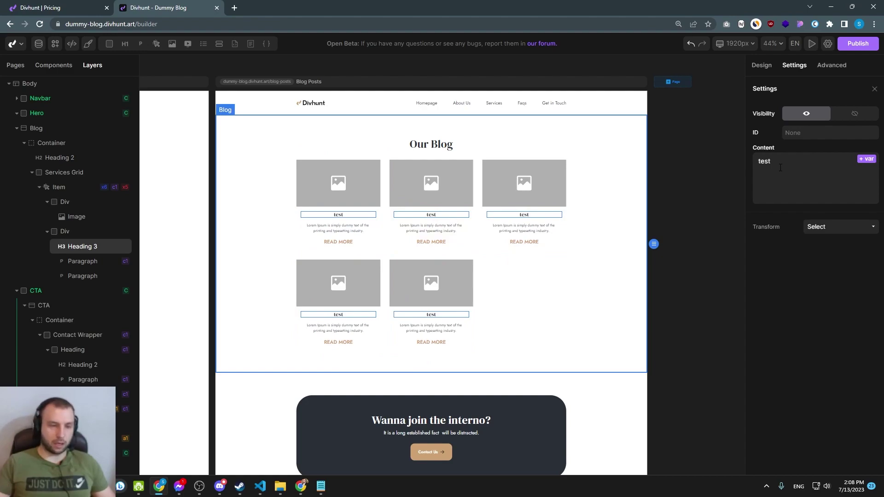
left_click(780, 167)
key("ctrl+a")
key("BackSpace")
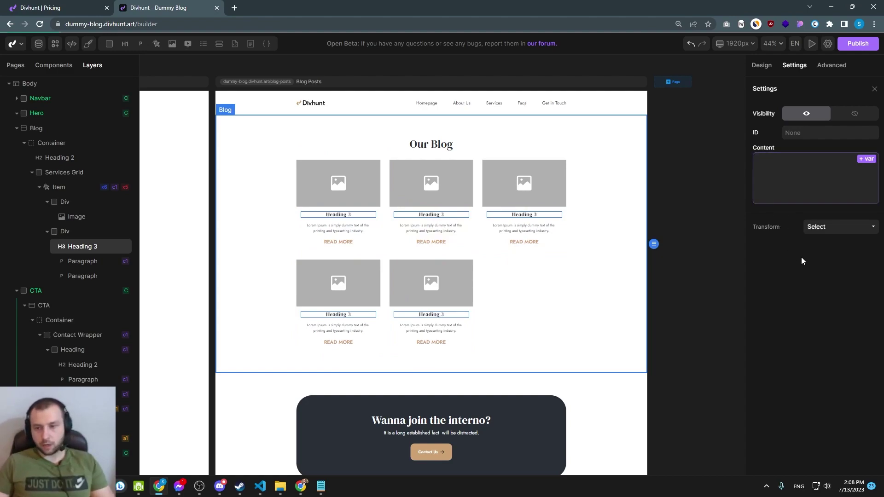
left_click(864, 160)
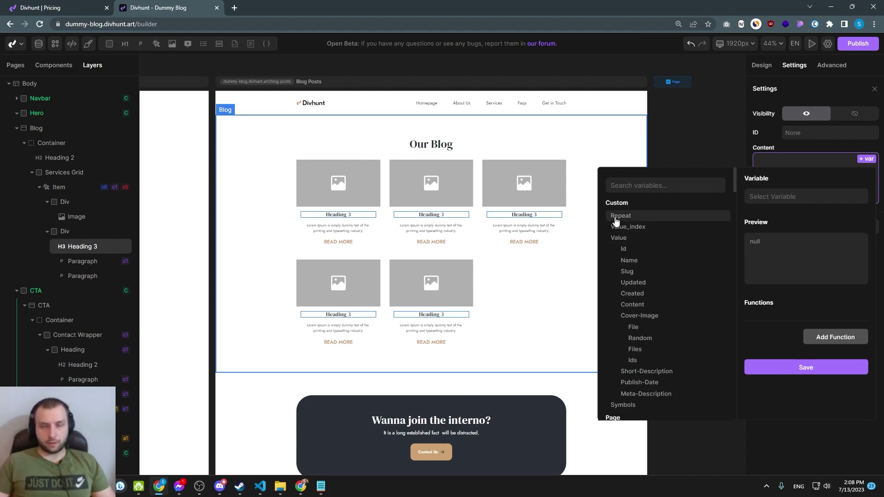
left_click(628, 261)
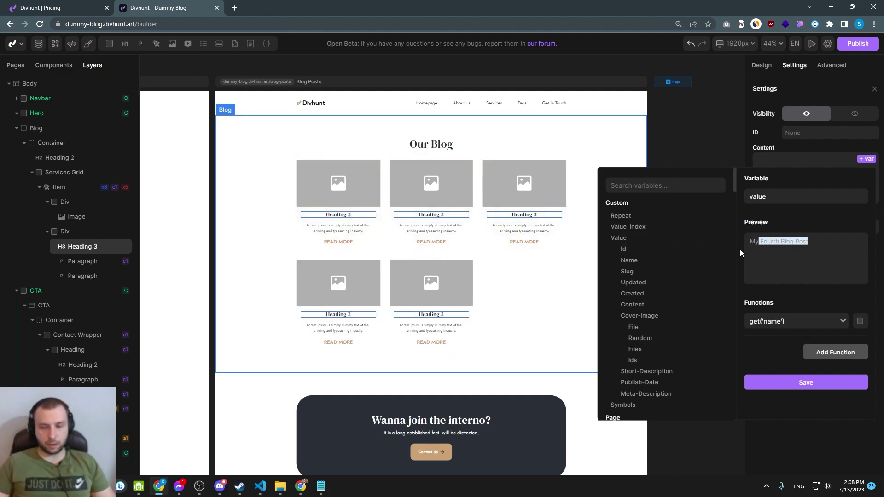
left_click(794, 383)
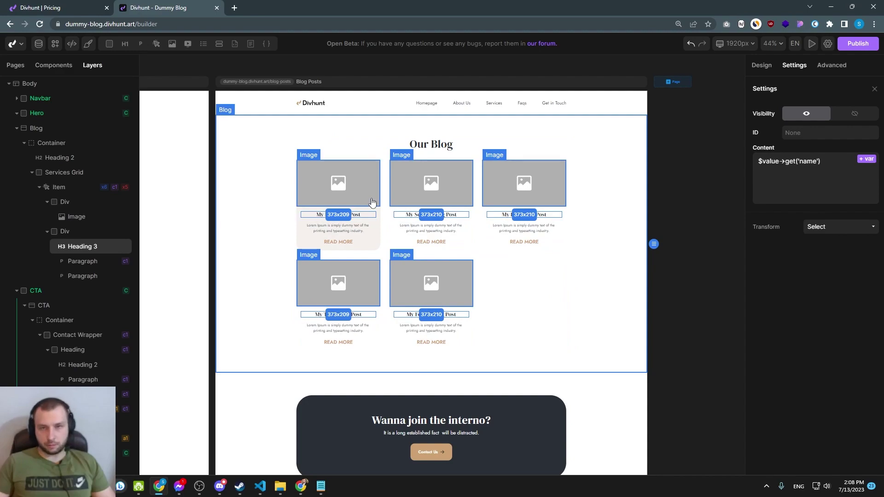
Bind each card paragraph to the post's Short-Description field.
left_click(350, 231)
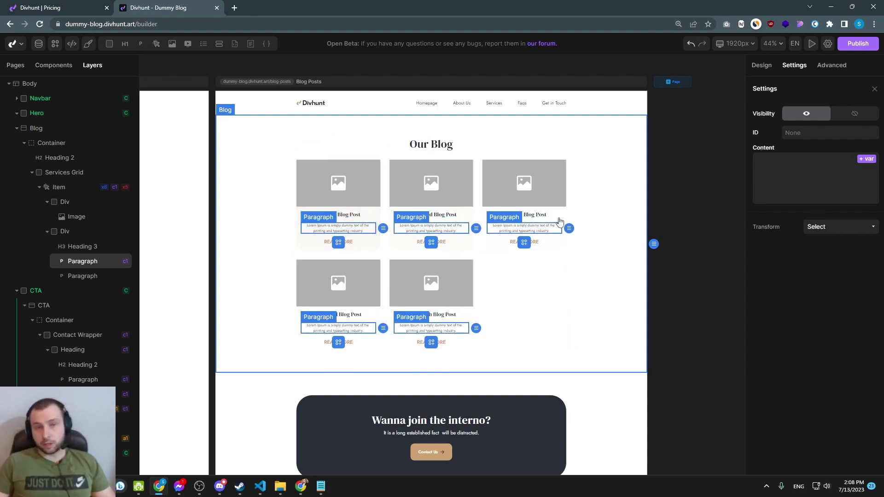
left_click(865, 160)
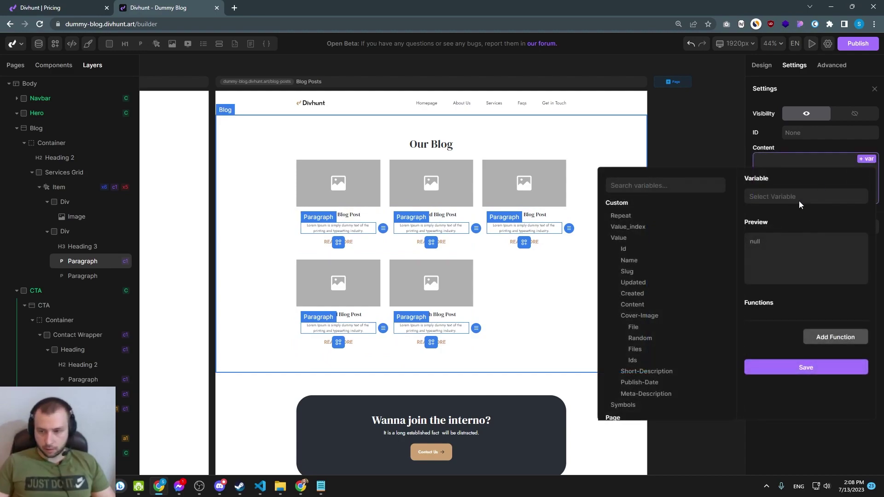
left_click(643, 376)
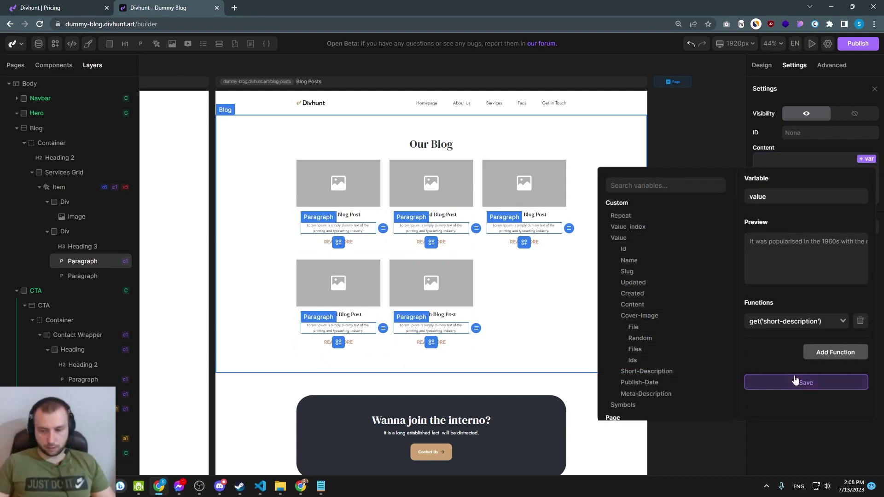
left_click(796, 381)
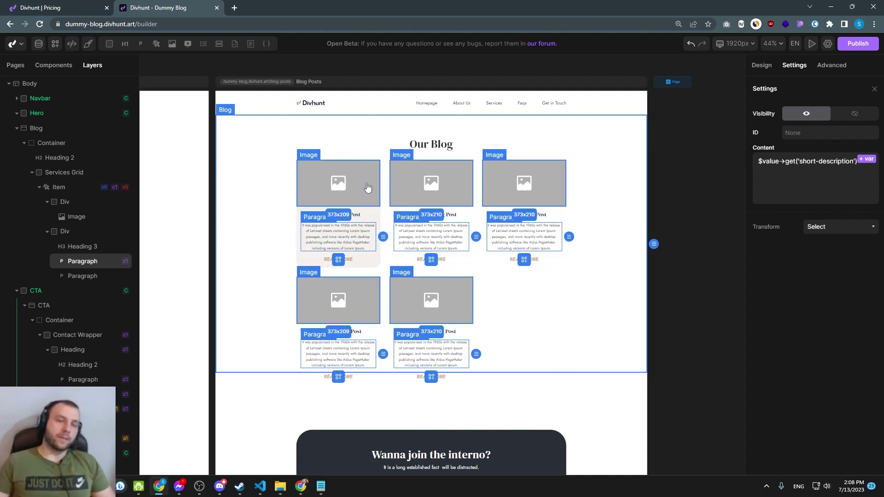
Duplicate the card's description paragraph and clear the copy's bound content.
left_click(369, 192)
left_click(835, 152)
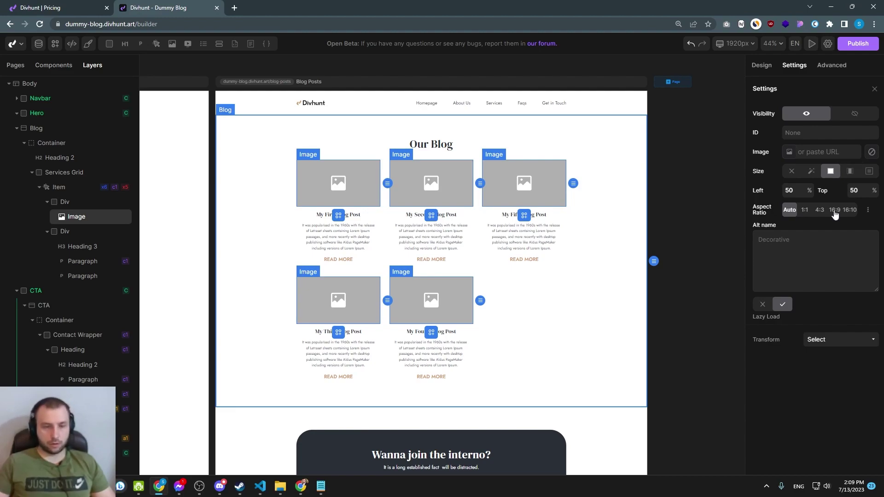
left_click(431, 236)
key("ctrl+d")
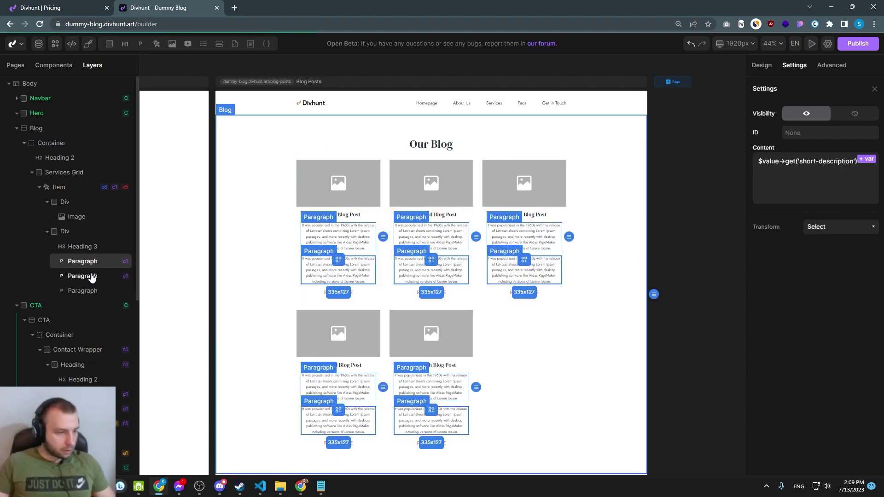
left_click(91, 276)
scroll(341, 276, "up", 5, "ctrl")
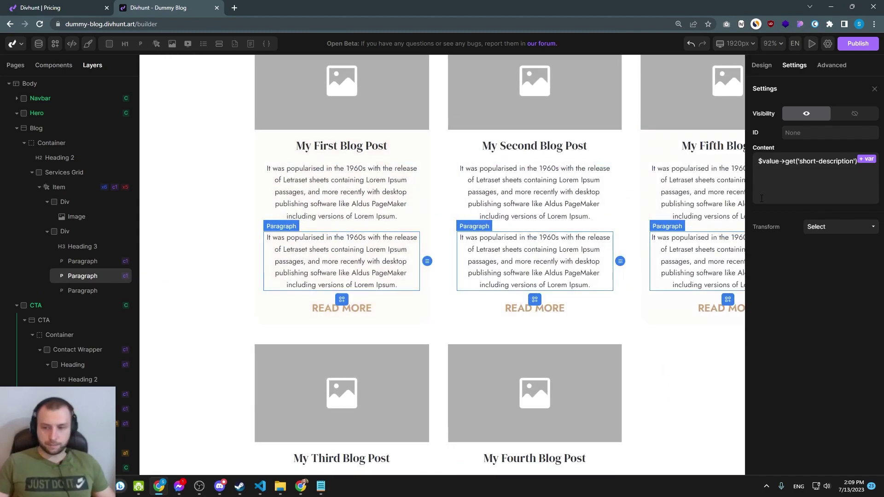
left_click(794, 172)
key("ctrl+a")
key("BackSpace")
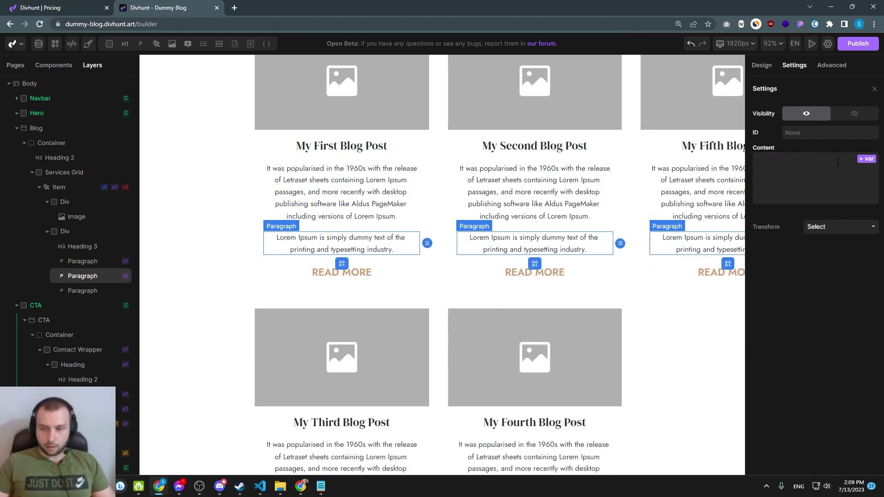
Bind the duplicated paragraph to the cover-image file and copy its expression.
left_click(867, 159)
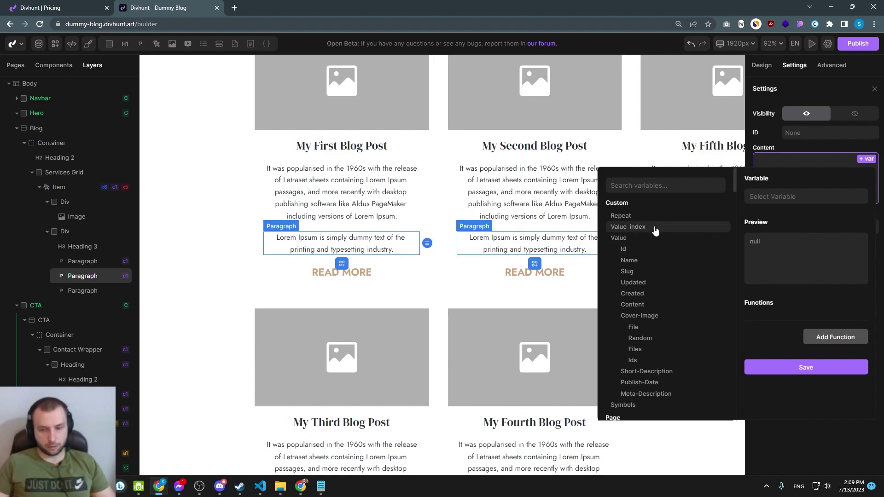
left_click(562, 239)
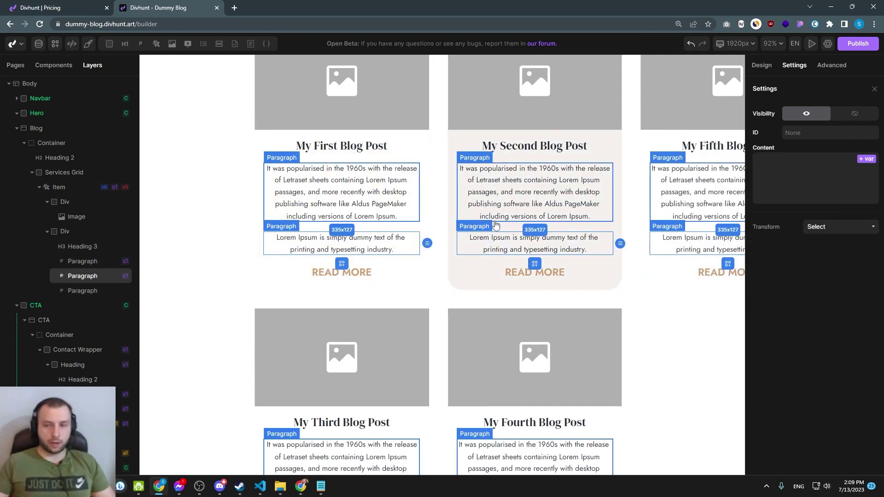
left_click(866, 159)
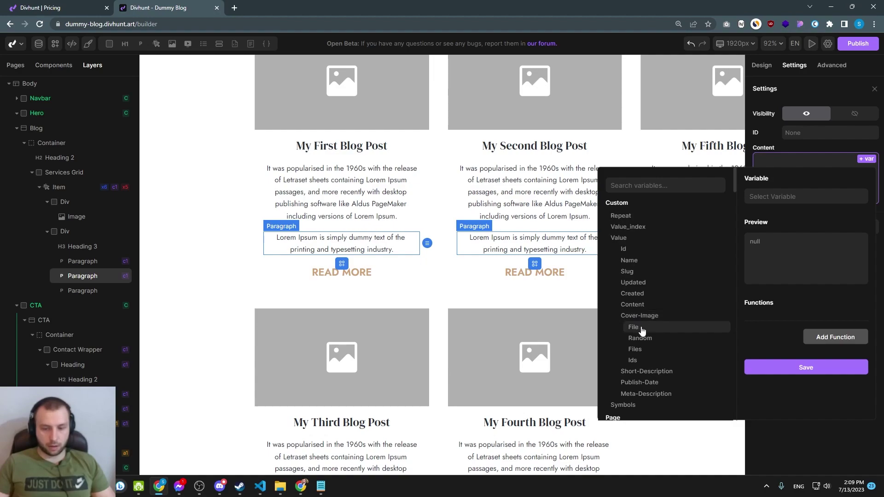
left_click(634, 327)
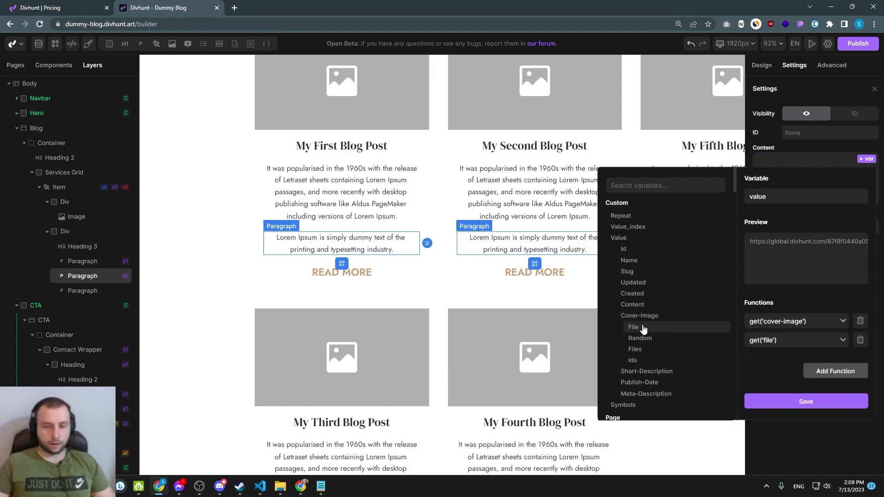
left_click_drag(836, 241, 856, 241)
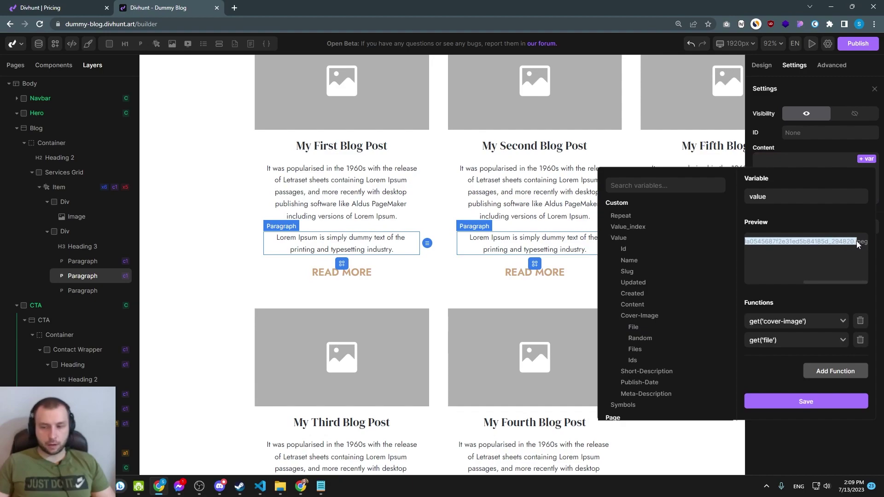
left_click(795, 403)
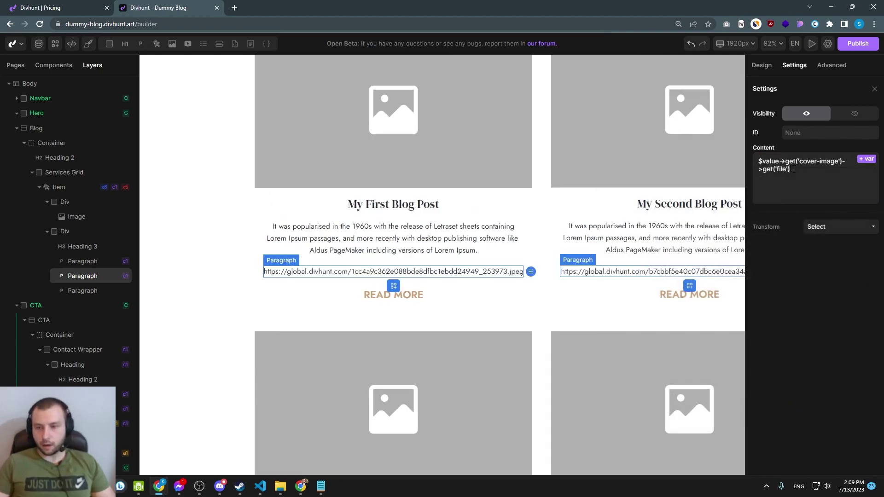
left_click_drag(793, 169, 763, 162)
left_click(801, 171)
left_click(790, 170)
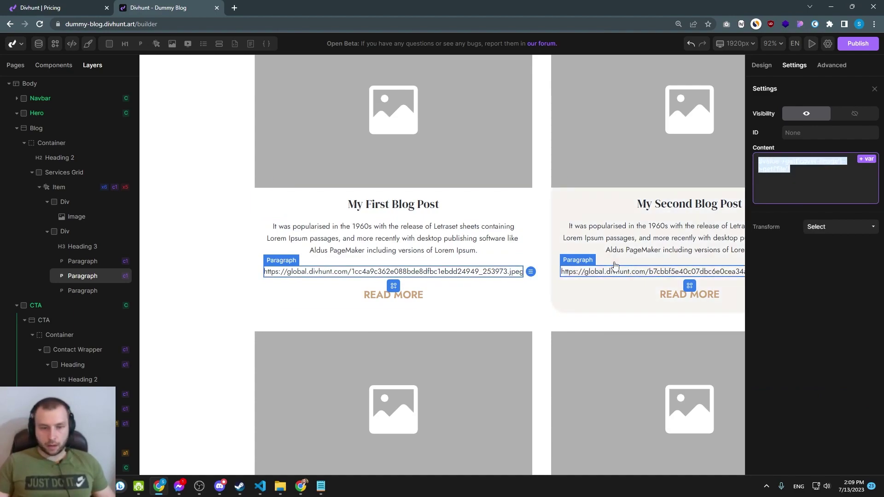
Paste the cover-image expression as the first card image's source.
scroll(412, 197, "up", 2)
left_click(359, 158)
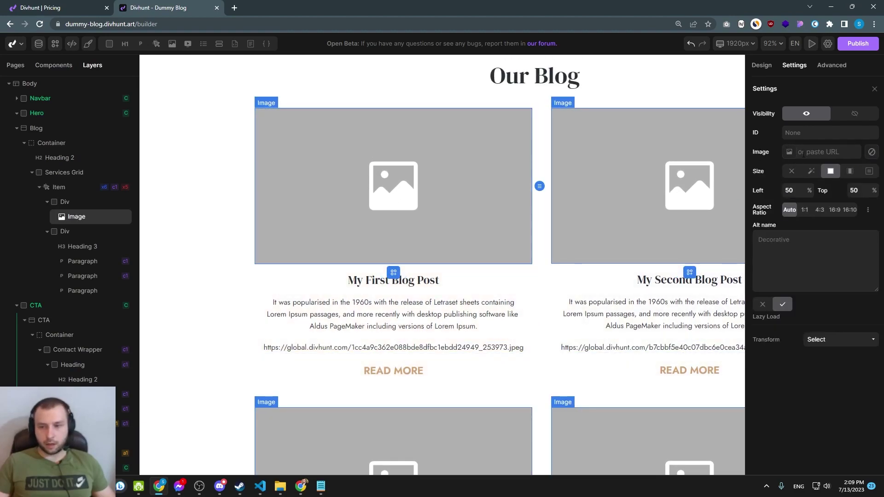
key("ctrl+v")
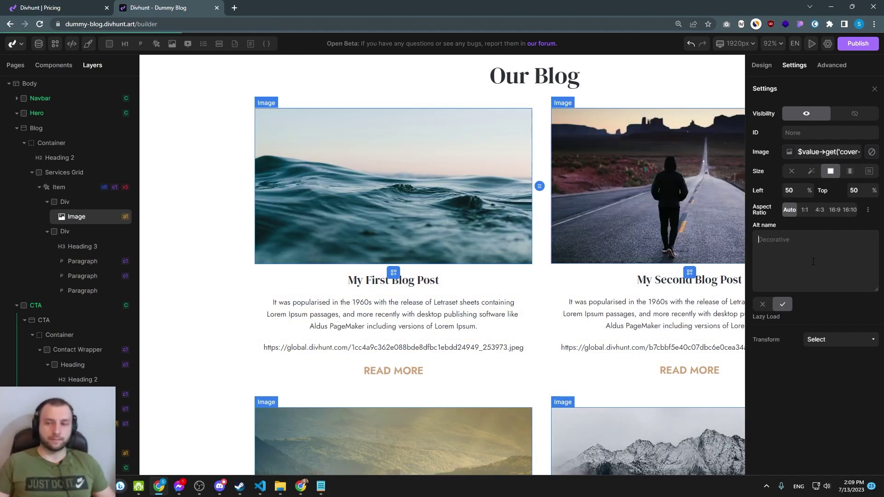
Remove the temporary URL paragraph from the cards.
scroll(543, 261, "down", 3)
left_click(500, 315)
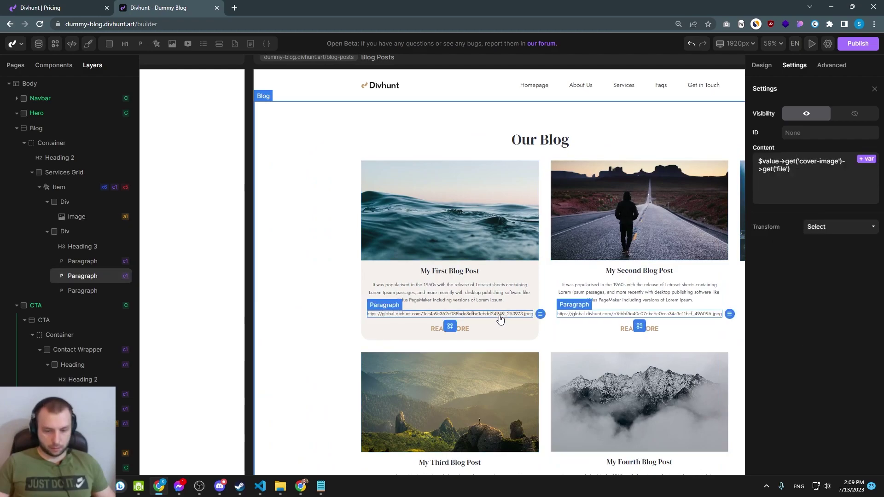
right_click(501, 316)
left_click(516, 432)
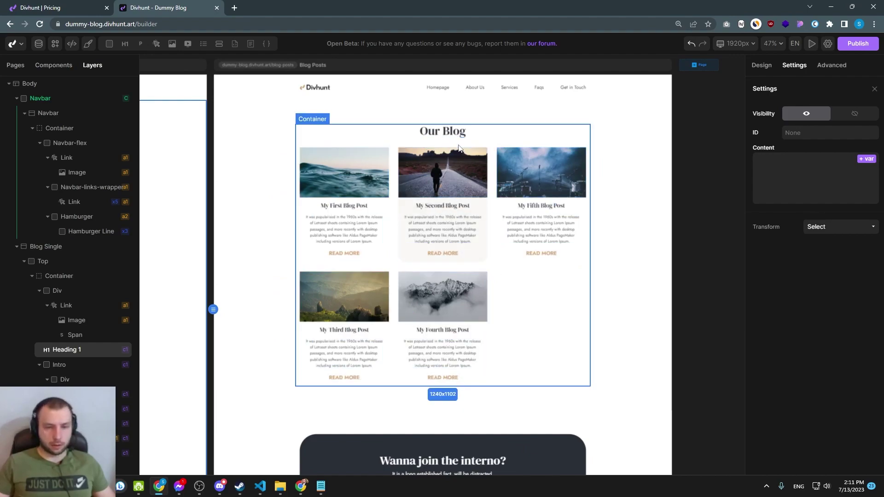
Bring the Blog Single page into view and inspect its heading's variable list.
left_click_drag(504, 271, 755, 306)
left_click_drag(436, 221, 568, 260)
scroll(419, 177, "down", 3)
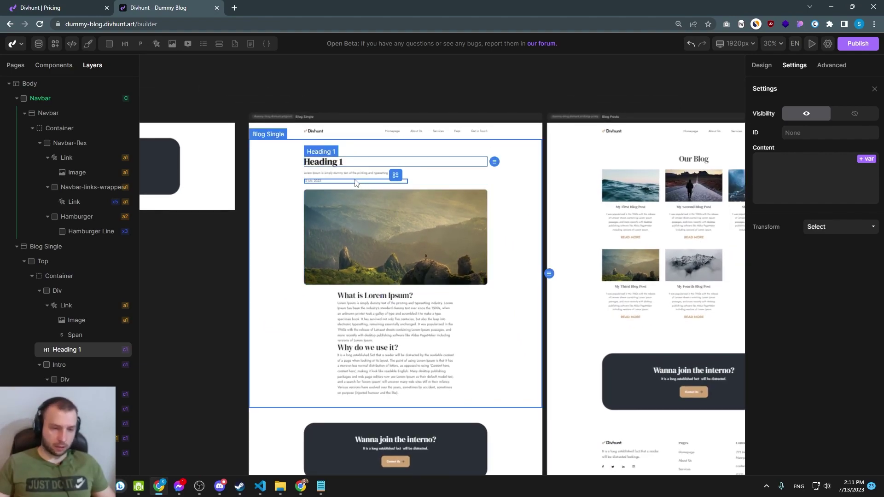
scroll(336, 159, "up", 3)
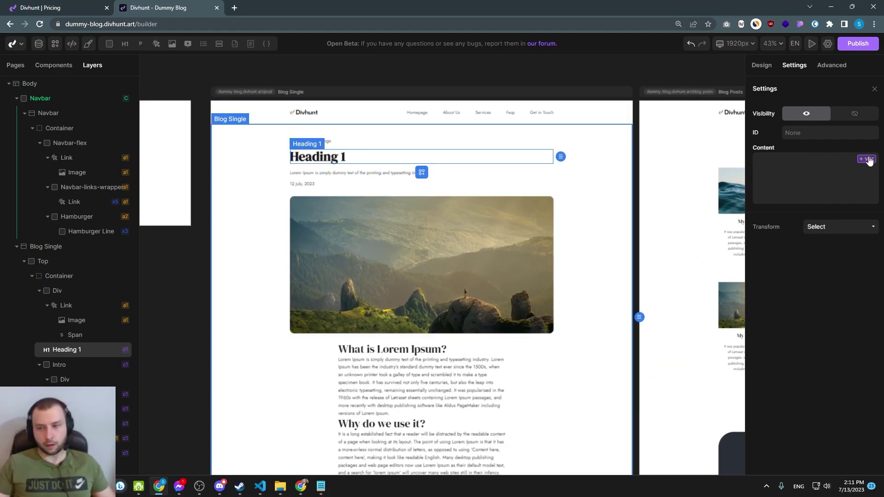
left_click(866, 159)
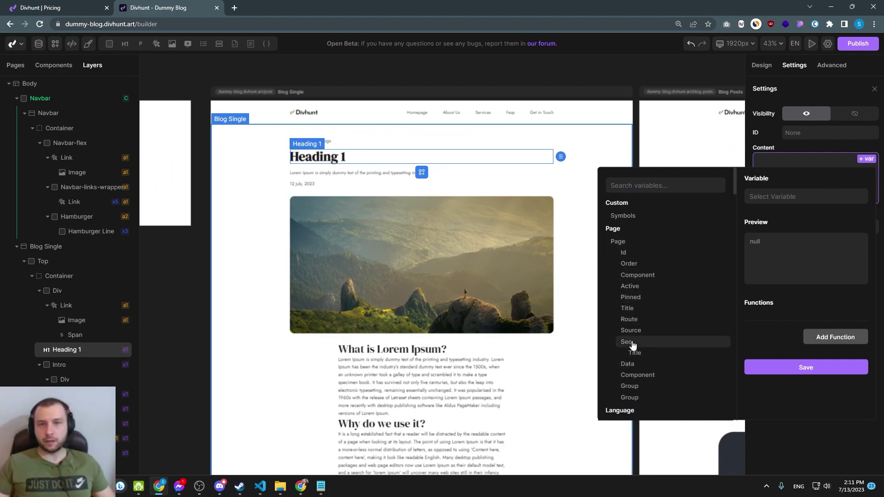
left_click(435, 243)
left_click(444, 188)
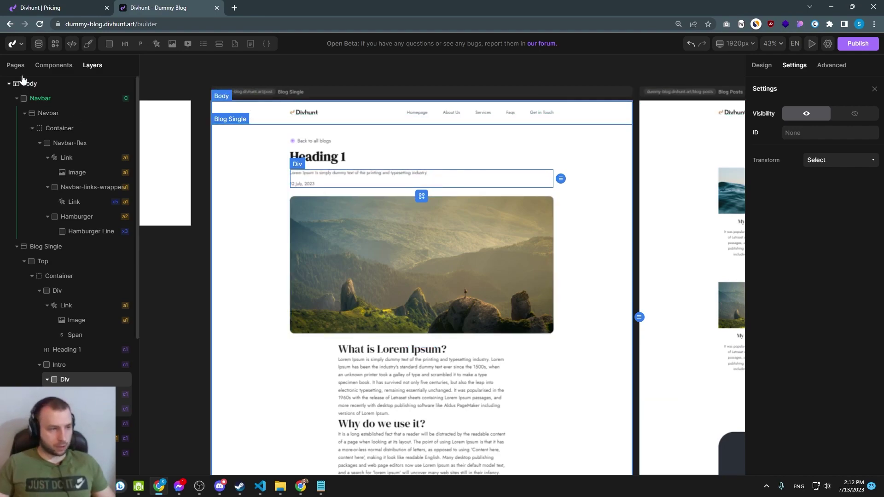
Open Blog Single's page options from the Pages list to reach its Source setting.
left_click(15, 65)
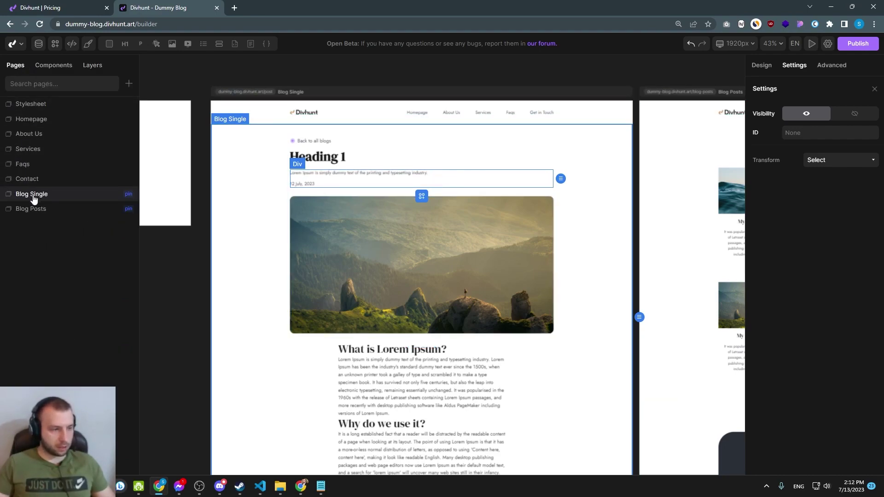
right_click(31, 198)
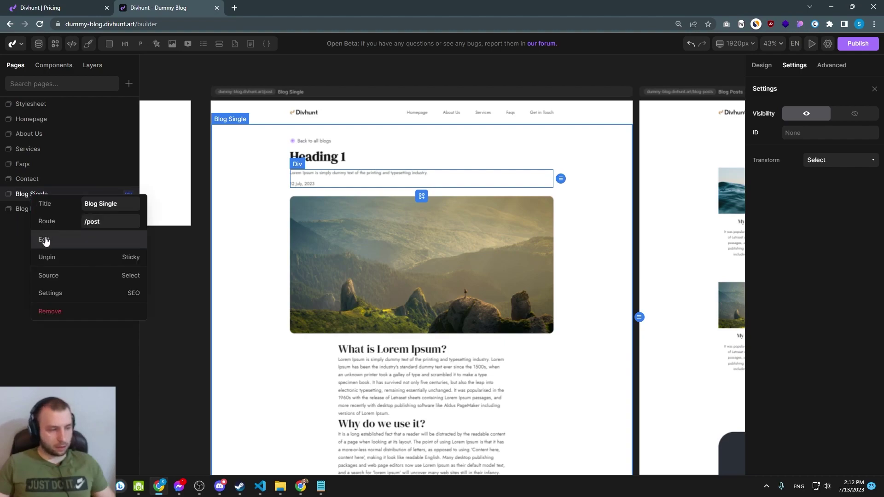
mouse_move(55, 280)
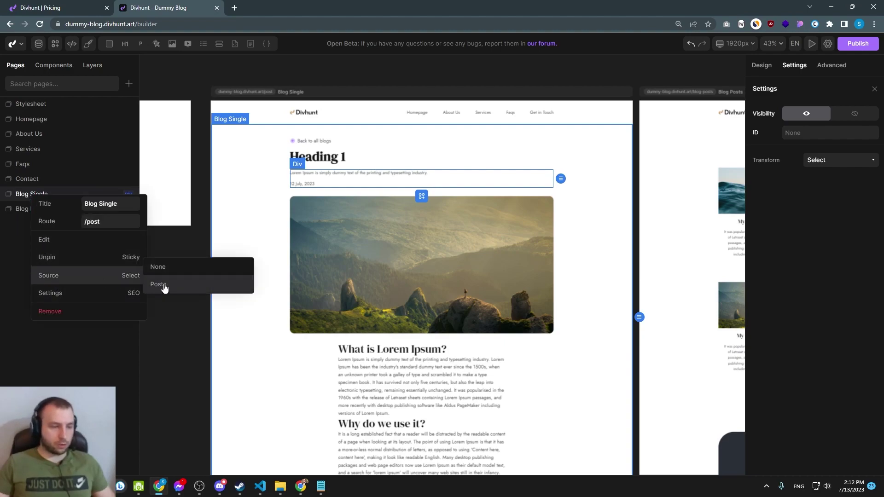
Set Blog Single's source to Posts and bind its main heading to the post Name.
left_click(157, 284)
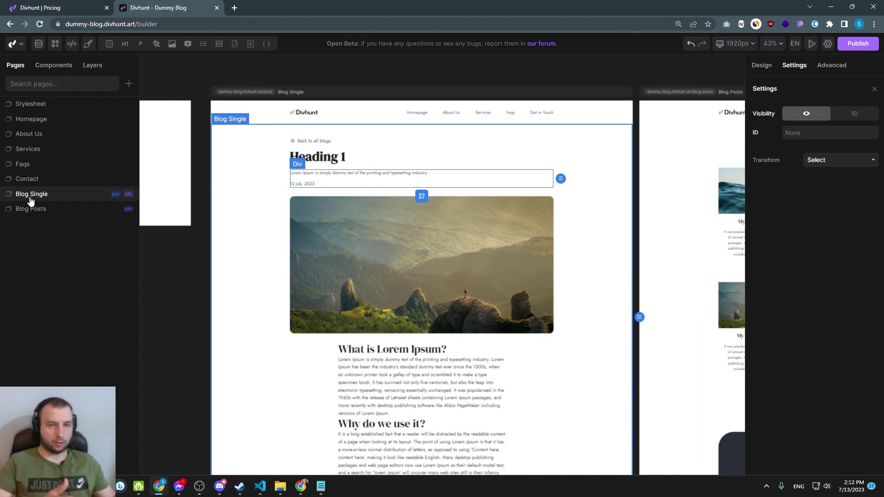
left_click(322, 158)
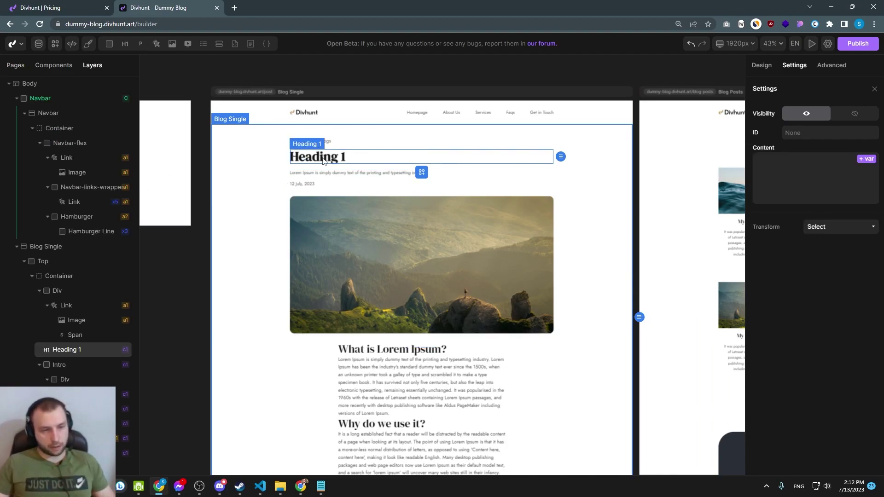
left_click(864, 159)
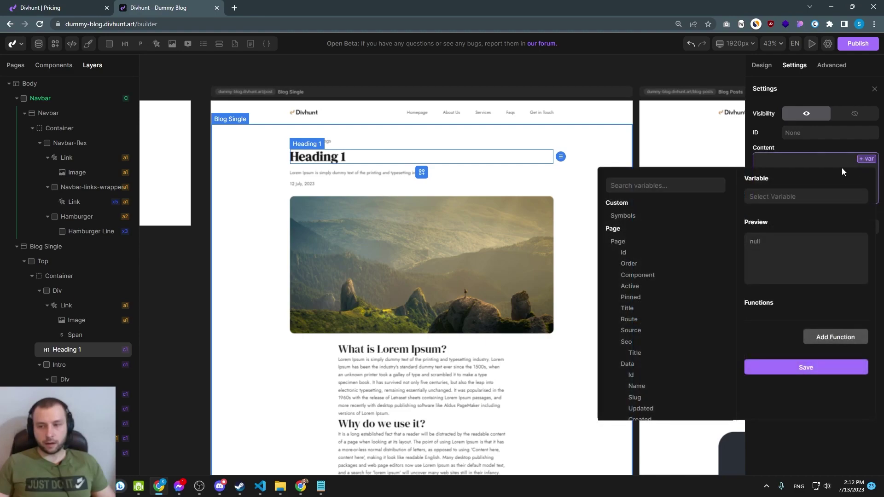
scroll(622, 235, "down", 2)
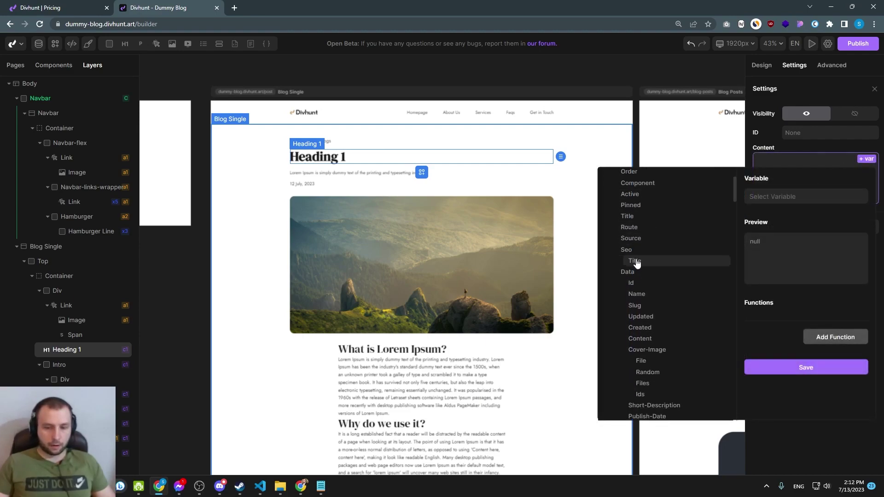
left_click(640, 294)
left_click(803, 402)
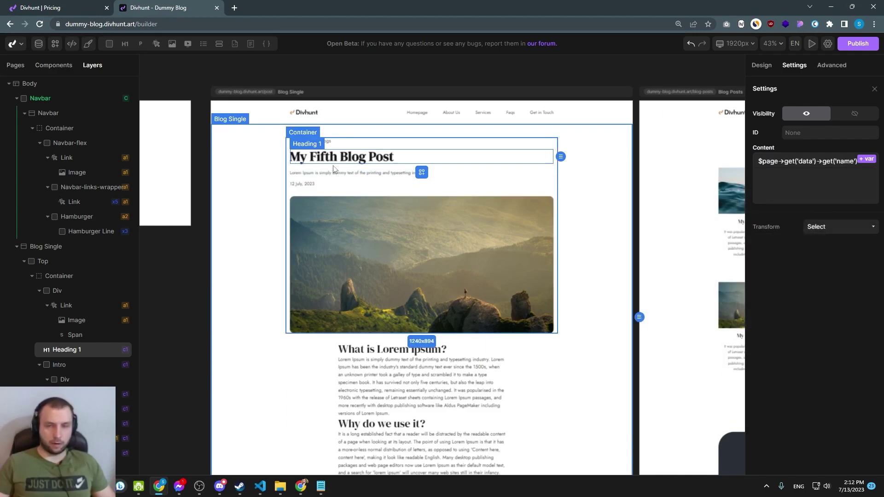
Bind the intro paragraph to Short-Description and the date line to Publish-Date.
left_click(335, 174)
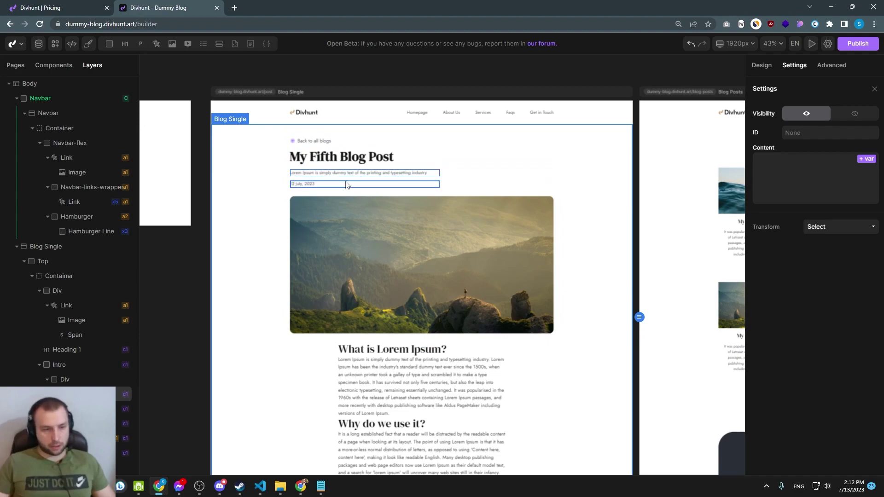
left_click(865, 159)
scroll(695, 296, "down", 5)
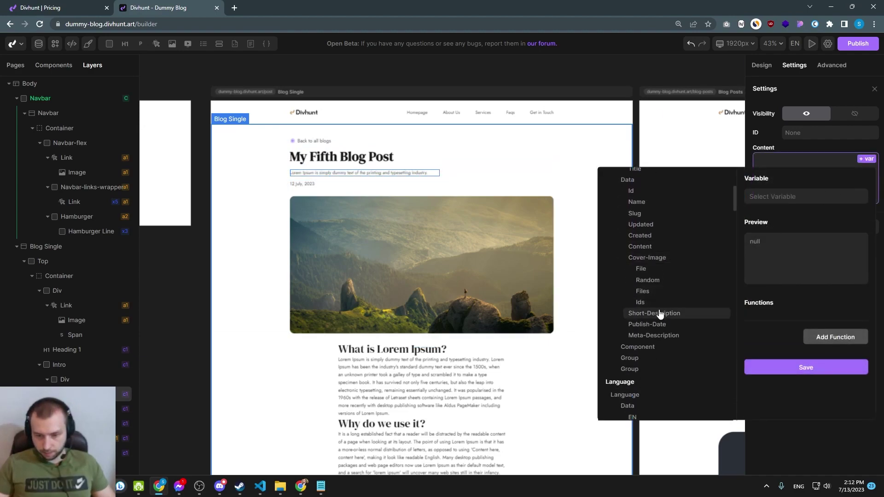
left_click(662, 312)
left_click(800, 397)
left_click(304, 198)
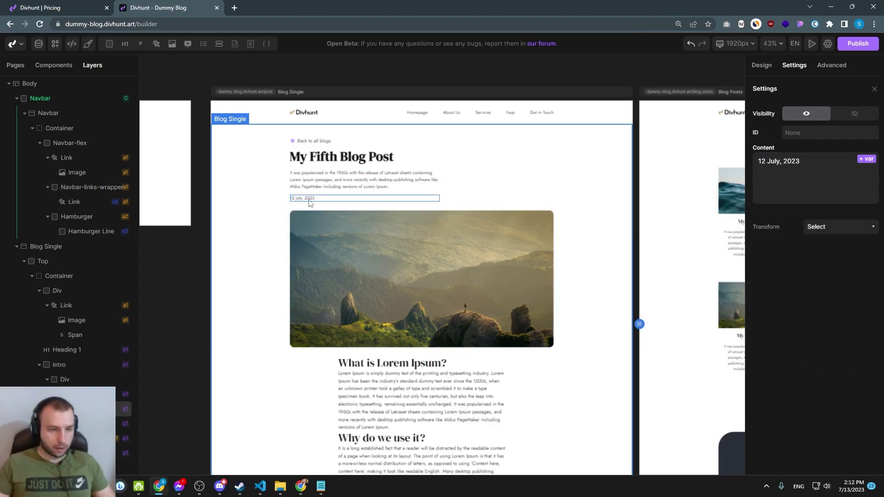
left_click(865, 159)
scroll(671, 257, "down", 5)
left_click(651, 370)
left_click(806, 398)
Select the post's main image and the first image in the Blog grid.
scroll(386, 222, "down", 2)
left_click(385, 199)
scroll(437, 193, "down", 2)
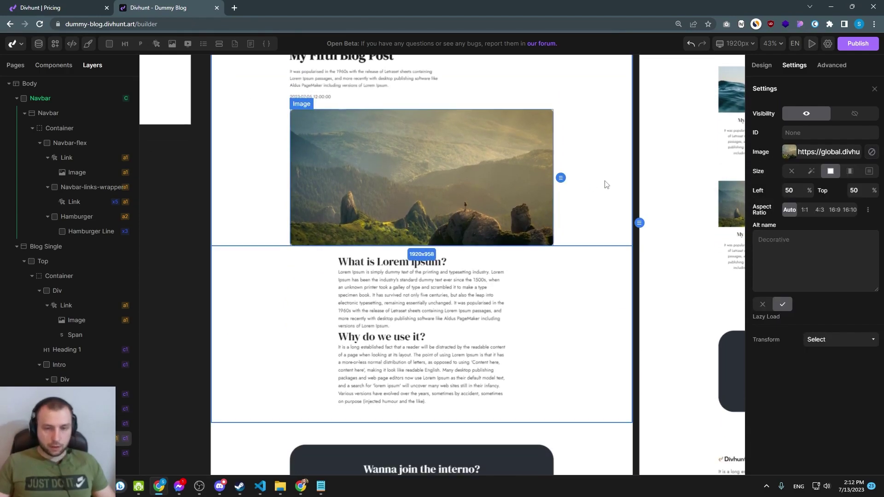
scroll(575, 189, "right", 4)
left_click(622, 146)
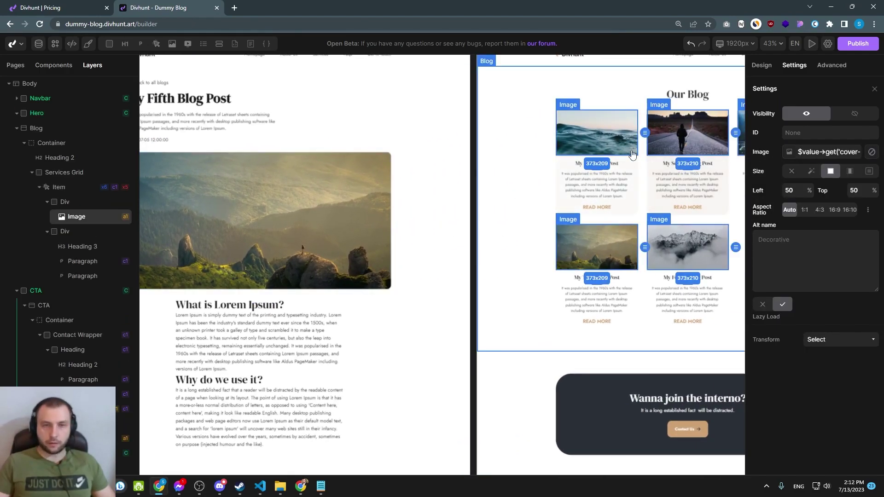
scroll(421, 185, "left", 3)
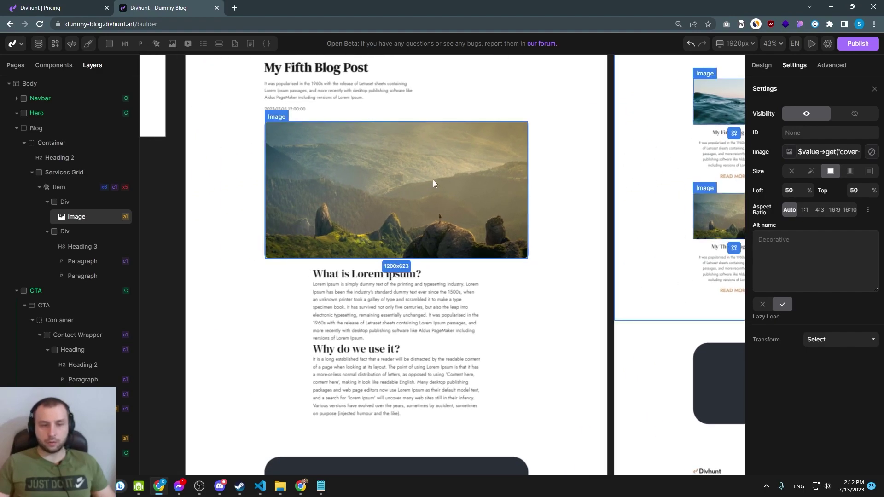
Duplicate the date line and clear the copy's content expression.
left_click(301, 110)
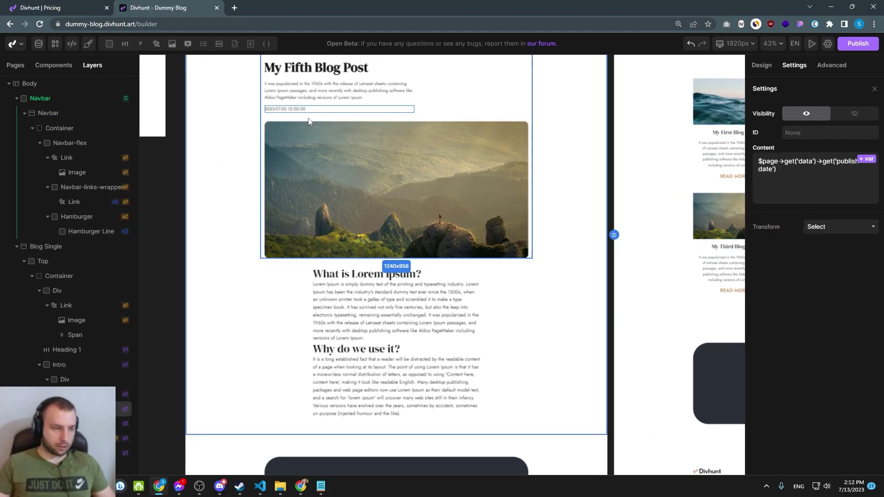
key("ctrl+d")
left_click(305, 121)
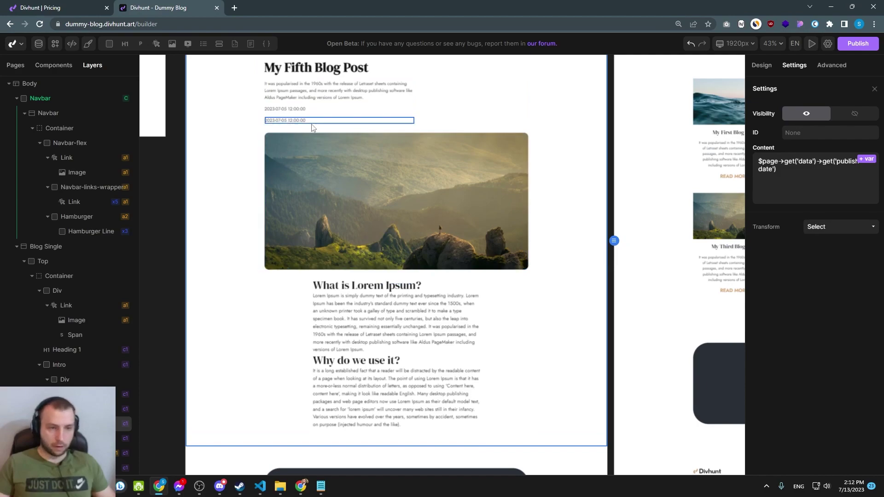
left_click(859, 158)
key("ctrl+a")
key("BackSpace")
Bind the copied line to Page > Data > Cover-Image > File, then select the cover image.
left_click(866, 158)
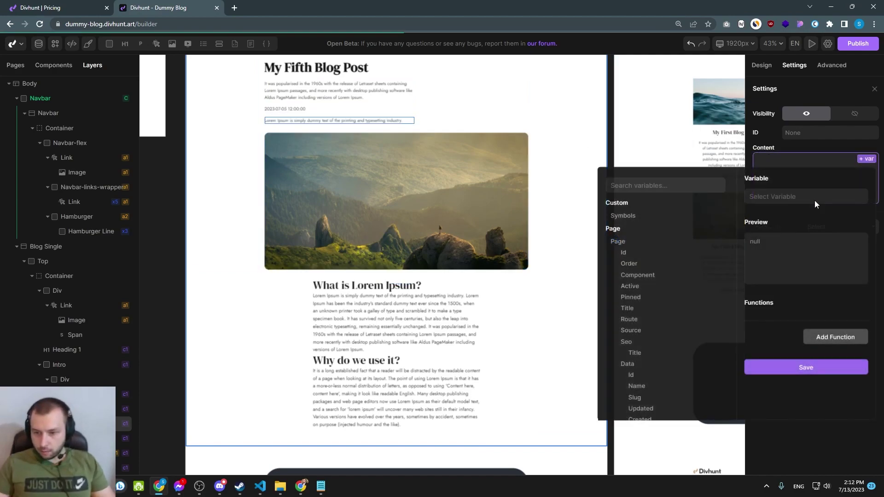
scroll(641, 296, "down", 3)
left_click(641, 315)
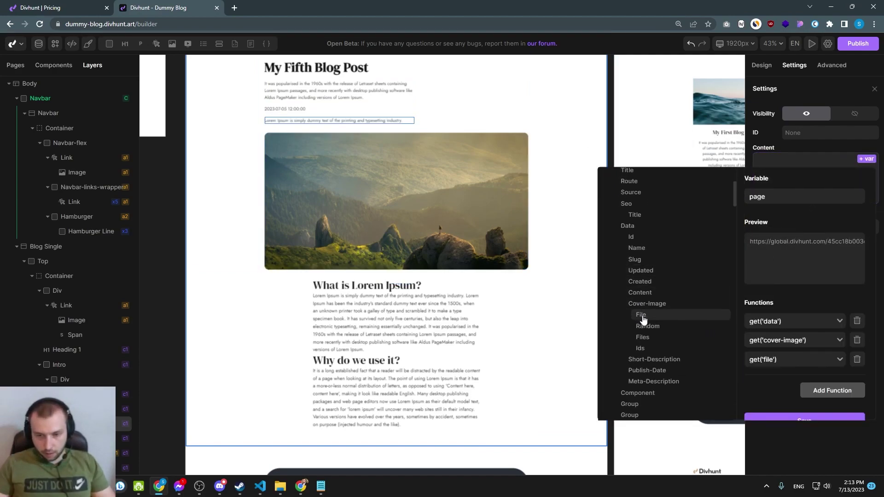
left_click(801, 419)
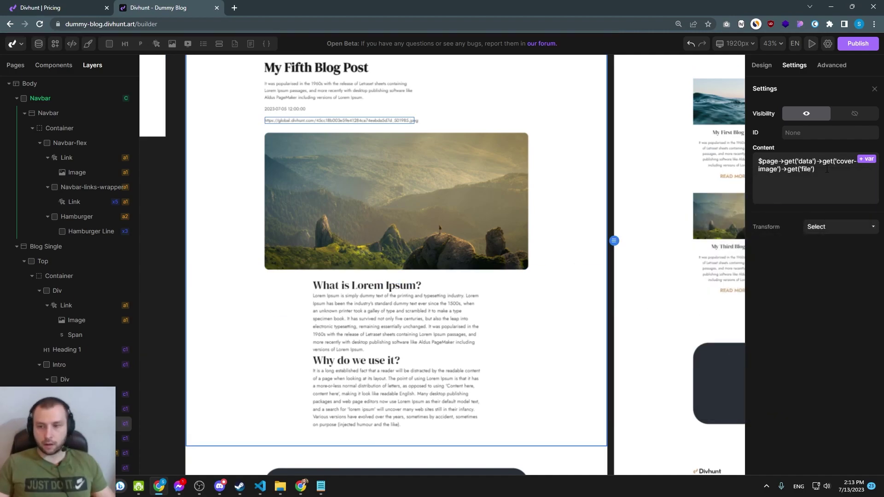
left_click(755, 162)
key("ctrl+a")
left_click(397, 199)
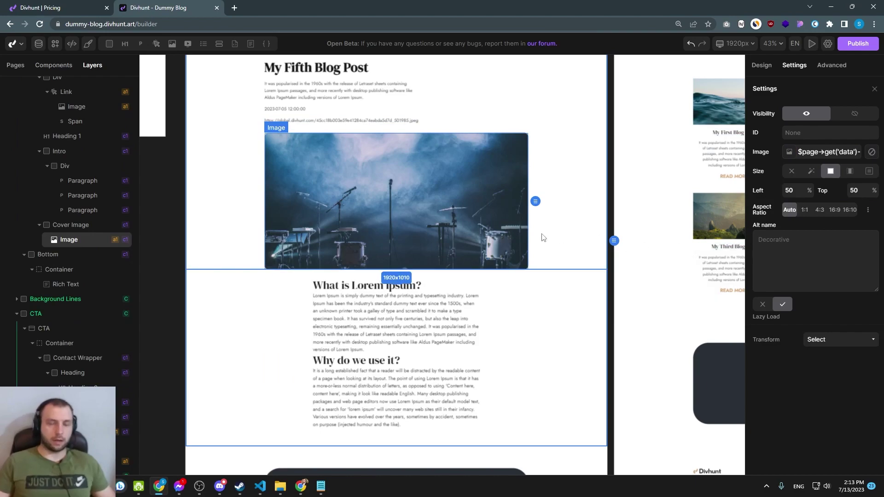
Bind the rich text body to the post's Content field from page data.
left_click(385, 325)
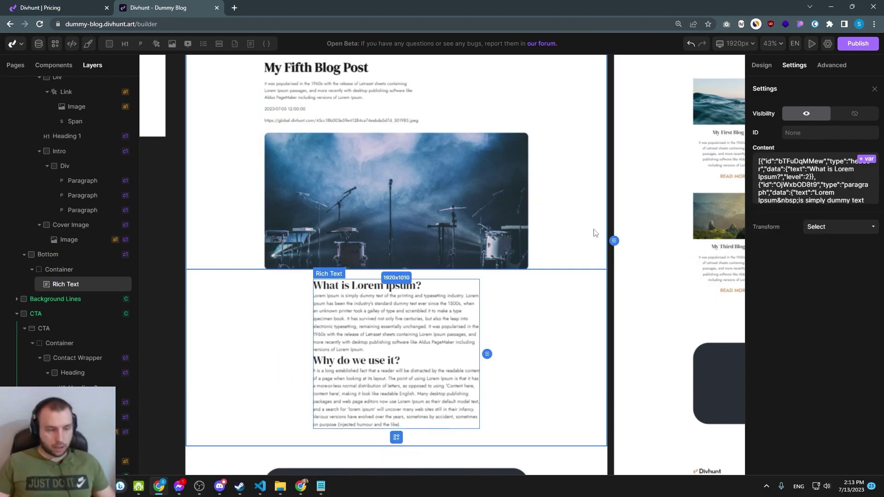
left_click(866, 160)
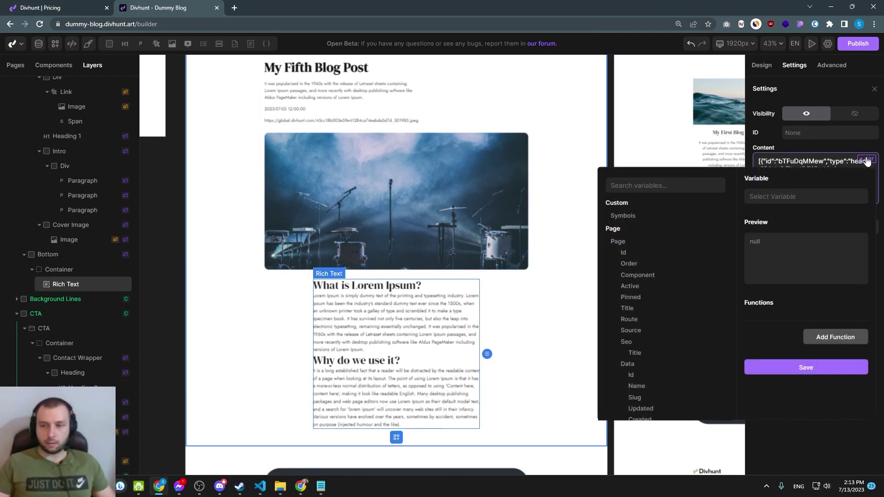
scroll(638, 214, "down", 5)
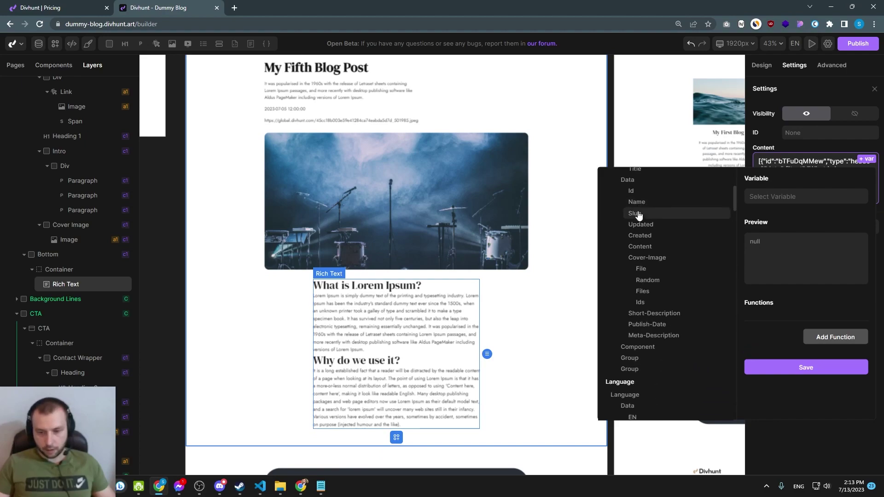
left_click(643, 248)
left_click(805, 402)
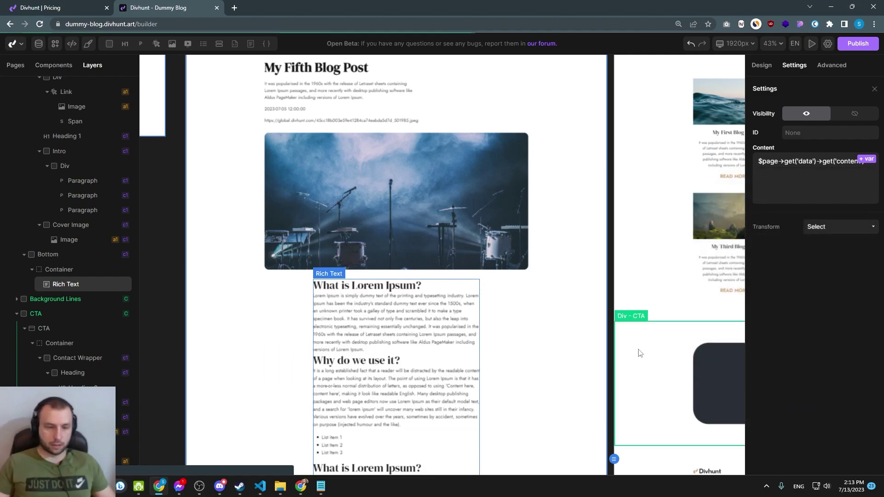
Delete the temporary cover-image URL paragraph.
scroll(449, 280, "down", 2)
scroll(449, 280, "down", 8)
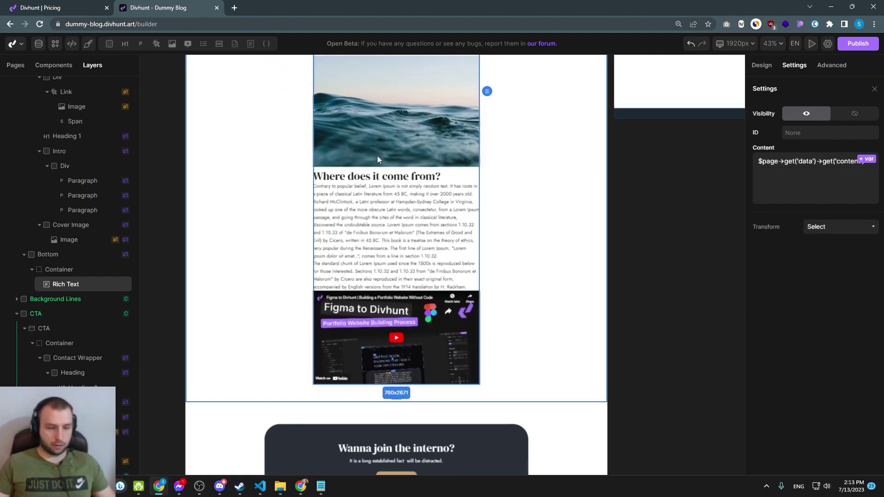
scroll(399, 217, "up", 10)
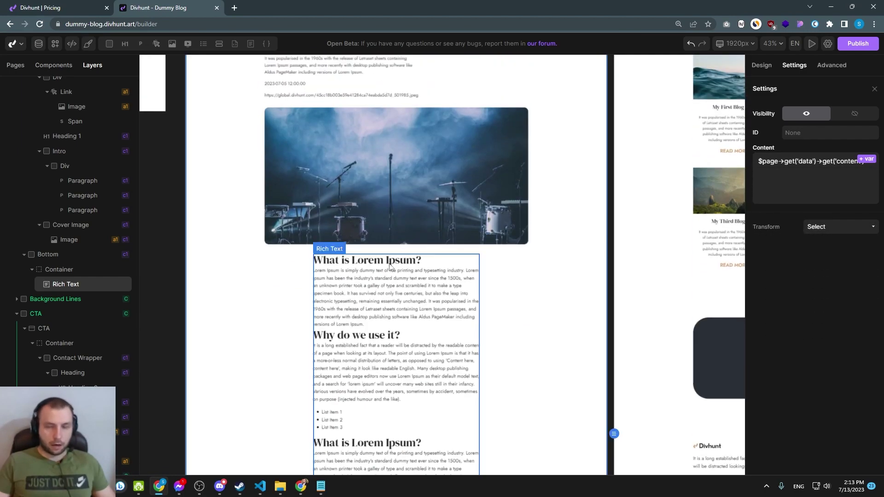
scroll(390, 266, "down", 3)
scroll(419, 256, "up", 8)
scroll(370, 222, "up", 2)
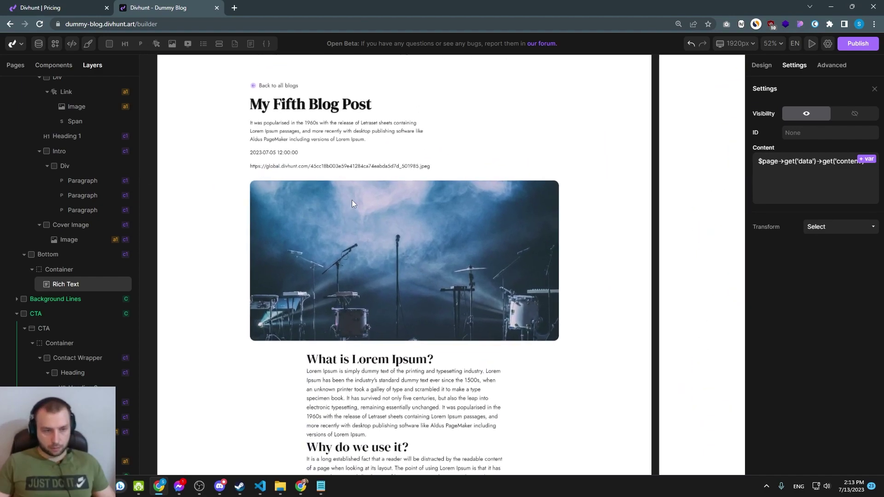
scroll(352, 202, "up", 2)
right_click(336, 159)
left_click(361, 273)
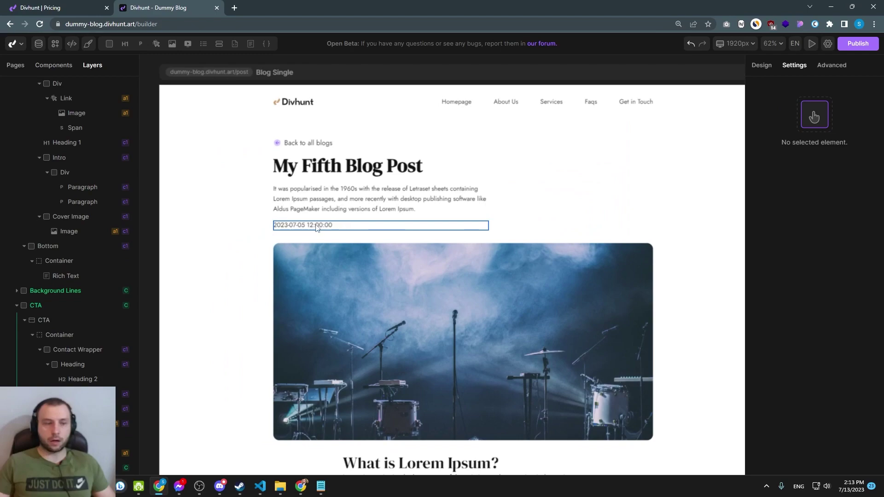
left_click(316, 228)
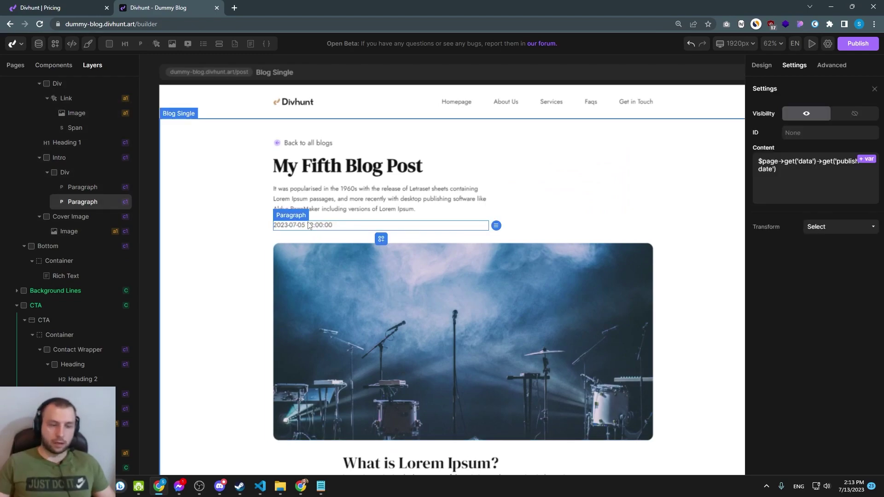
scroll(300, 226, "up", 5)
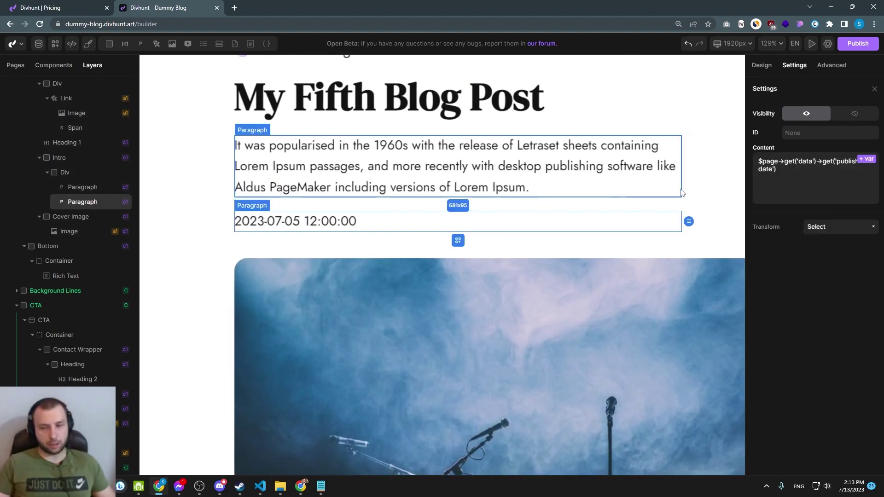
left_click(786, 172)
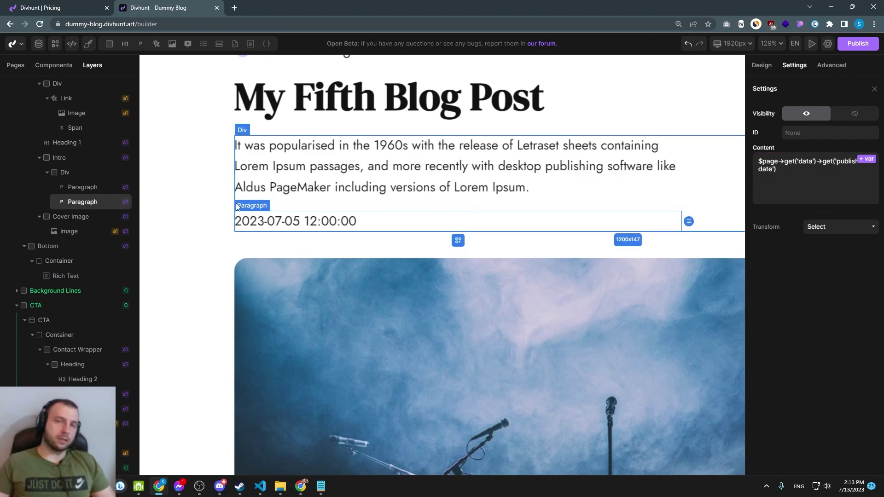
Add a Date formatting function to the date paragraph's publish-date expression.
left_click(785, 175)
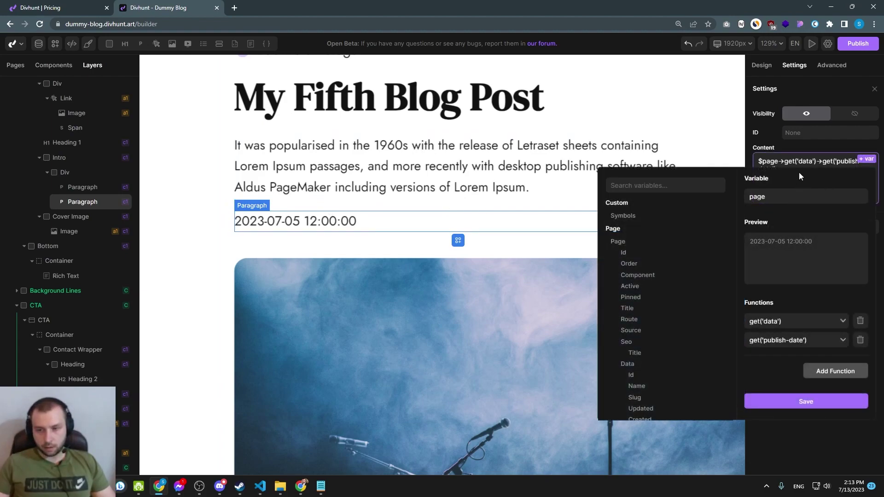
left_click(826, 371)
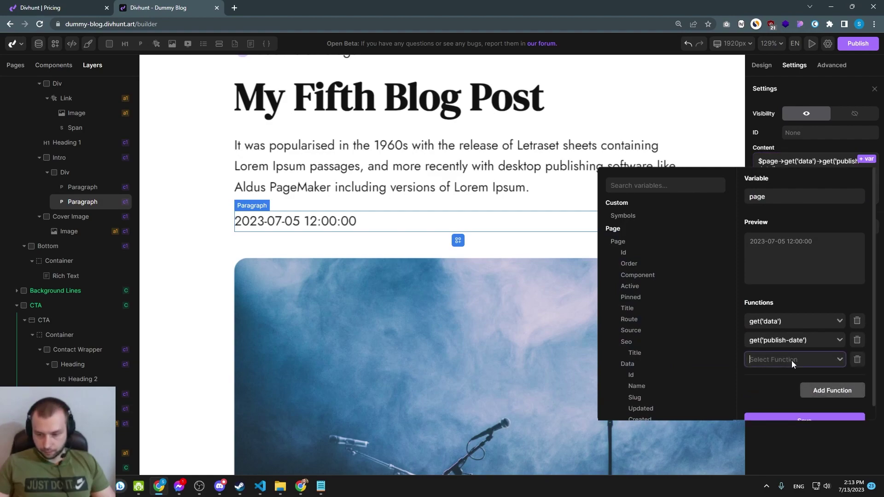
left_click(791, 360)
scroll(781, 382, "down", 3)
scroll(781, 382, "down", 6)
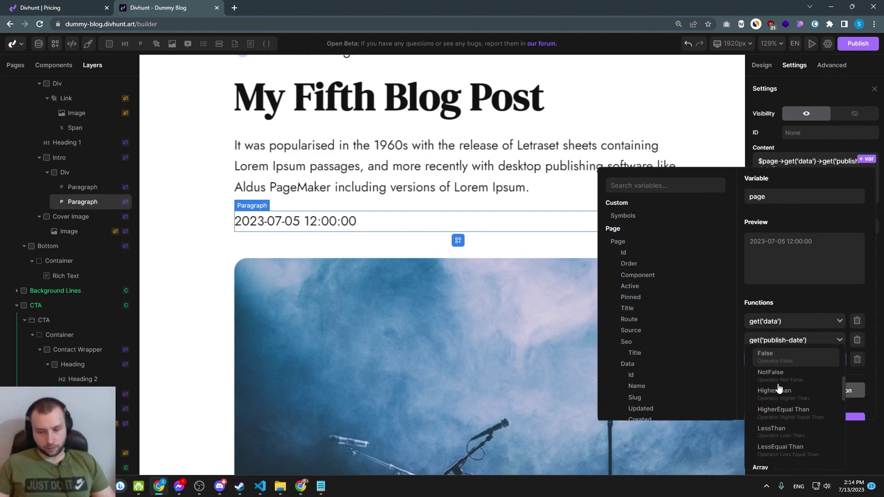
scroll(784, 386, "down", 3)
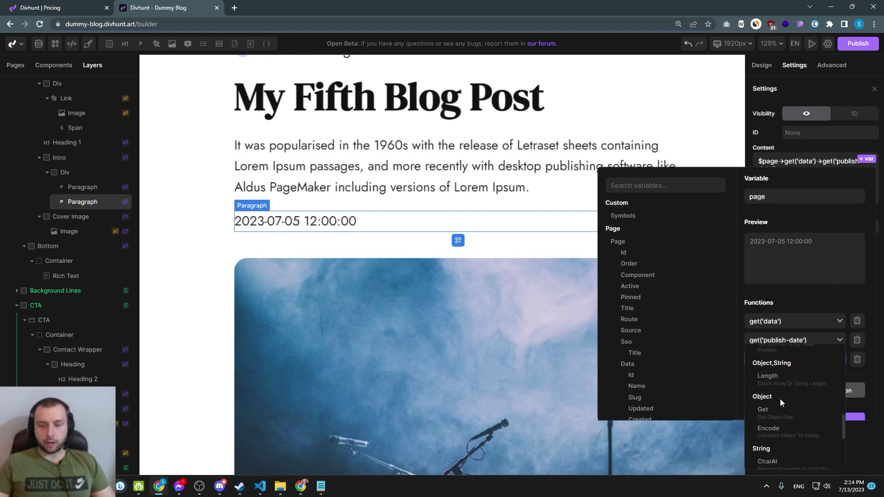
scroll(779, 405, "down", 3)
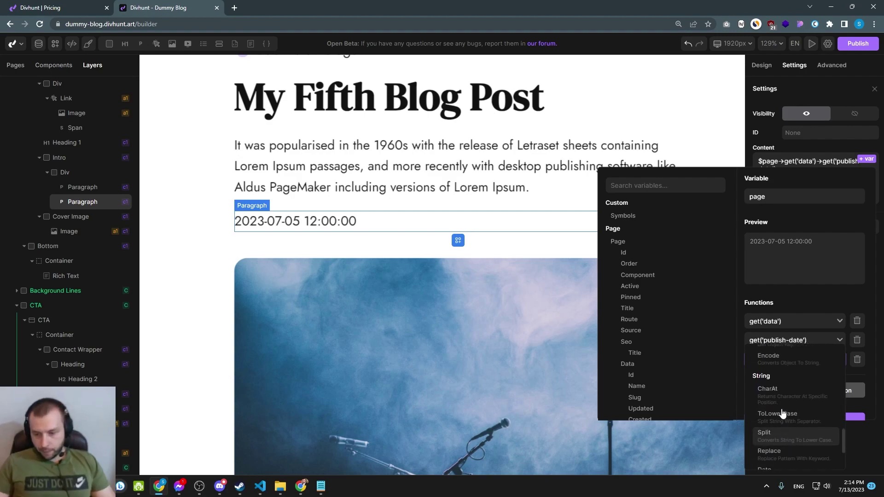
scroll(782, 413, "down", 3)
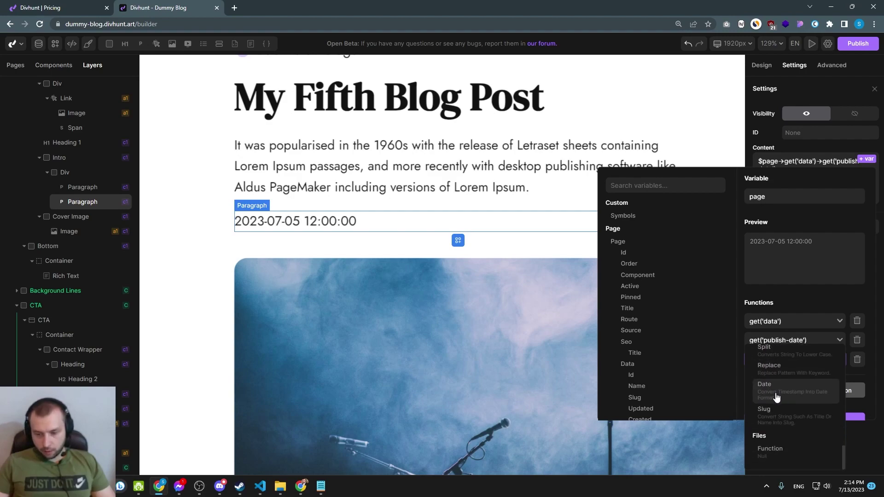
left_click(773, 390)
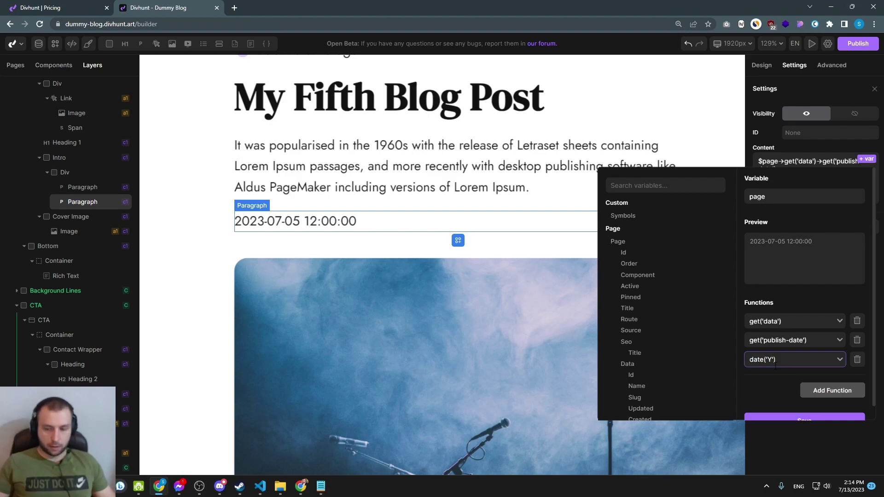
Set the date format to 'D M, Y' so it reads 05 July, 2023.
key("BackSpace")
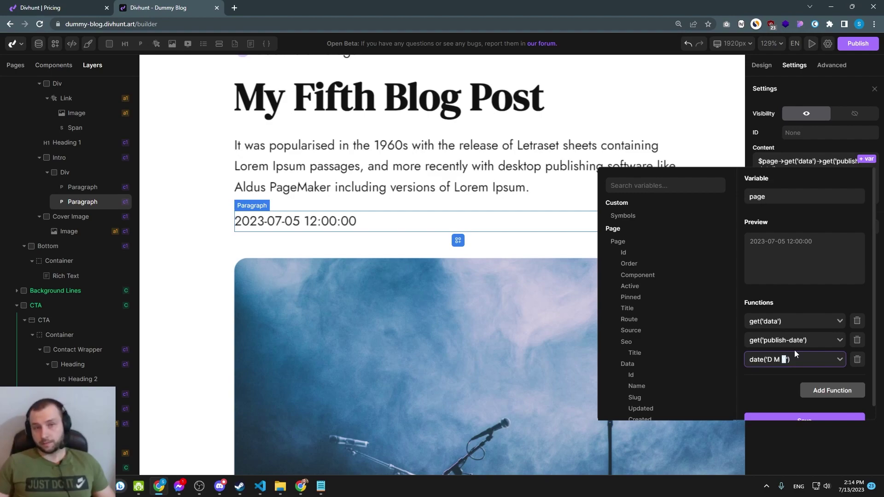
scroll(809, 396, "down", 1)
left_click(803, 406)
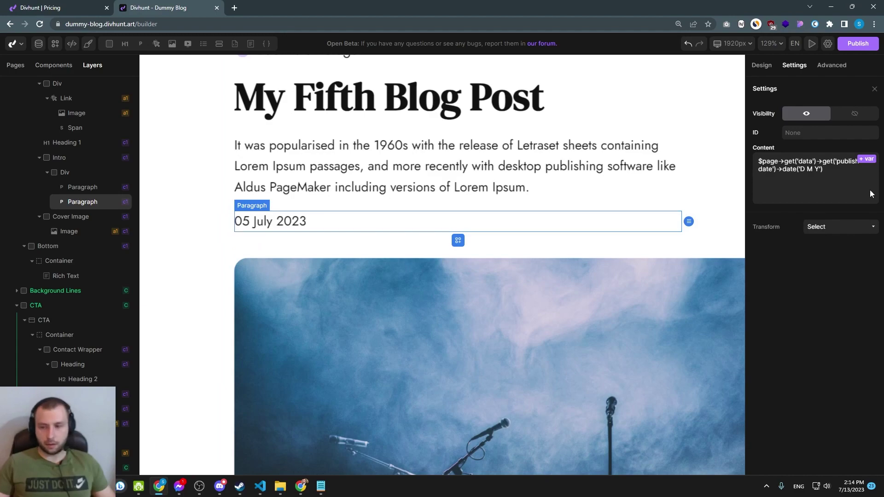
left_click(812, 169)
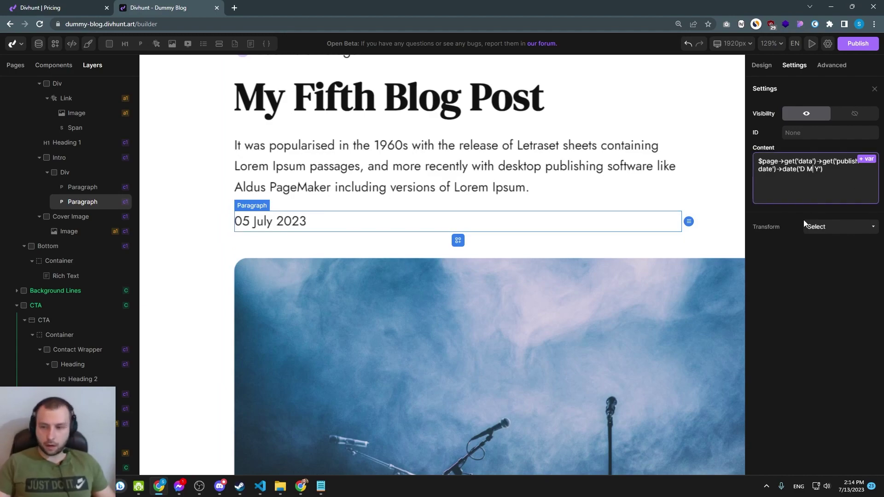
type(",")
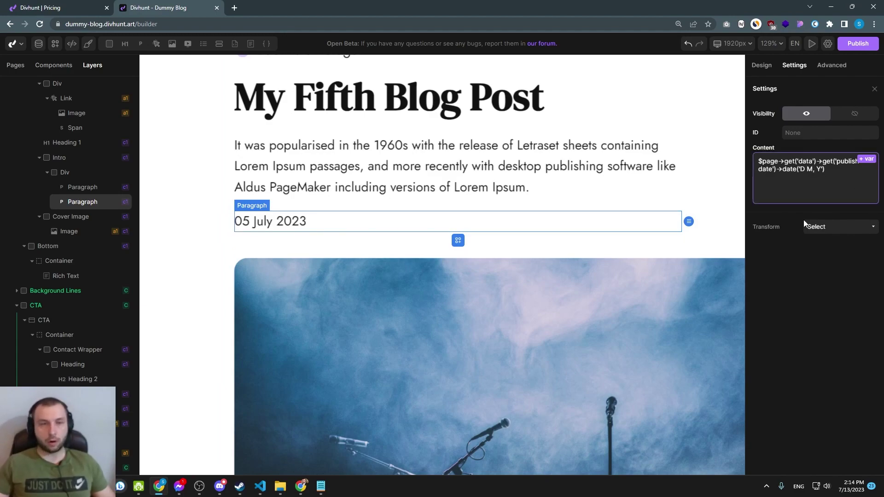
left_click(835, 290)
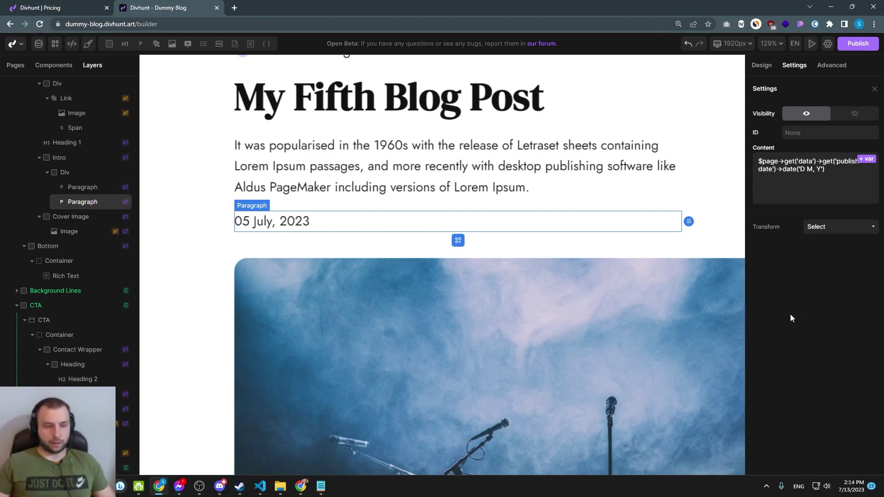
Reselect the date paragraph and review its date formatting expression.
left_click(553, 276)
scroll(409, 252, "down", 5)
left_click(408, 251)
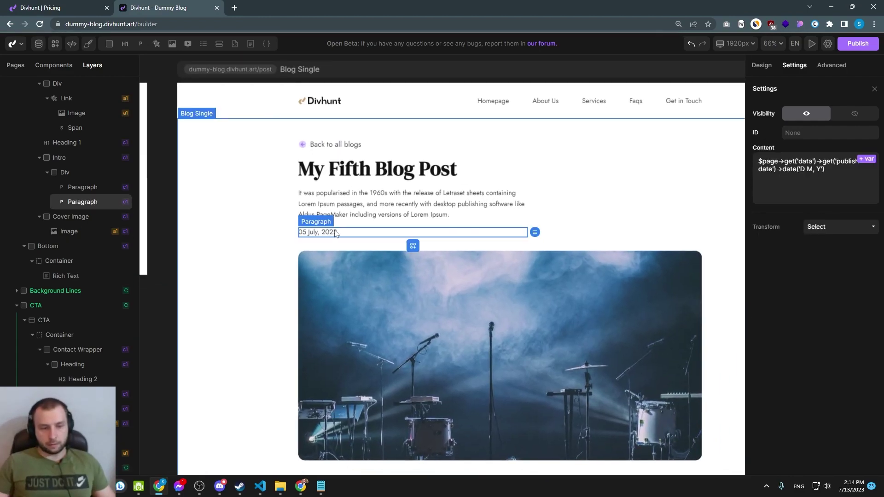
left_click(841, 174)
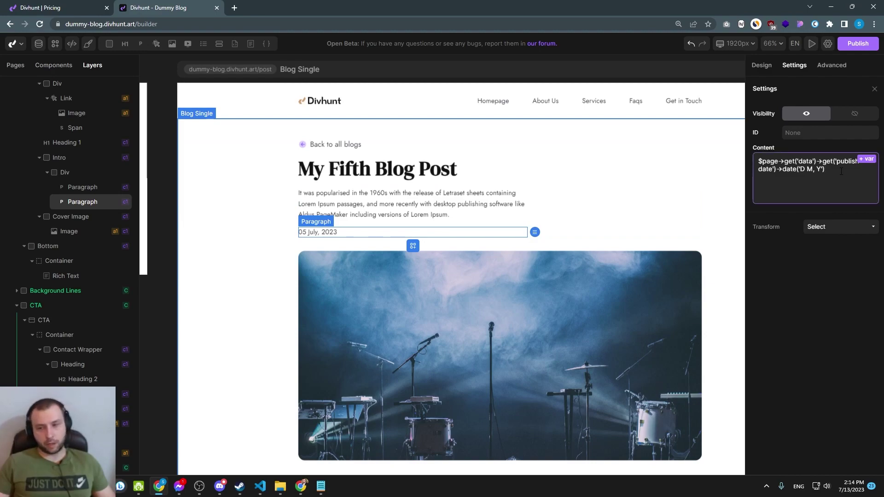
left_click_drag(816, 169, 780, 169)
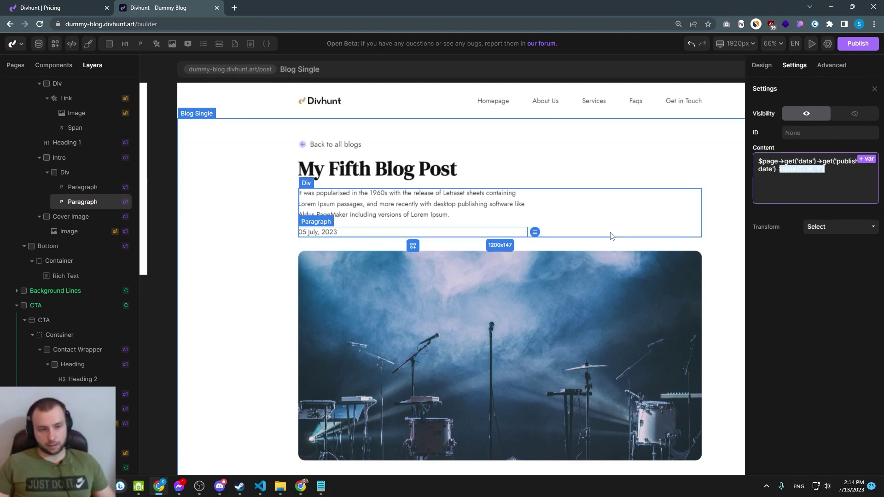
left_click(373, 260)
left_click(346, 212)
left_click(333, 233)
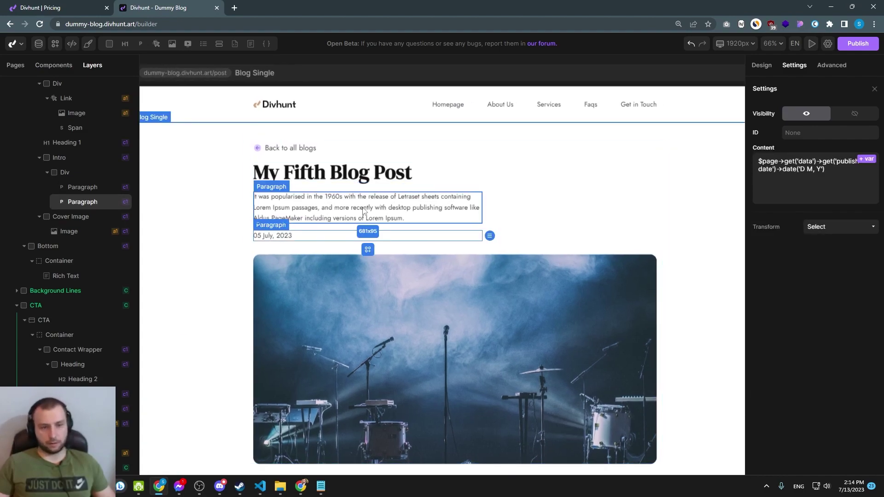
Select the post's Rich Text body block and show its Design styling options.
scroll(415, 255, "down", 5)
scroll(470, 157, "down", 3, "ctrl")
scroll(469, 156, "down", 2)
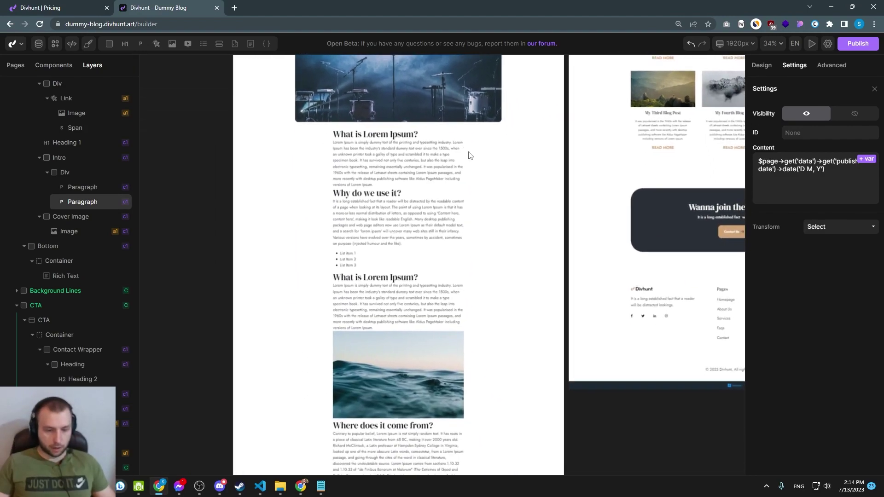
scroll(391, 184, "up", 5)
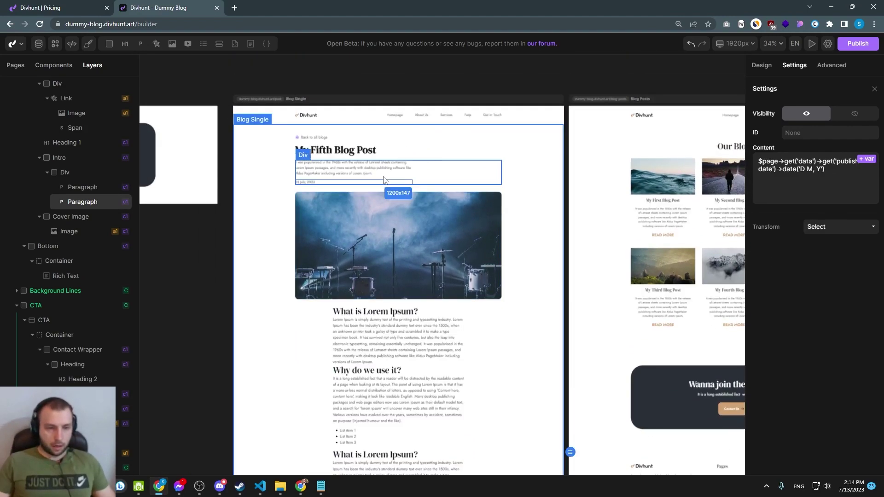
scroll(382, 175, "down", 4)
left_click(374, 155)
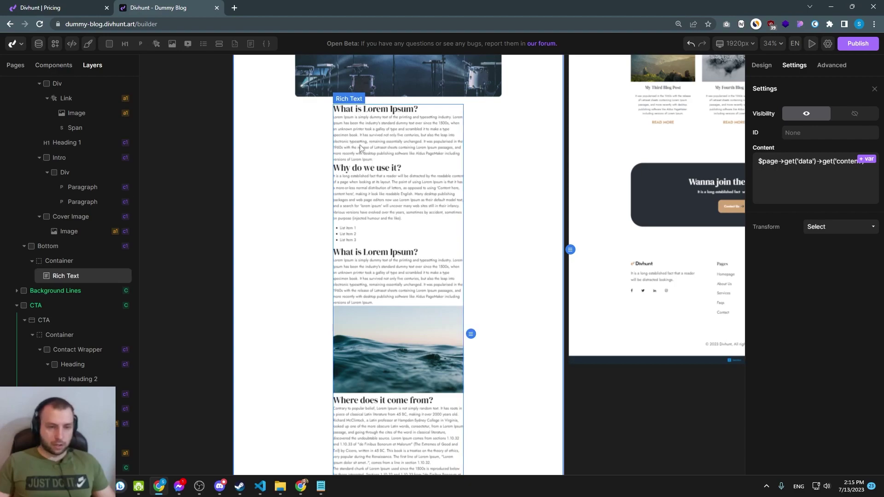
scroll(400, 163, "up", 2)
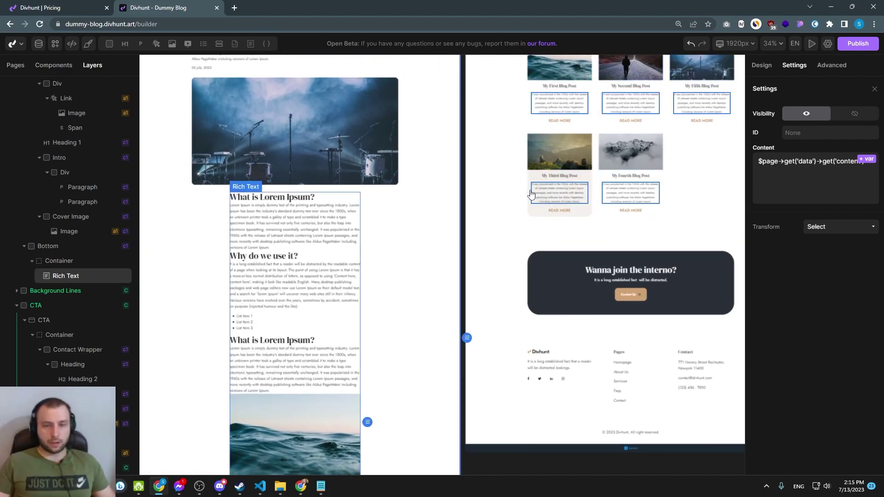
scroll(379, 166, "up", 5)
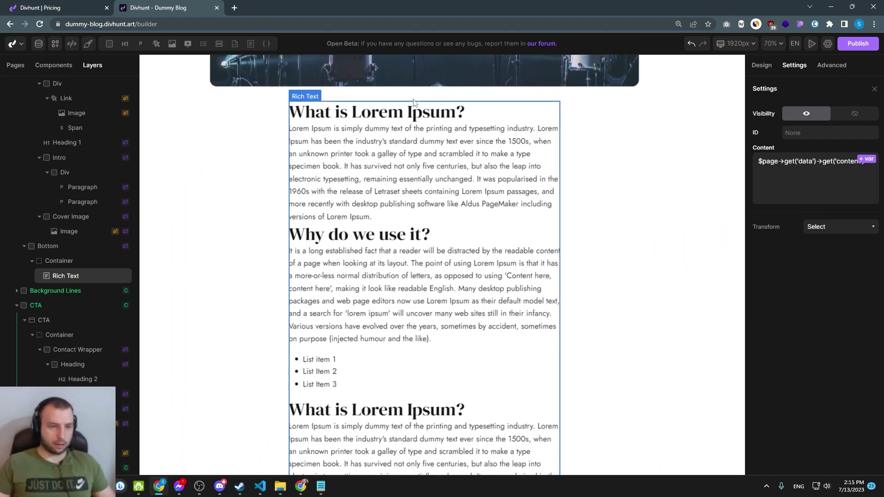
left_click(379, 167)
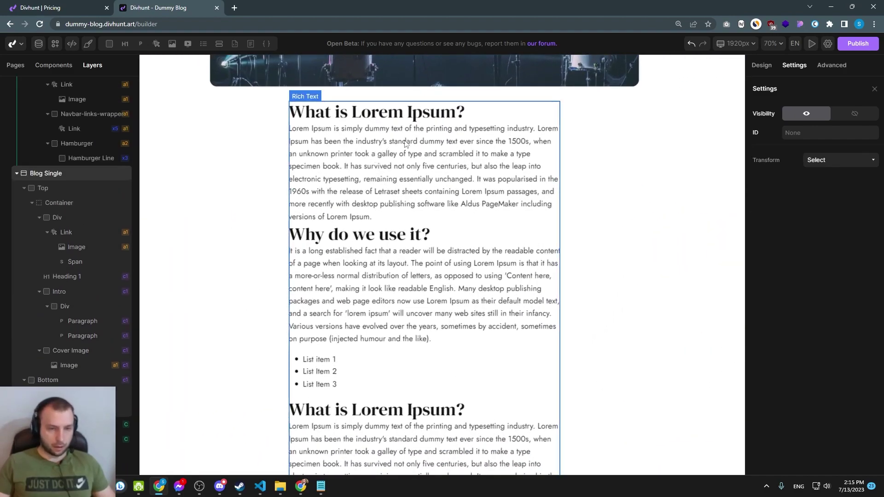
left_click(761, 66)
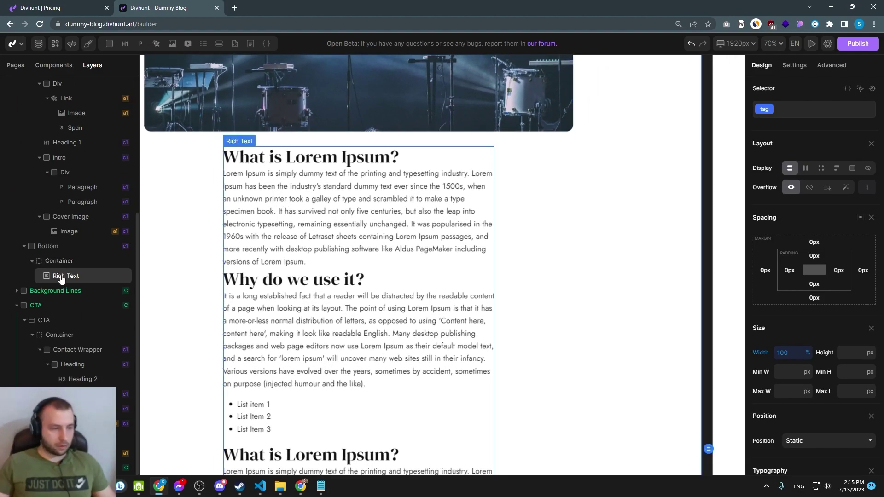
Target Heading 2 elements in the rich text with 40px top and 20px bottom margins.
left_click(872, 88)
left_click(873, 88)
left_click(872, 88)
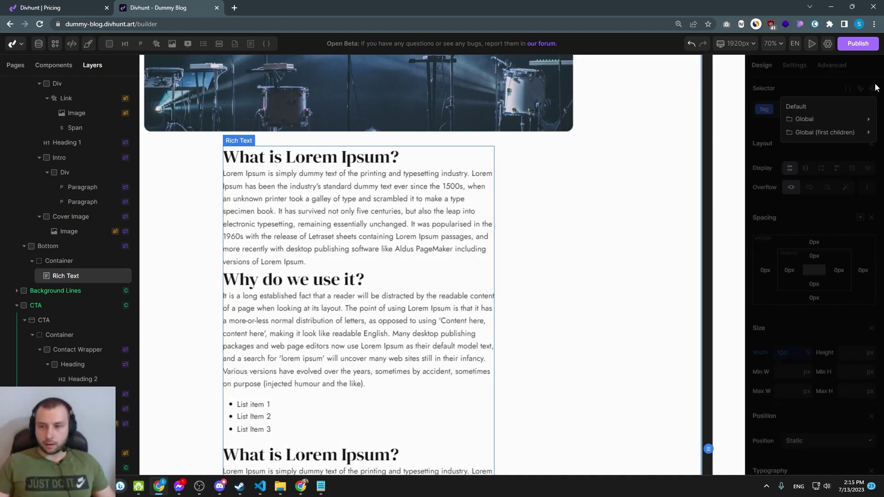
left_click(872, 89)
left_click(873, 89)
left_click(814, 122)
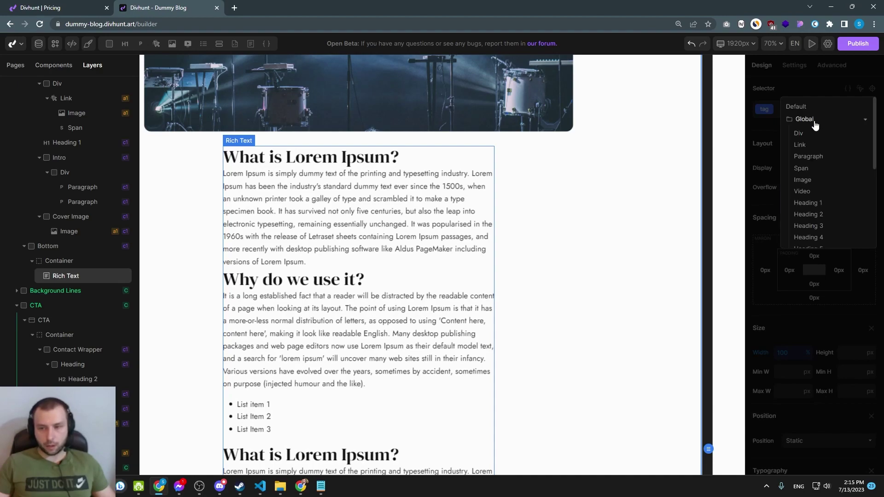
scroll(810, 170, "down", 3)
scroll(813, 165, "up", 1)
left_click(816, 173)
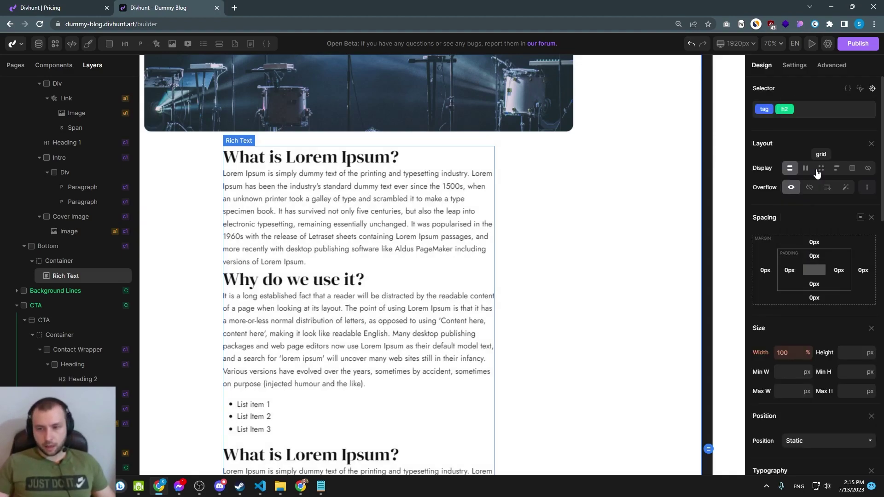
left_click(813, 298)
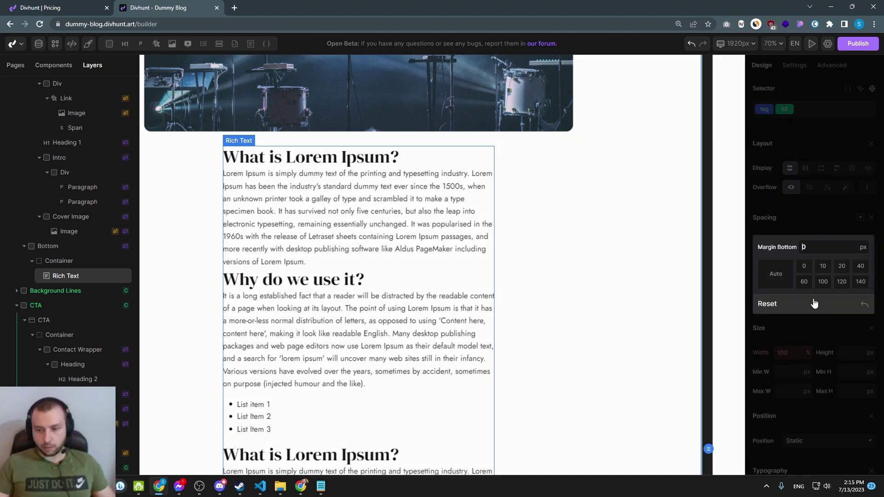
left_click(843, 272)
left_click(813, 249)
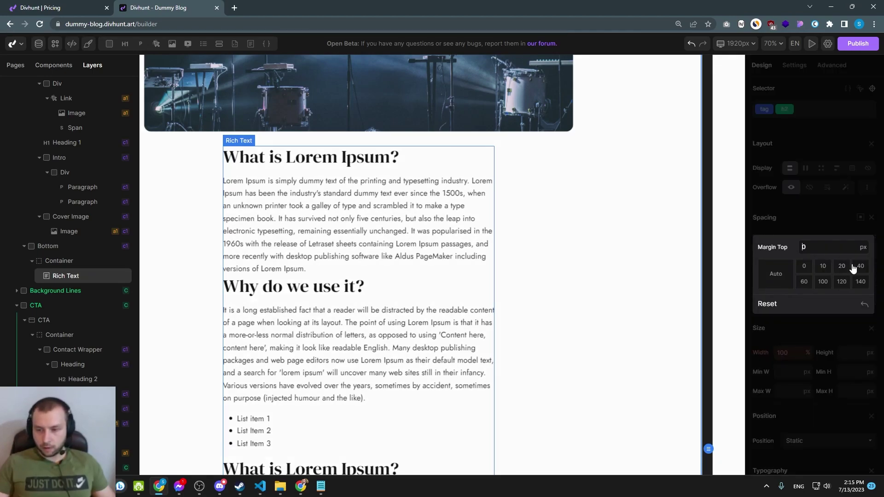
left_click(853, 266)
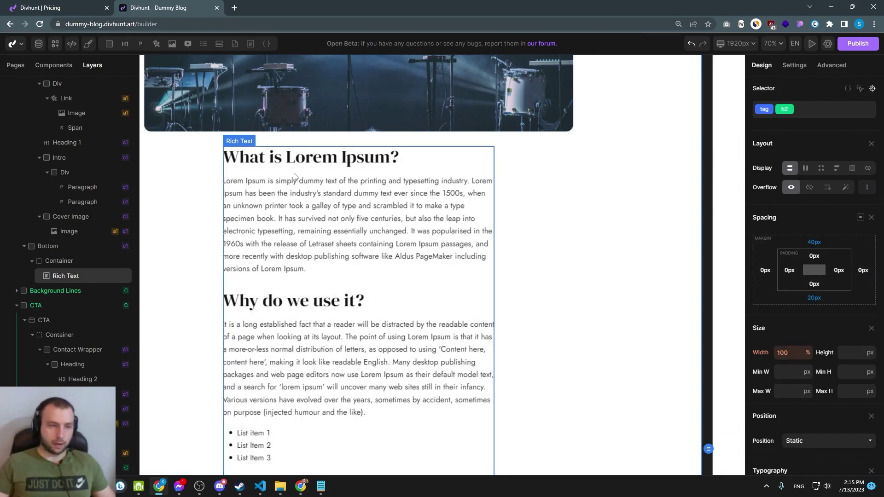
Target images in the rich text with 40px top and bottom margins.
scroll(253, 308, "down", 3)
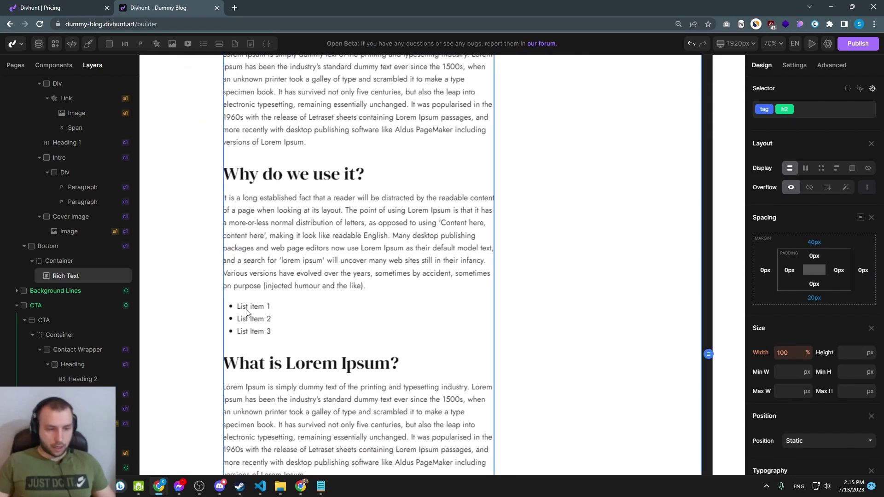
scroll(808, 193, "down", 1)
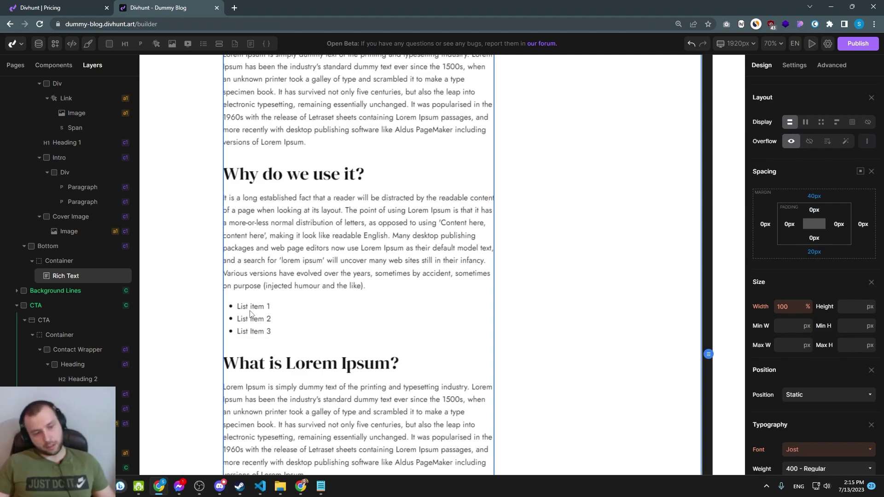
scroll(290, 294, "down", 6)
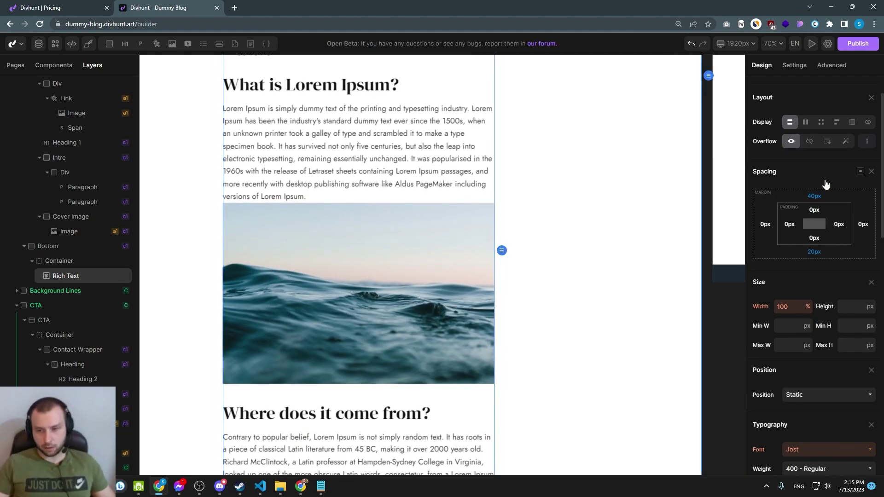
scroll(860, 110, "up", 1)
left_click(870, 92)
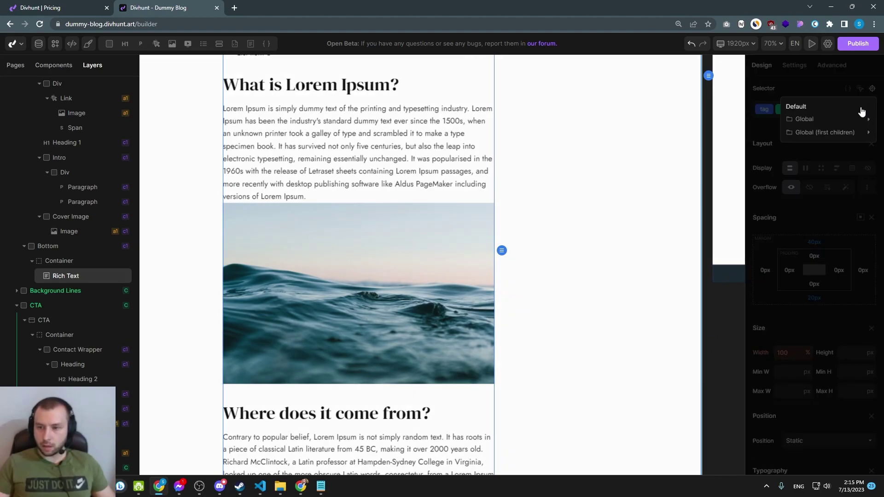
left_click(828, 121)
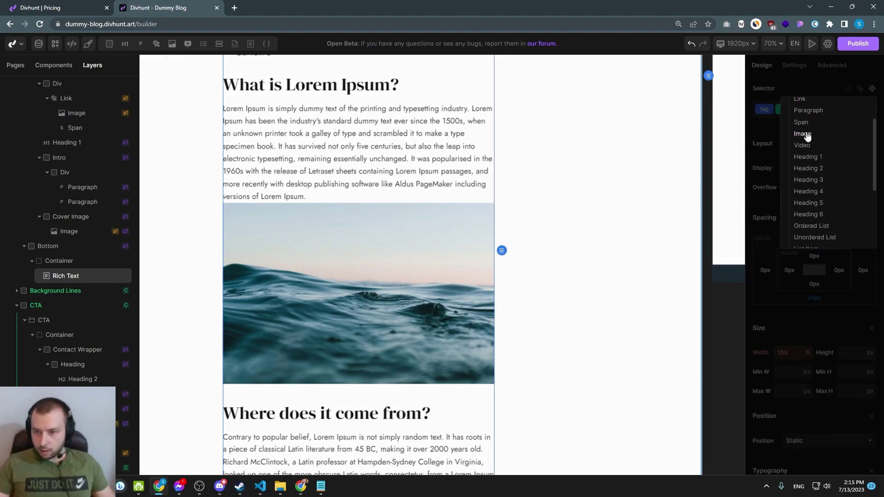
left_click(804, 134)
left_click(814, 242)
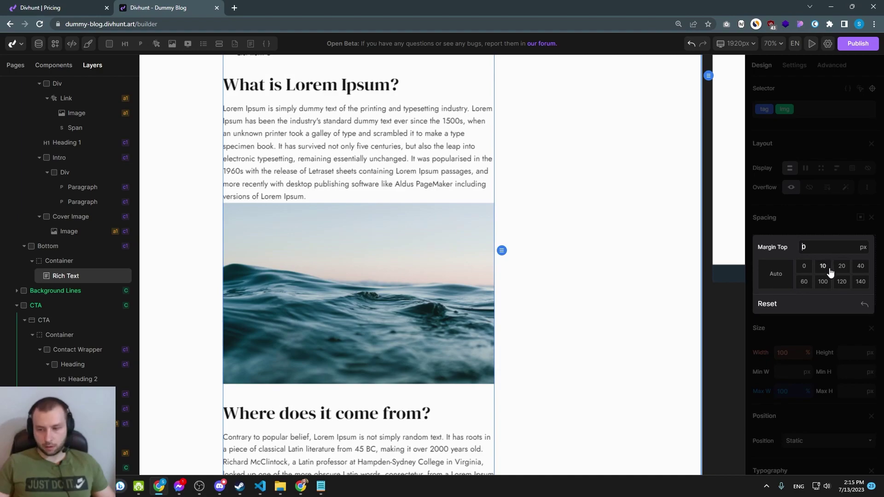
left_click(860, 268)
left_click(813, 298)
left_click(860, 267)
Reselect the Blog Single post's Rich Text body block on the canvas.
scroll(435, 213, "down", 8)
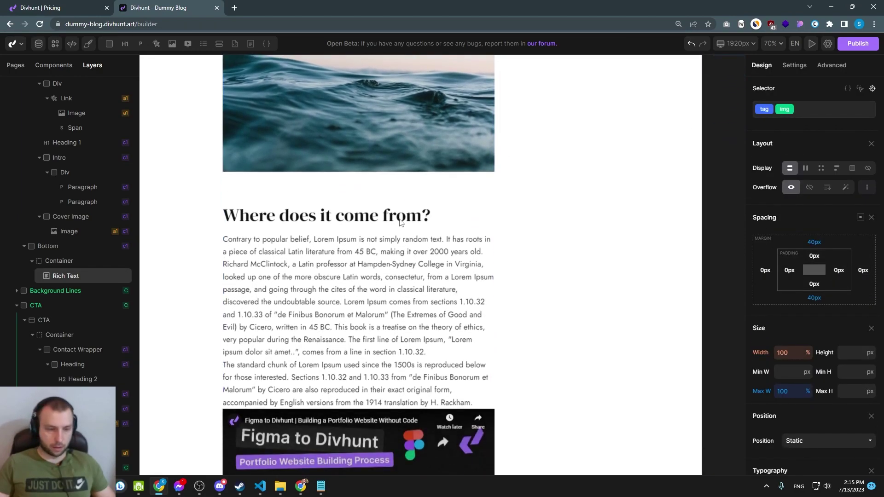
scroll(324, 224, "down", 1)
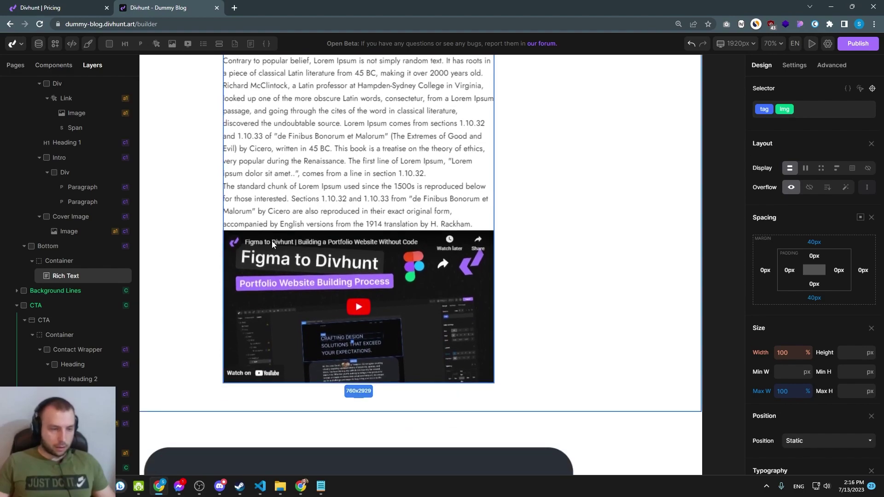
left_click(316, 232)
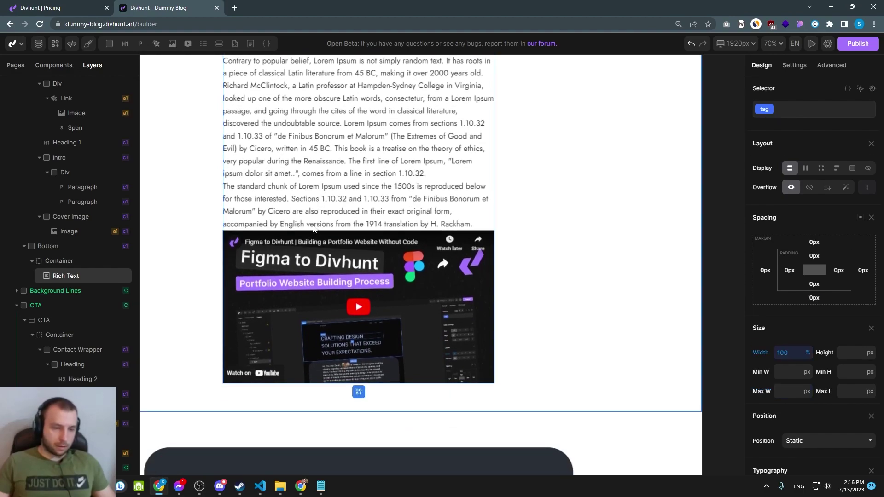
scroll(337, 206, "up", 2)
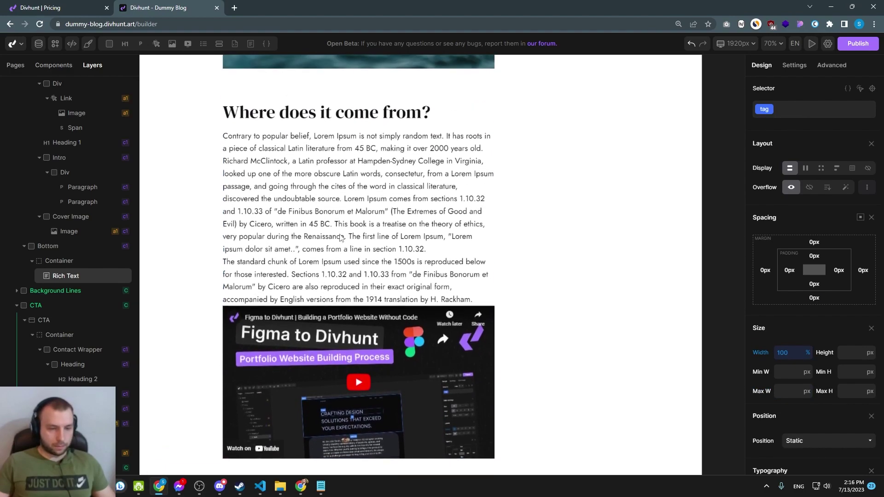
left_click(68, 275)
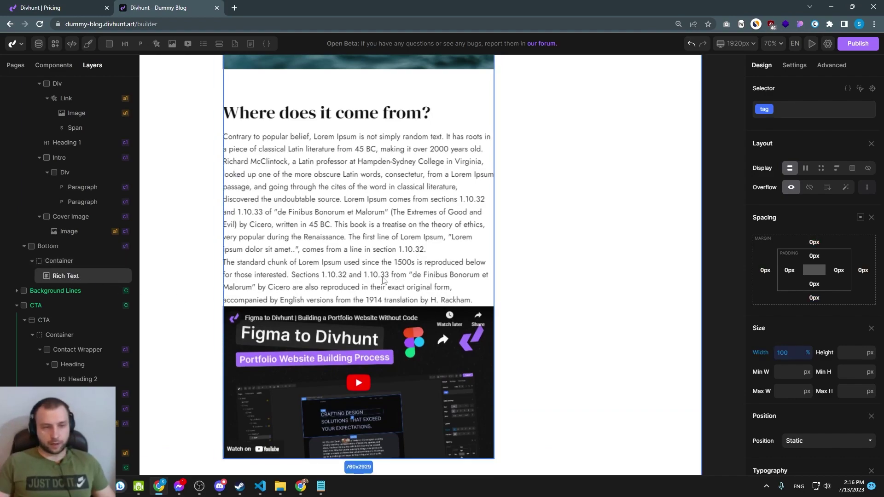
scroll(330, 276, "down", 5)
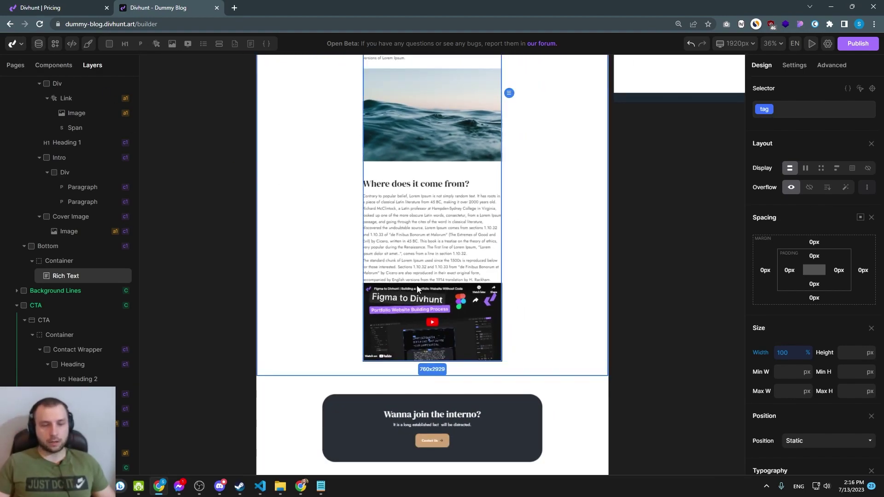
left_click(39, 43)
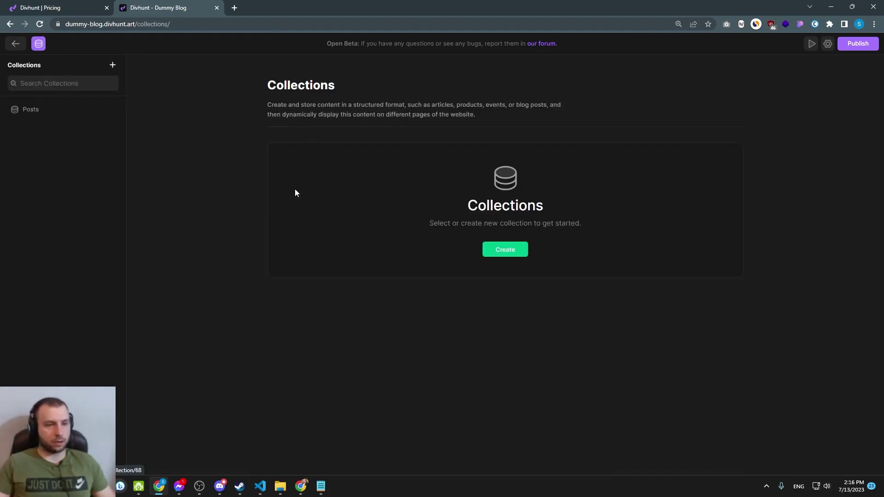
left_click(40, 44)
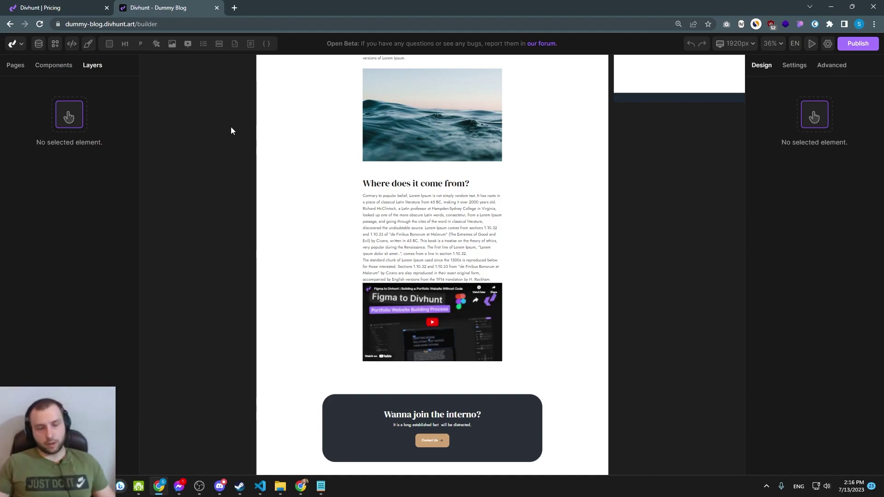
left_click(403, 267)
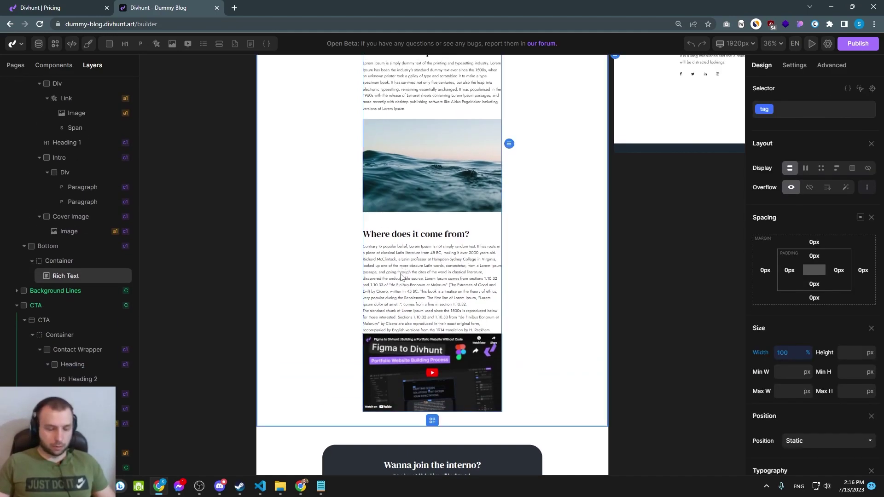
scroll(460, 254, "up", 2)
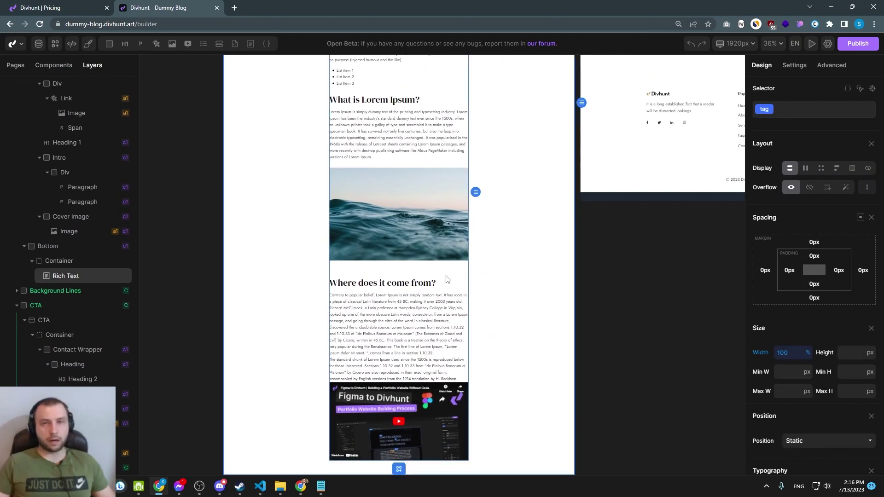
scroll(428, 258, "up", 9)
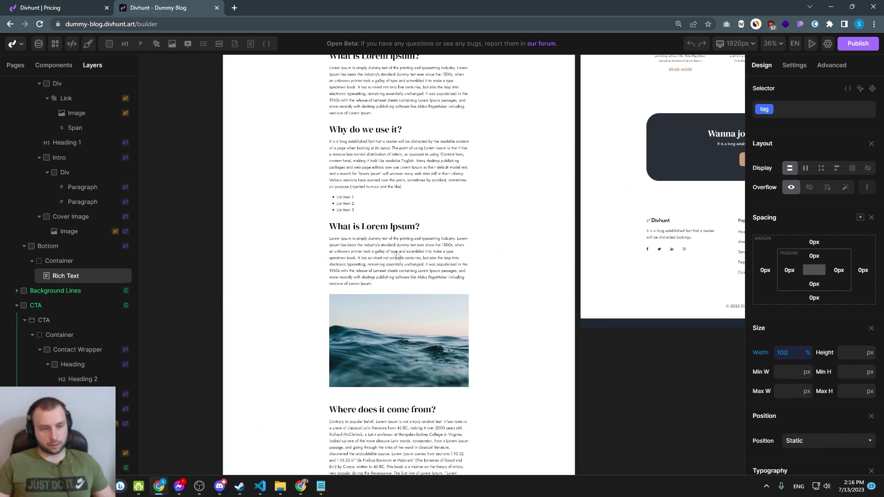
Add a global Paragraph (p) tag style with a 20px bottom margin to the Rich Text.
left_click(871, 88)
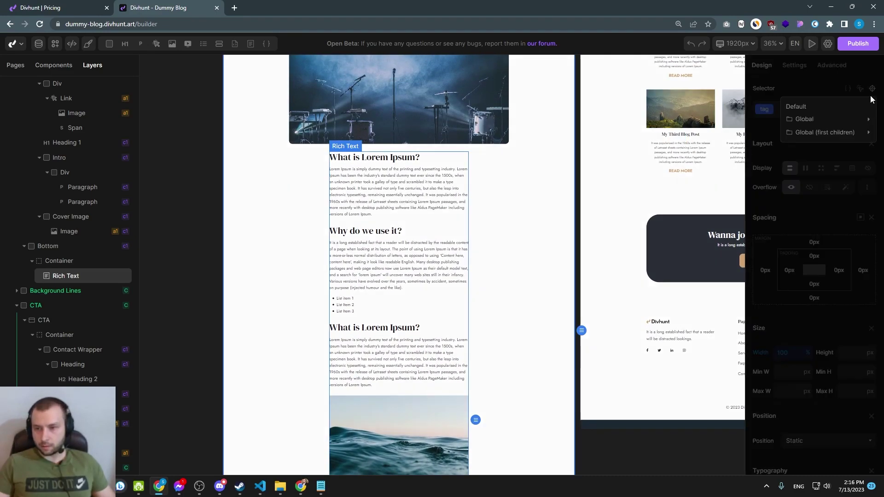
left_click(819, 120)
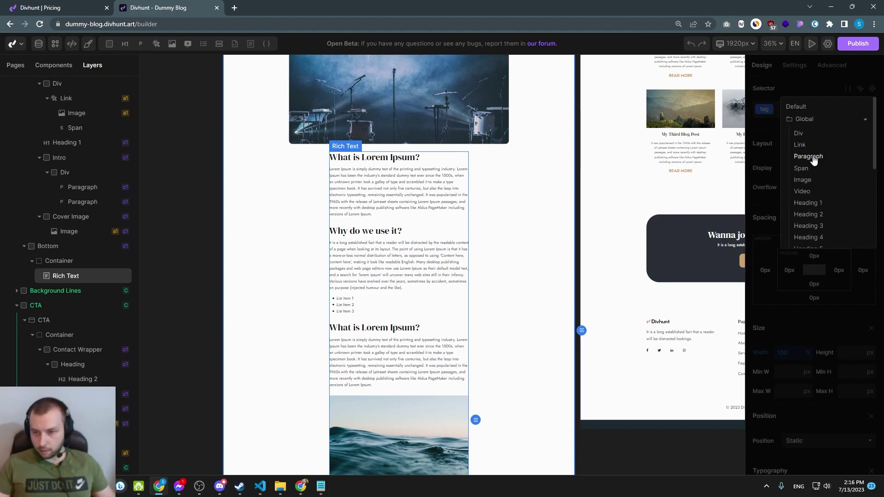
left_click(812, 157)
left_click(813, 297)
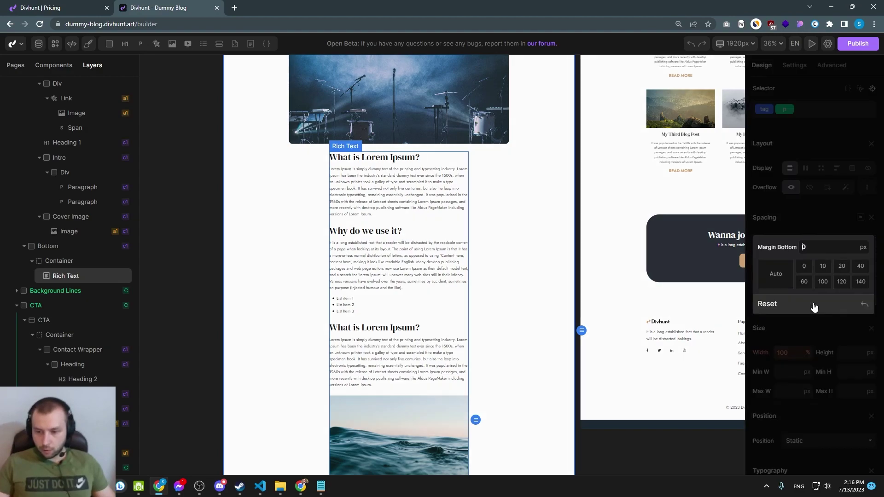
left_click(840, 267)
scroll(421, 310, "down", 5)
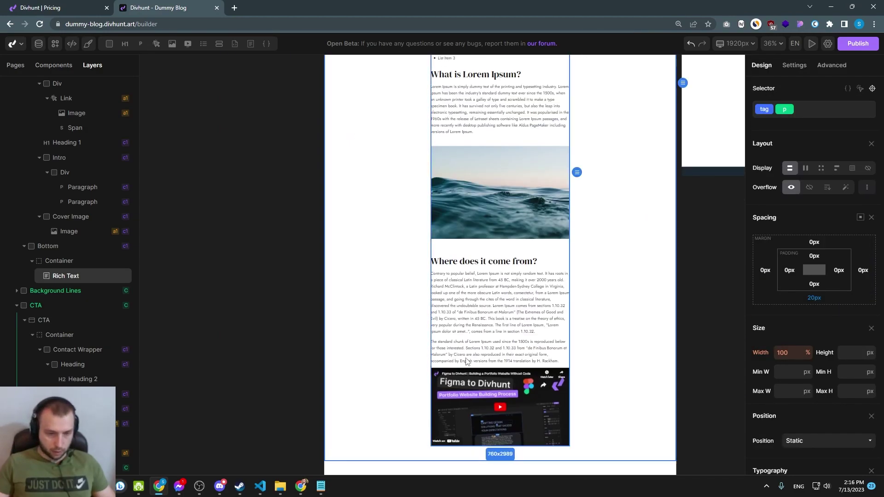
scroll(464, 371, "up", 5)
scroll(482, 330, "down", 3)
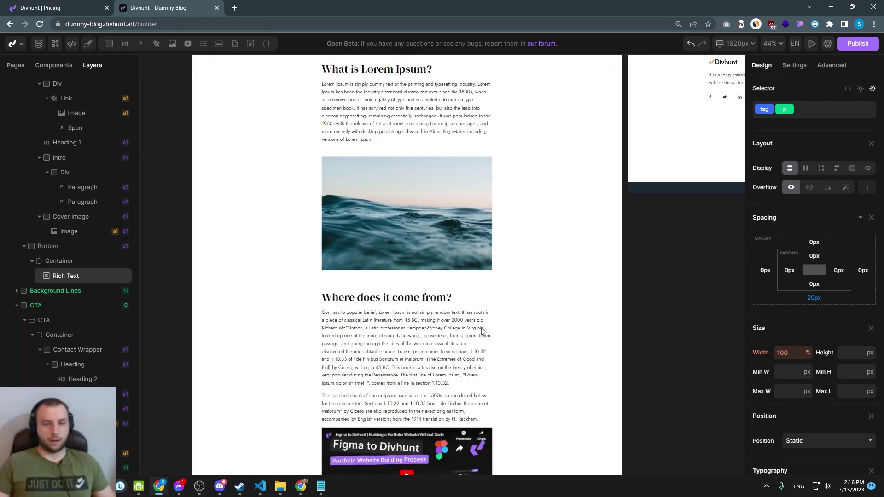
scroll(481, 331, "down", 4)
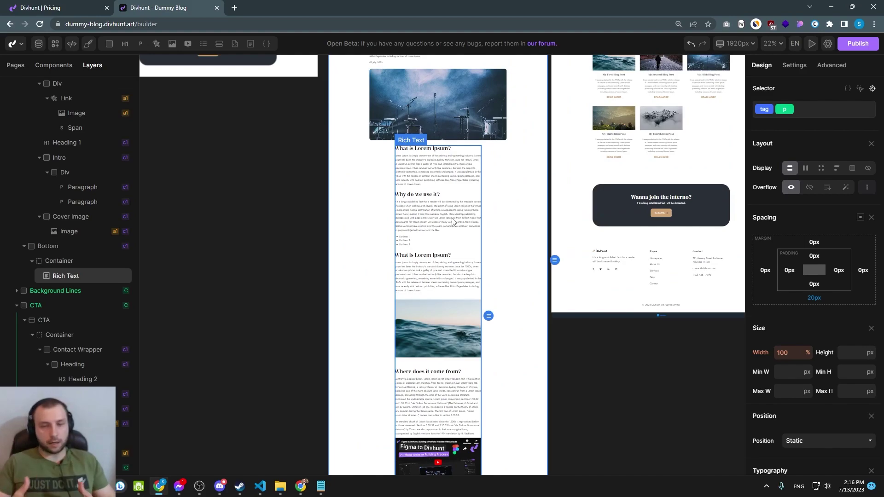
scroll(445, 207, "up", 3)
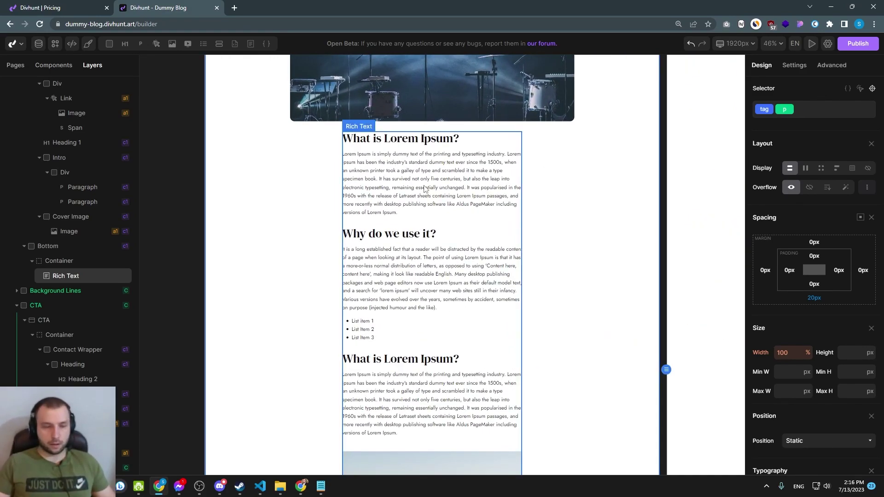
Set the Back to all blogs link's Link Settings page to Blog Posts.
scroll(424, 189, "down", 10)
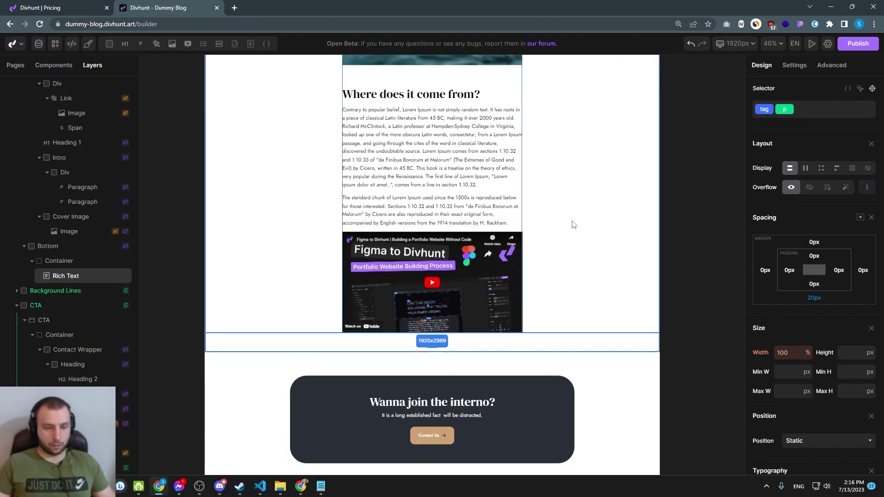
scroll(573, 224, "down", 5)
scroll(572, 241, "up", 5)
scroll(506, 184, "up", 3)
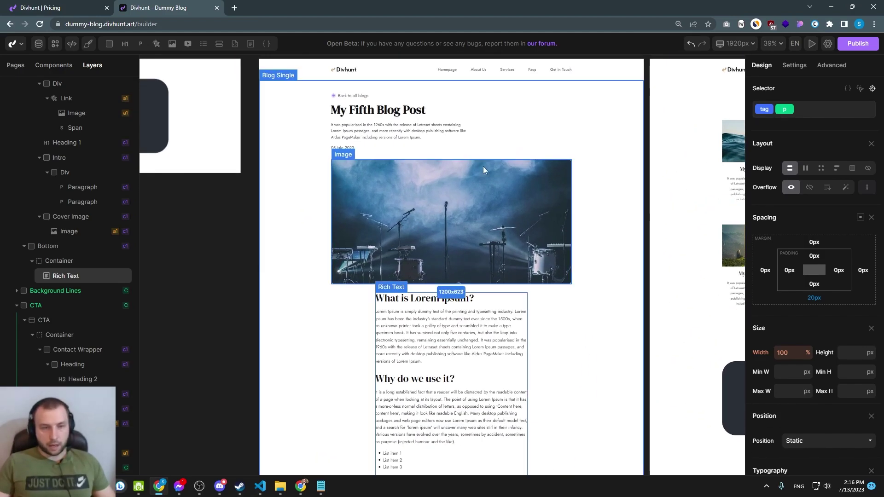
scroll(350, 111, "up", 3)
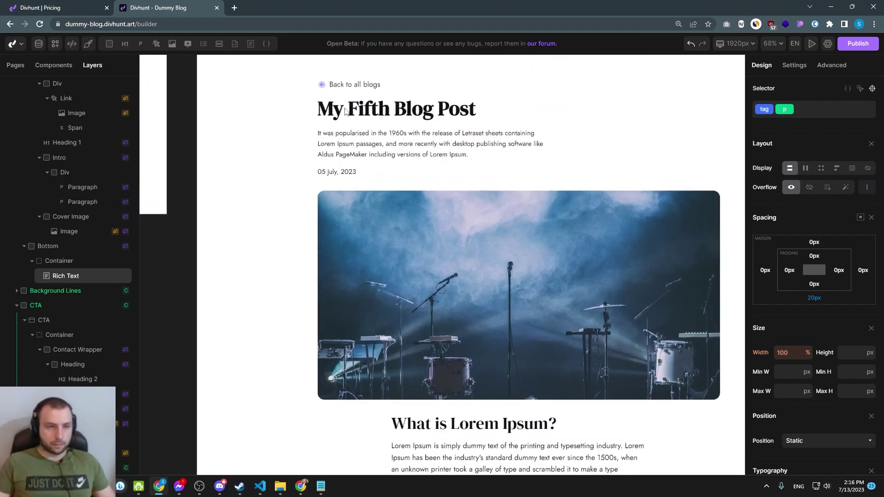
scroll(350, 106, "up", 3)
left_click(360, 87)
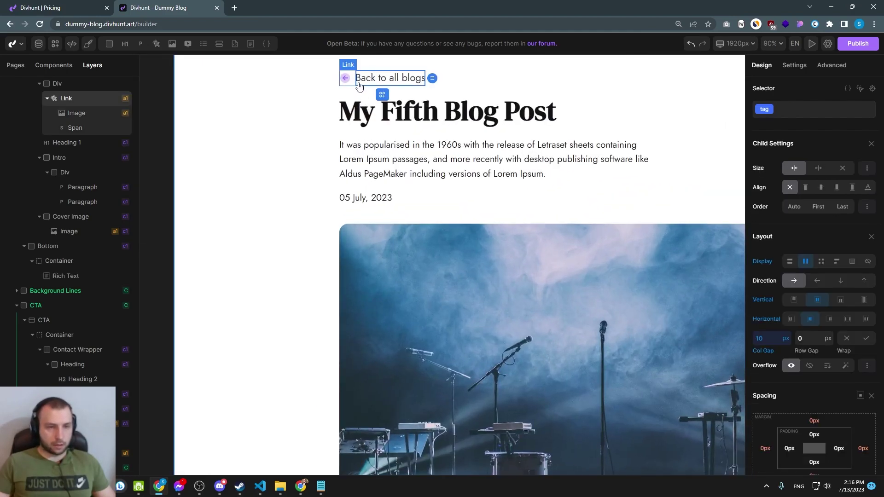
left_click(792, 66)
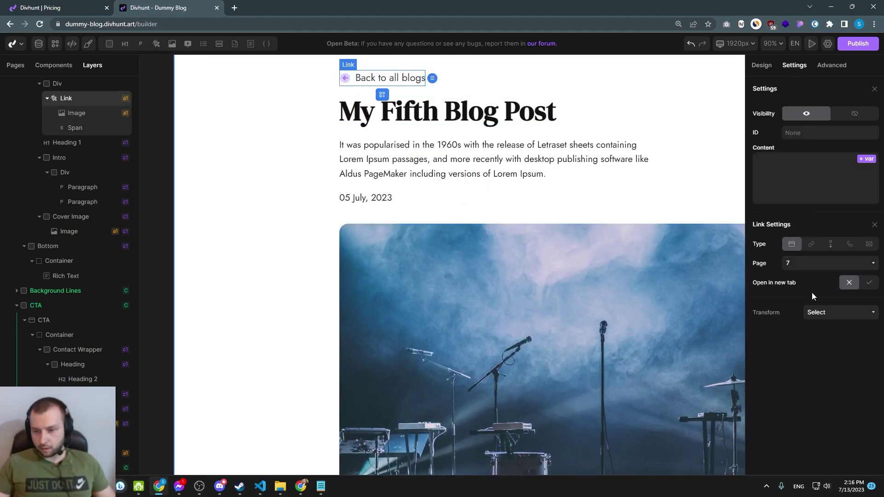
left_click(811, 264)
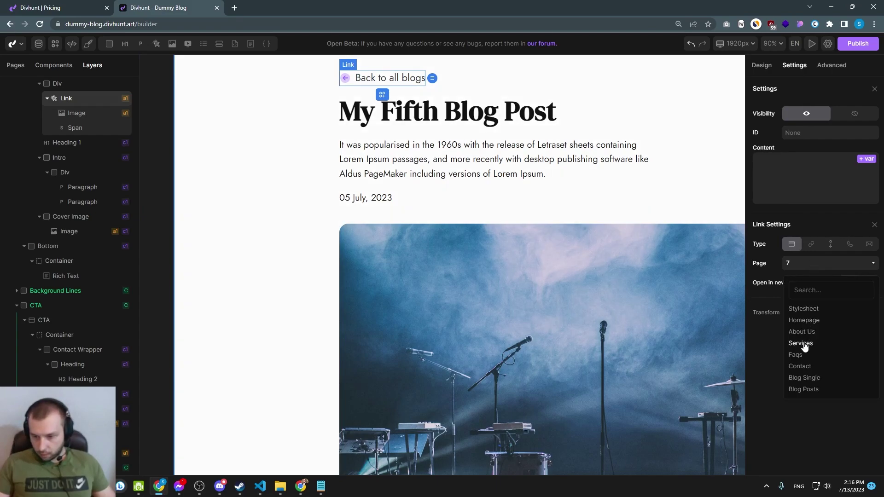
left_click(805, 389)
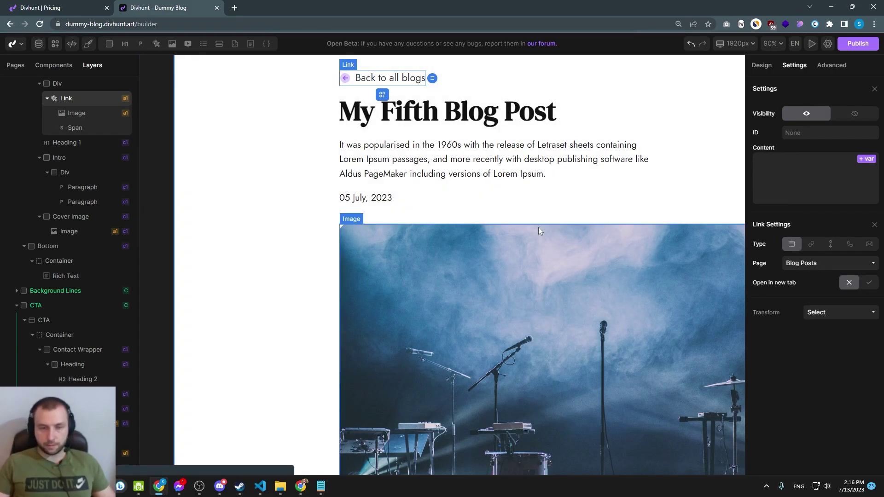
scroll(539, 203, "down", 4)
scroll(556, 183, "down", 3)
scroll(435, 230, "down", 5)
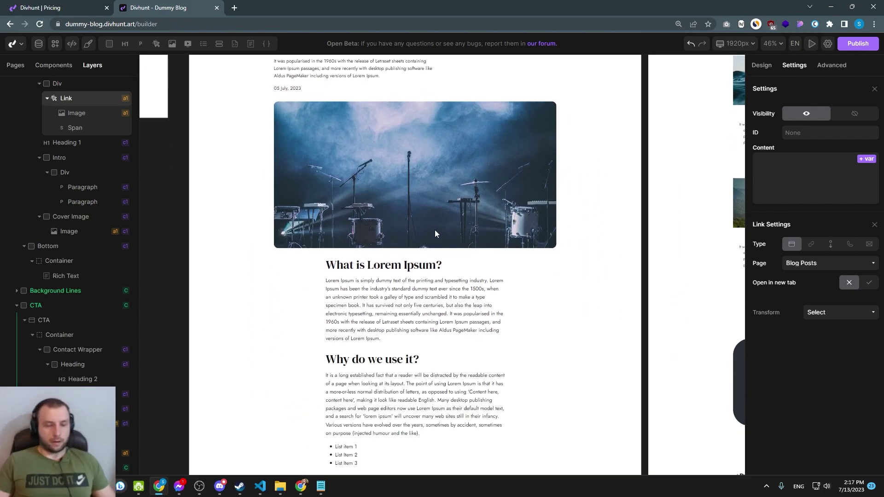
left_click(519, 297)
scroll(518, 298, "down", 1)
scroll(512, 303, "up", 2)
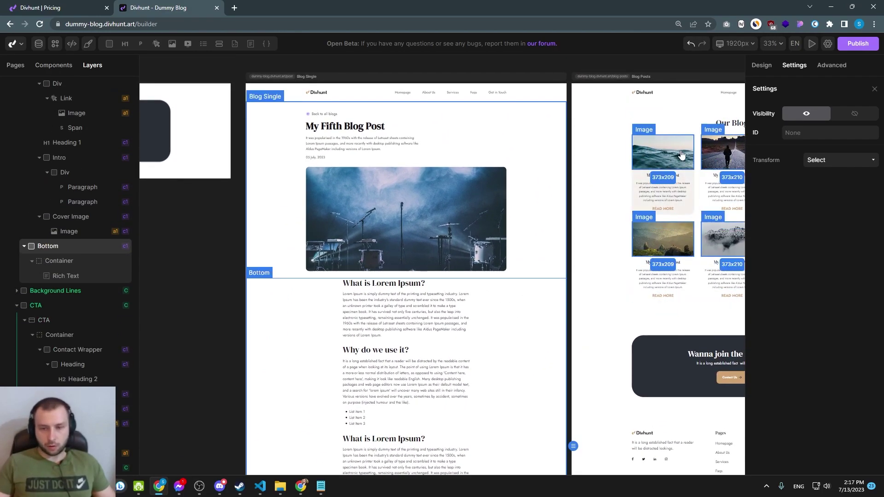
scroll(295, 73, "up", 5)
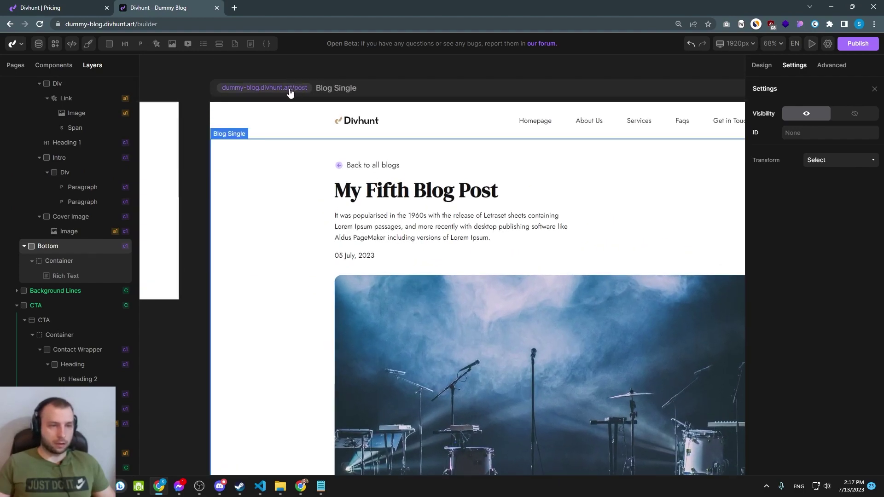
scroll(335, 164, "down", 3)
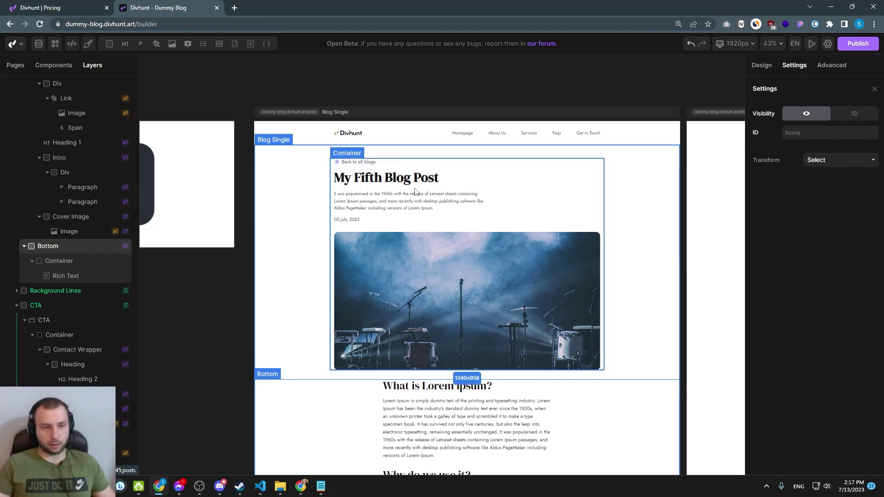
left_click(402, 186)
scroll(314, 118, "up", 5)
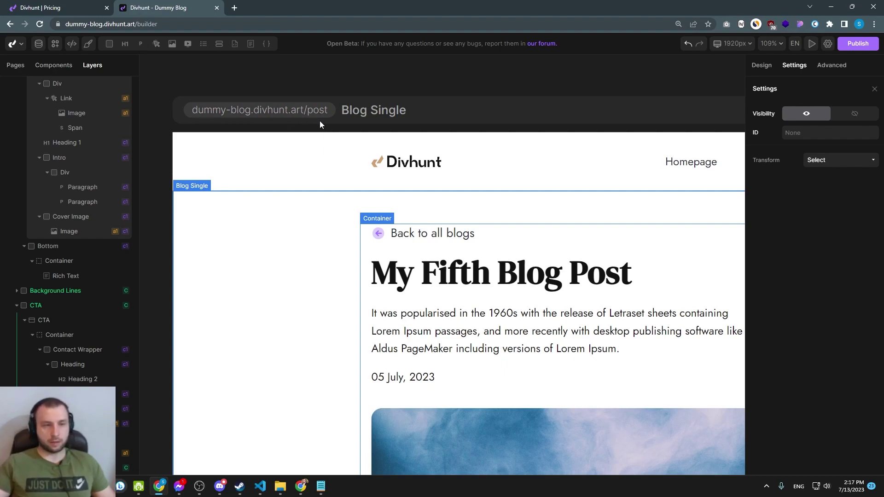
scroll(333, 175, "down", 4)
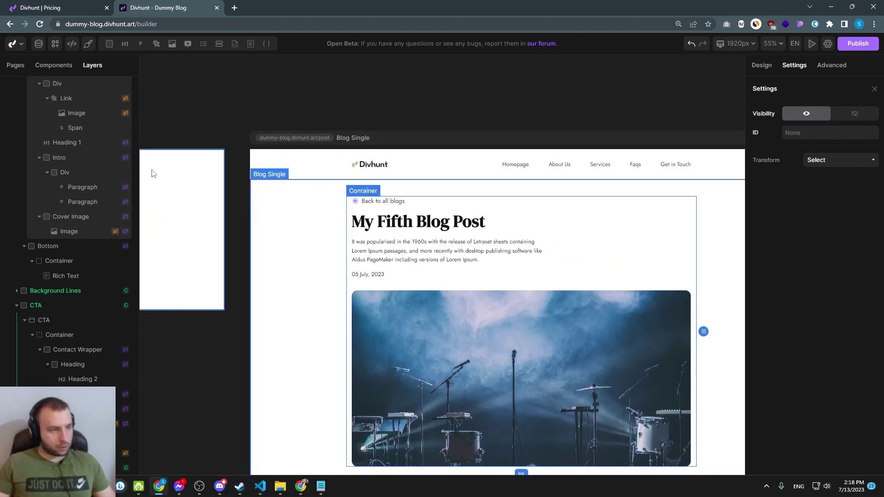
Change the Blog Single page route to /blog/post/:slug.
left_click(15, 67)
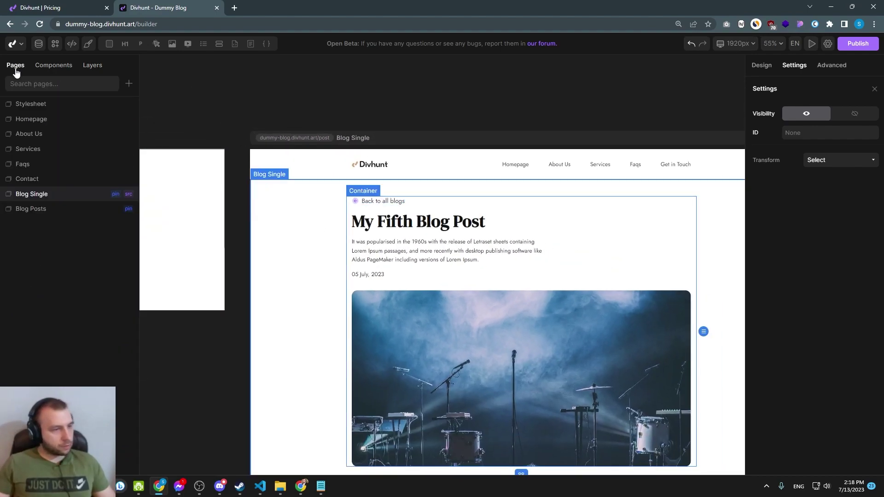
right_click(35, 197)
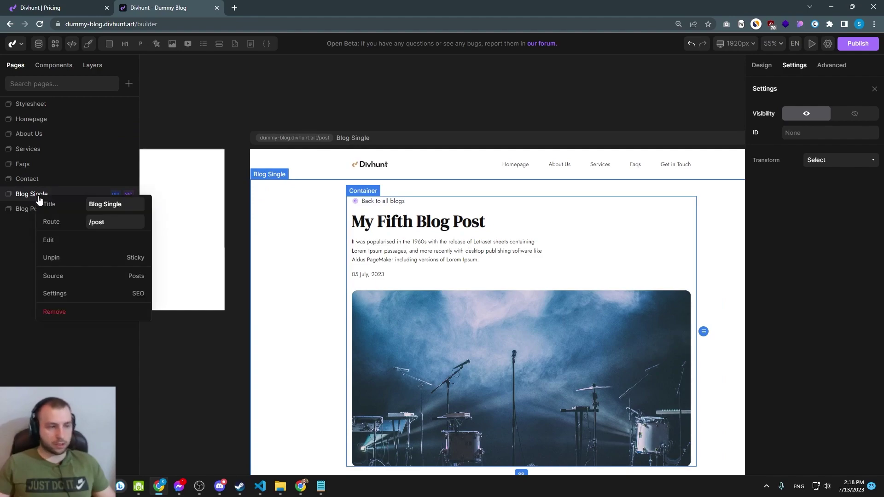
left_click(113, 224)
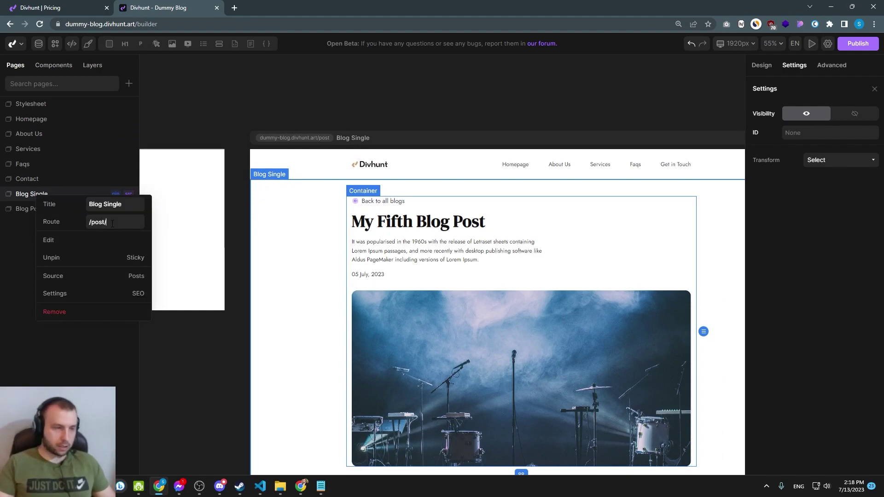
type("/:slug")
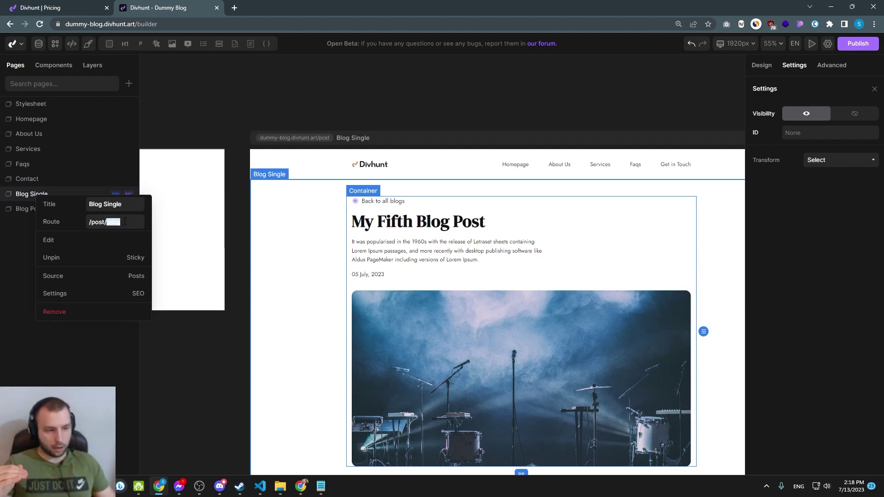
left_click(125, 222)
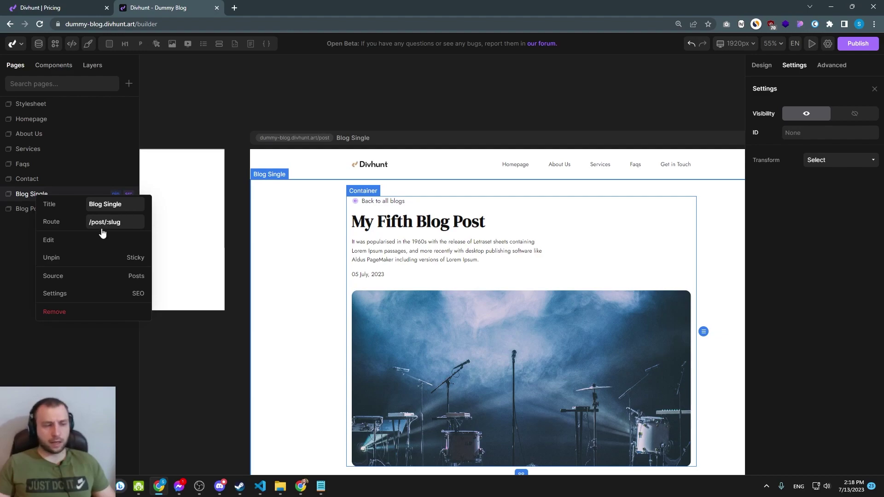
type("/blog")
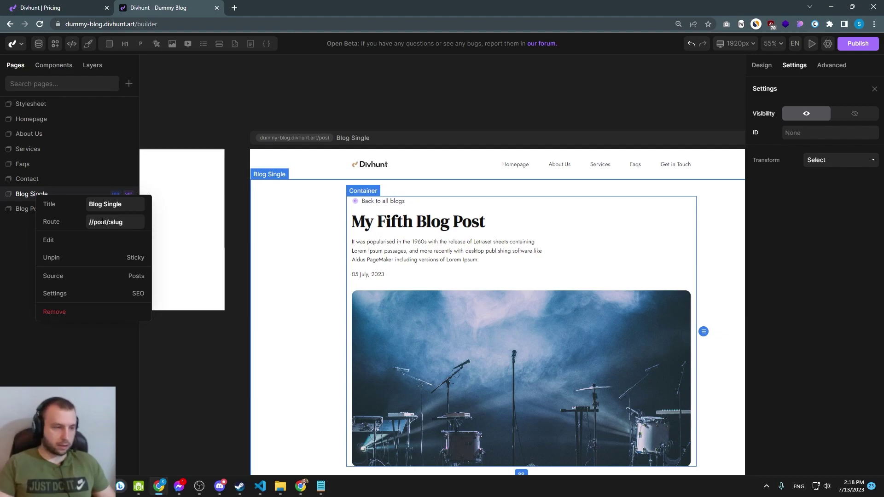
key("Return")
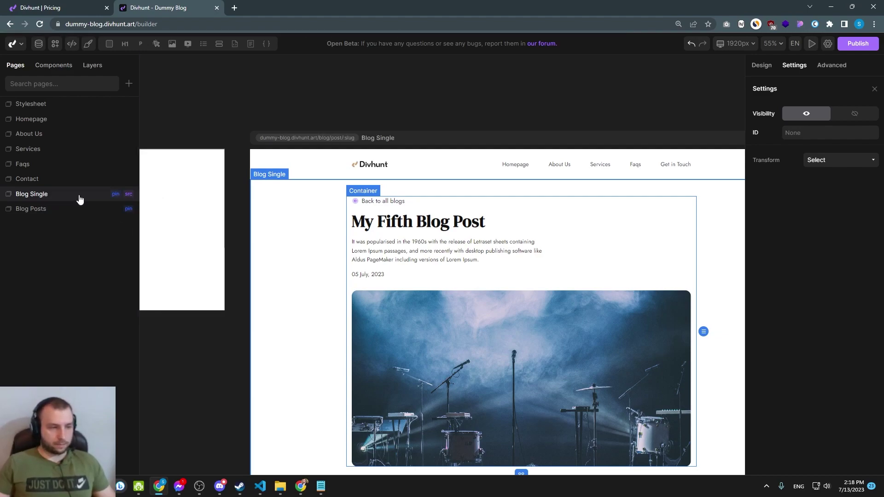
Review the Blog Single route field and close the page settings.
right_click(80, 197)
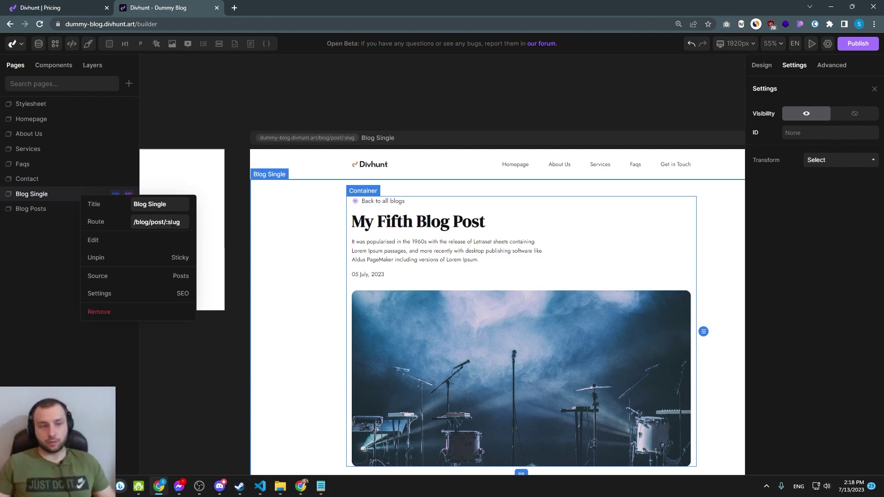
left_click(182, 222)
left_click_drag(166, 222, 178, 222)
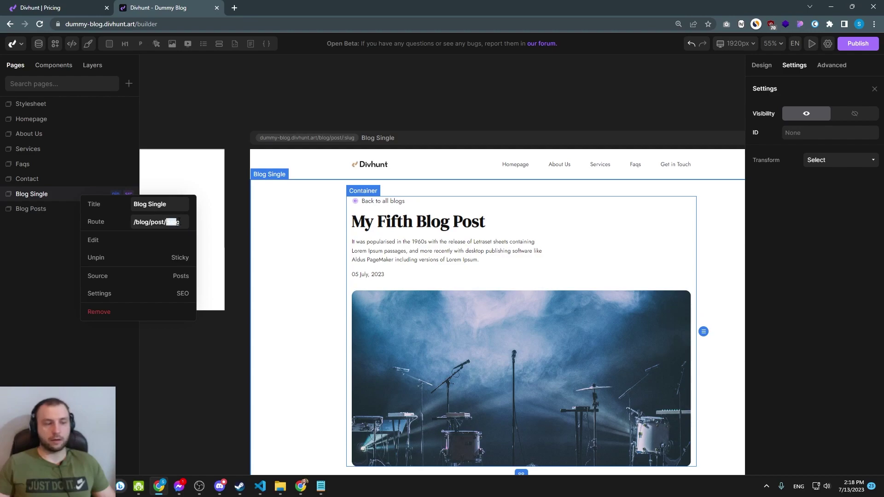
left_click(176, 220)
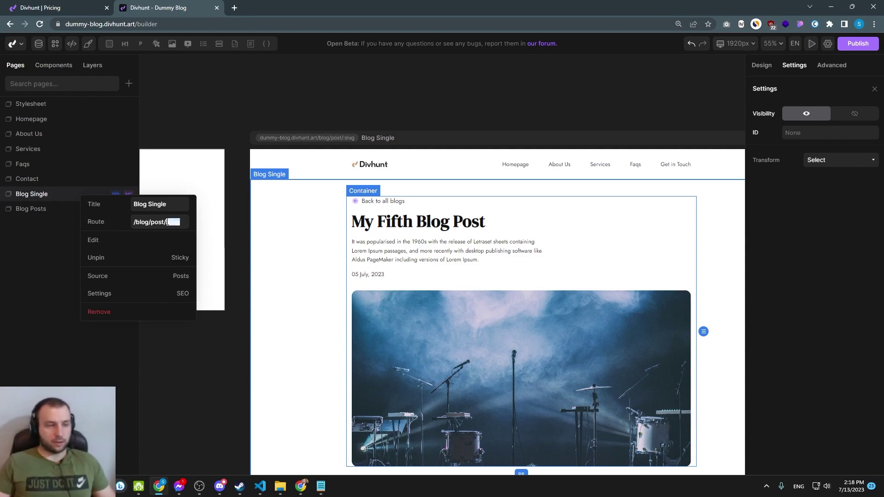
left_click(62, 239)
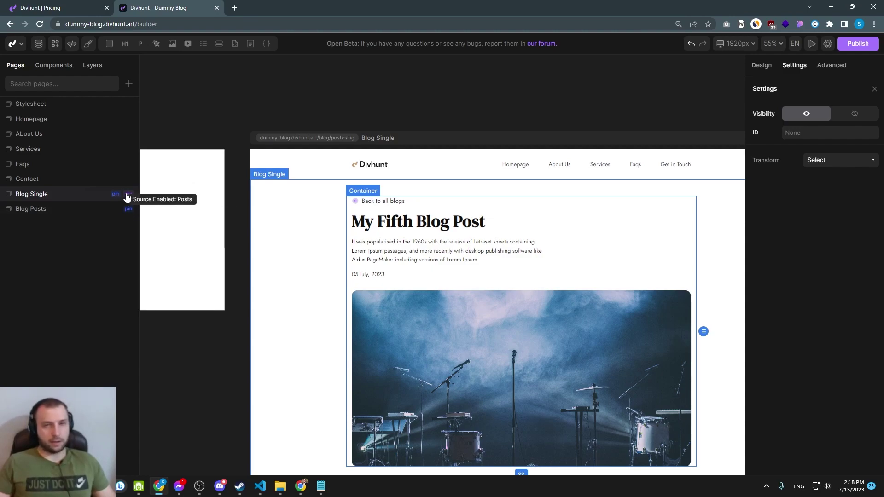
Select the repeating card Item and link it to the Blog Single page.
scroll(534, 207, "down", 3)
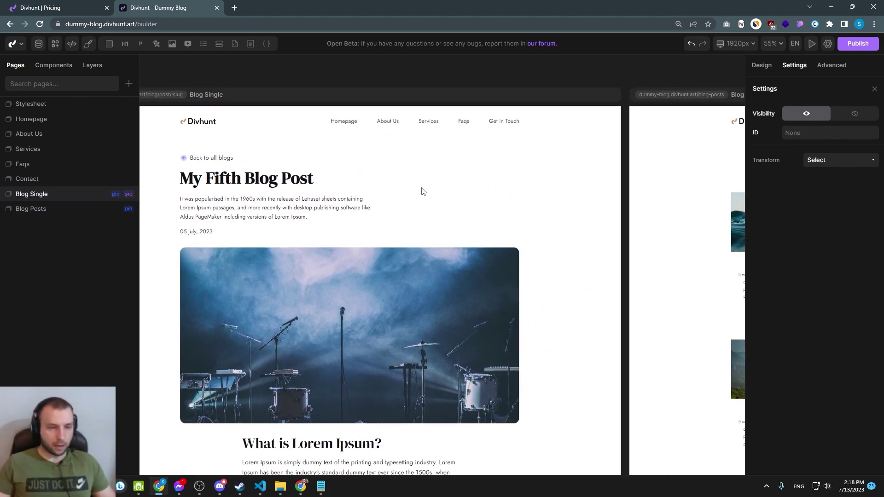
scroll(552, 184, "up", 5)
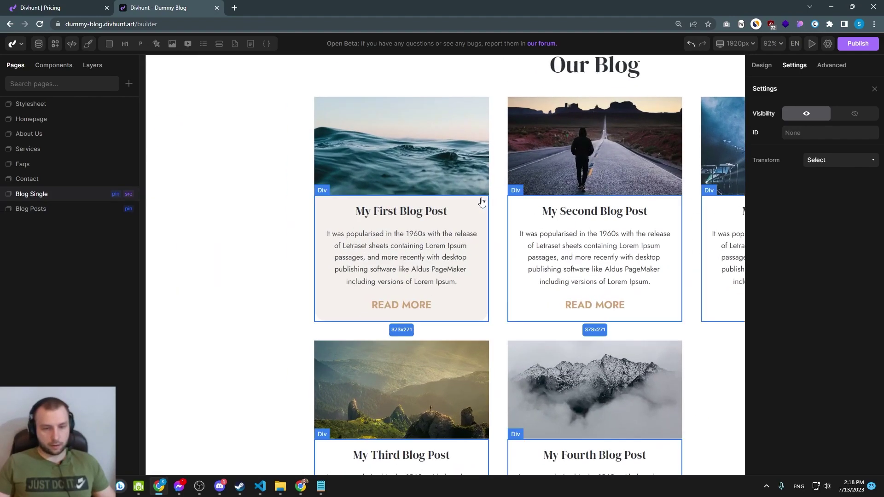
left_click(481, 202)
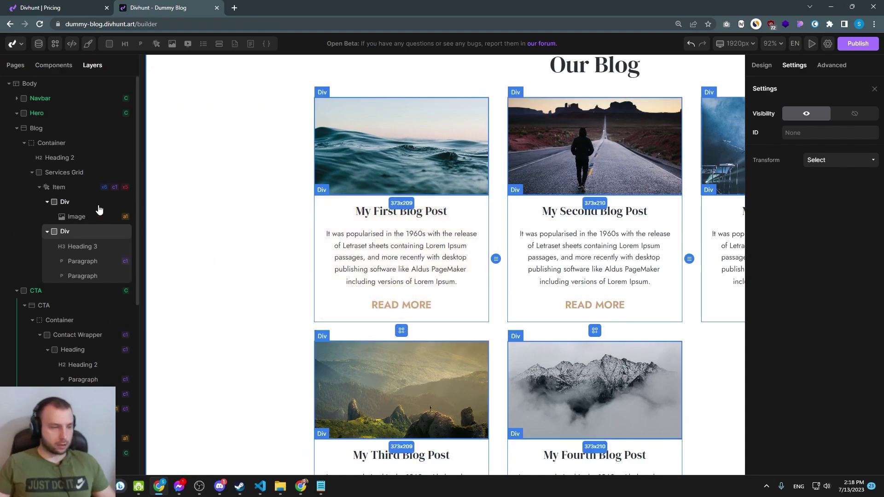
left_click(72, 191)
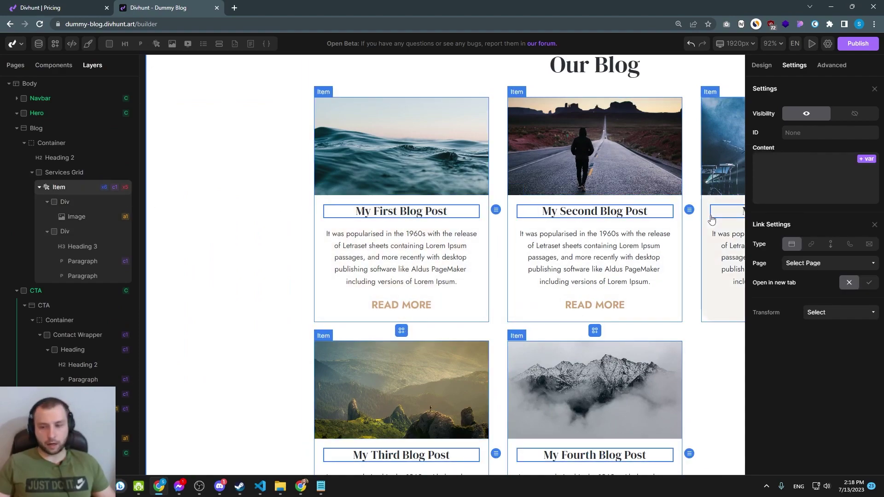
left_click(806, 263)
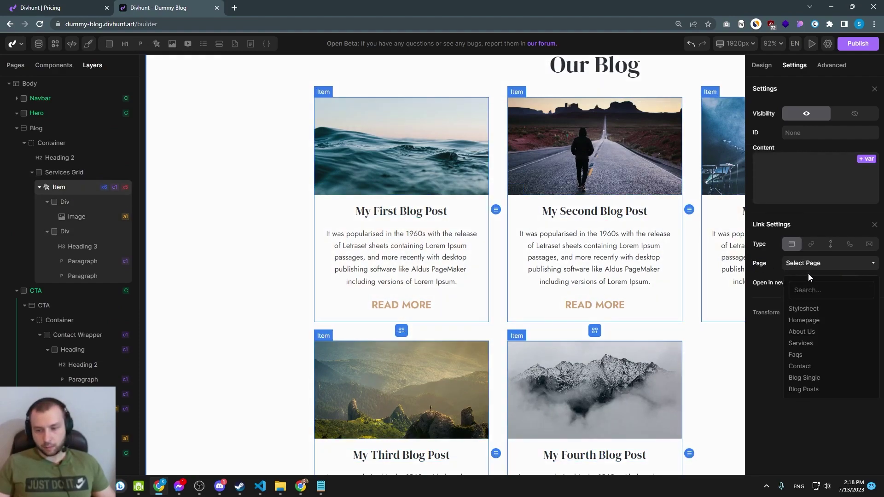
left_click(806, 380)
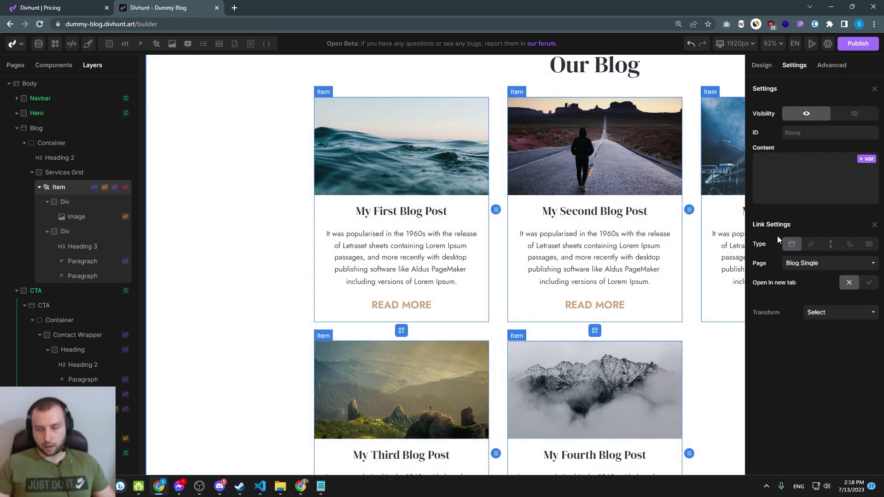
Set the slug route variable's value to the post's Slug field and save it.
left_click(830, 67)
scroll(802, 170, "down", 1)
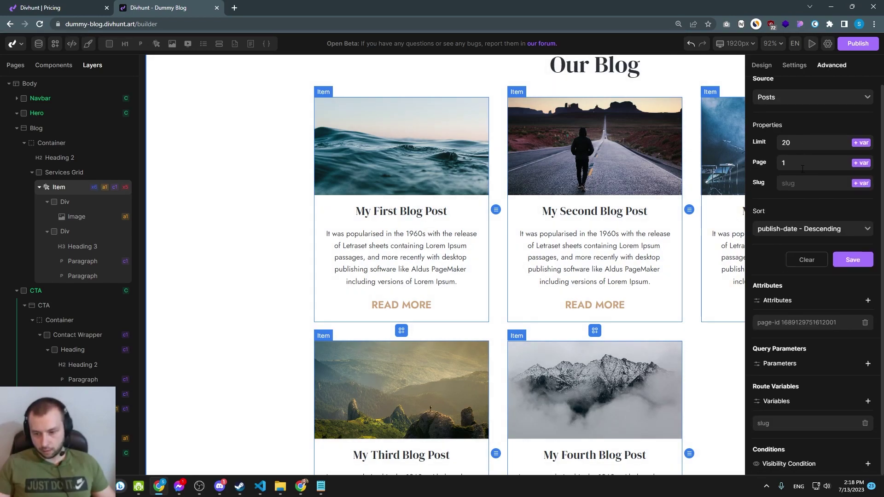
left_click(782, 428)
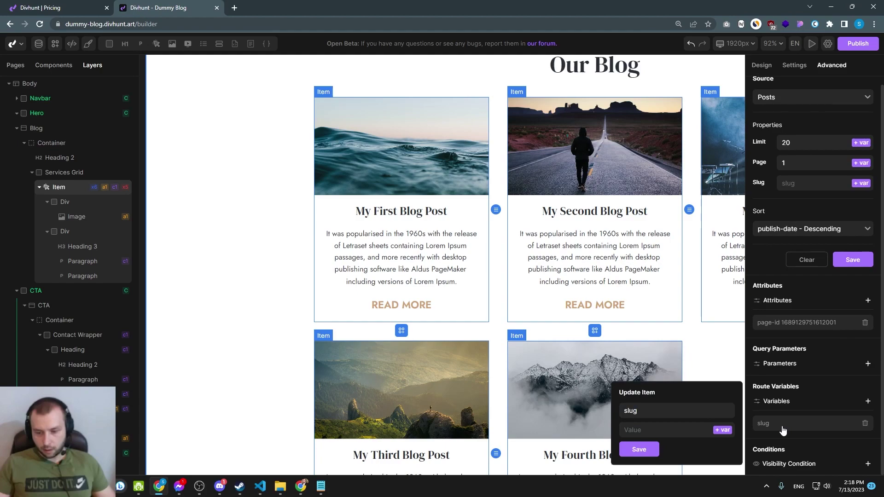
left_click(801, 415)
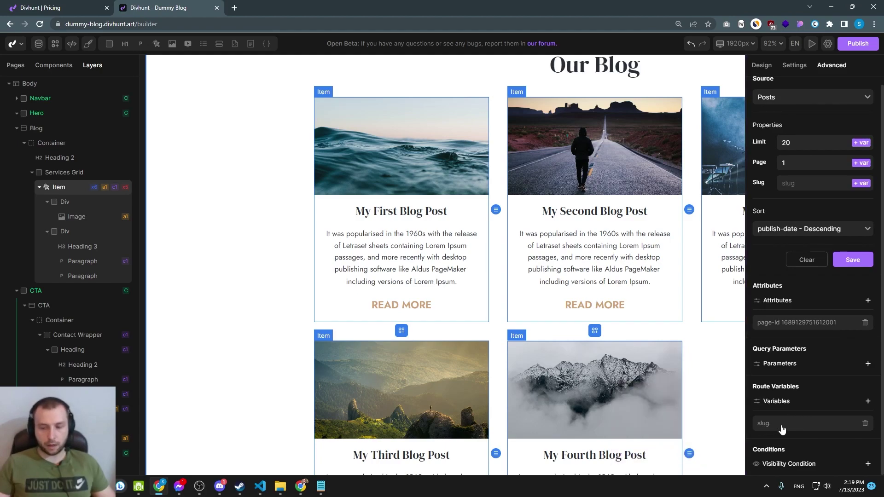
left_click(785, 428)
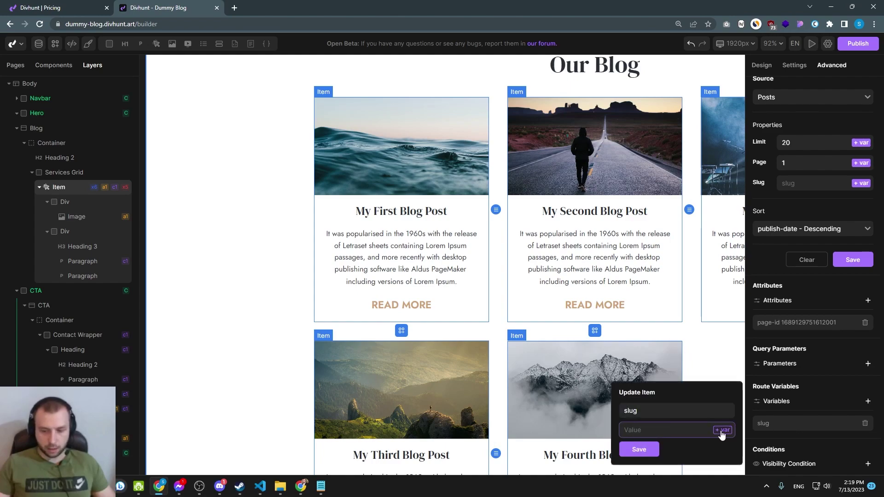
left_click(721, 430)
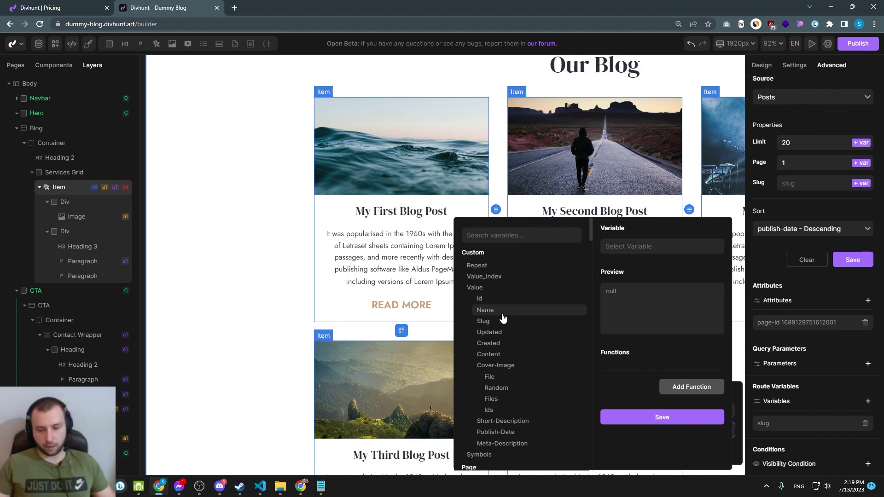
left_click(483, 321)
left_click(662, 431)
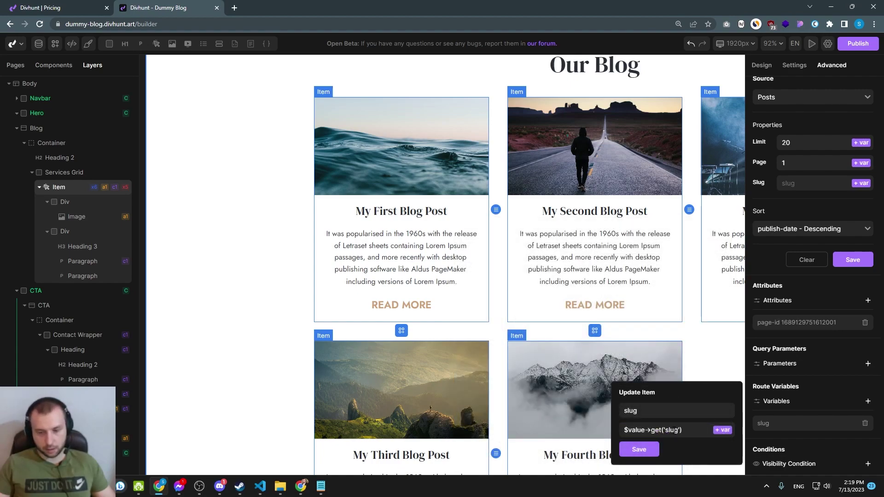
left_click(638, 449)
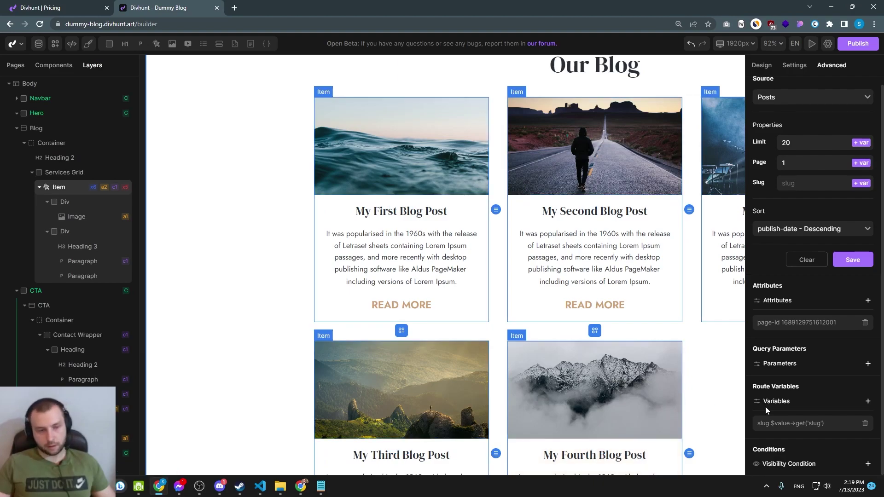
left_click(686, 329)
scroll(520, 336, "down", 5)
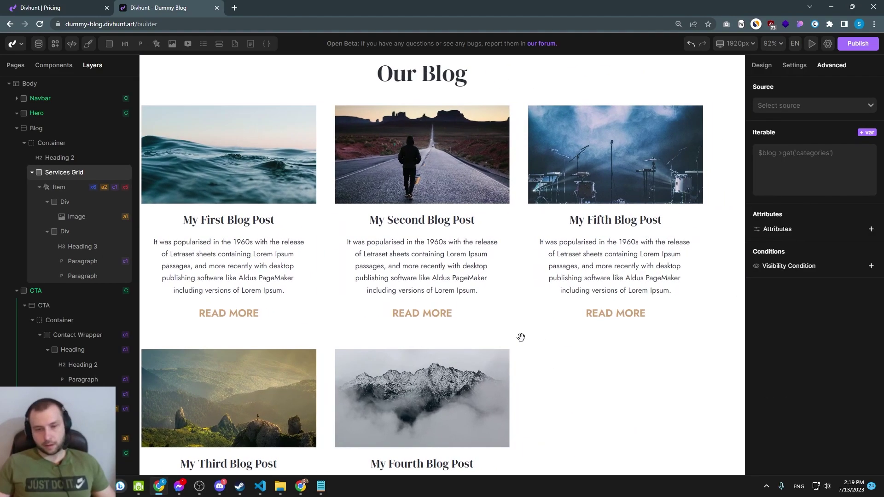
scroll(523, 338, "up", 1)
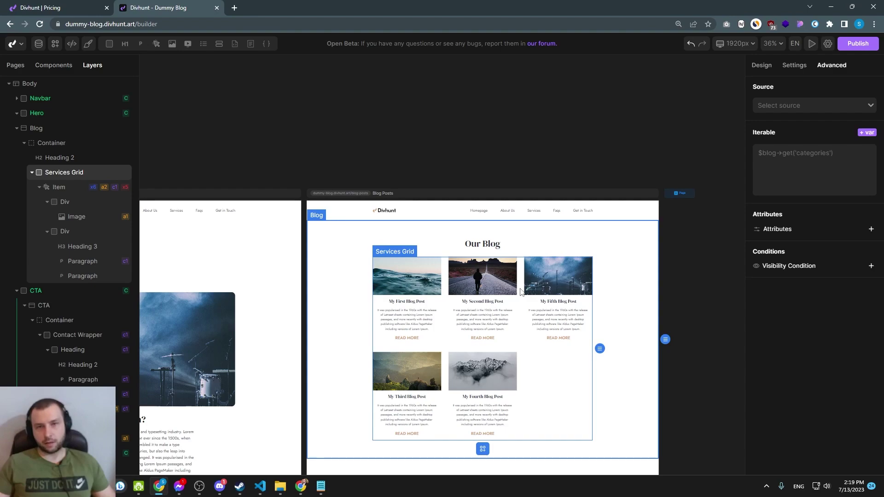
scroll(513, 276, "up", 2)
scroll(522, 250, "down", 3)
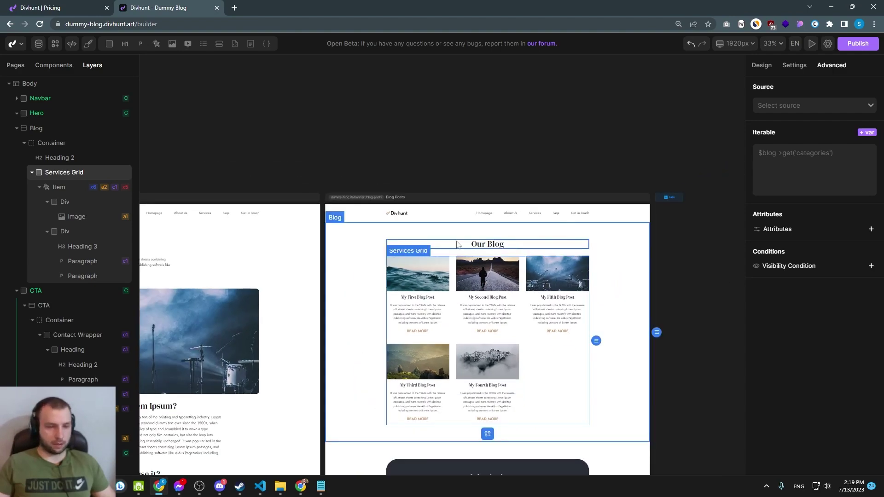
Open the live Blog Posts page in a new tab, then My Second Blog Post.
left_click(387, 209)
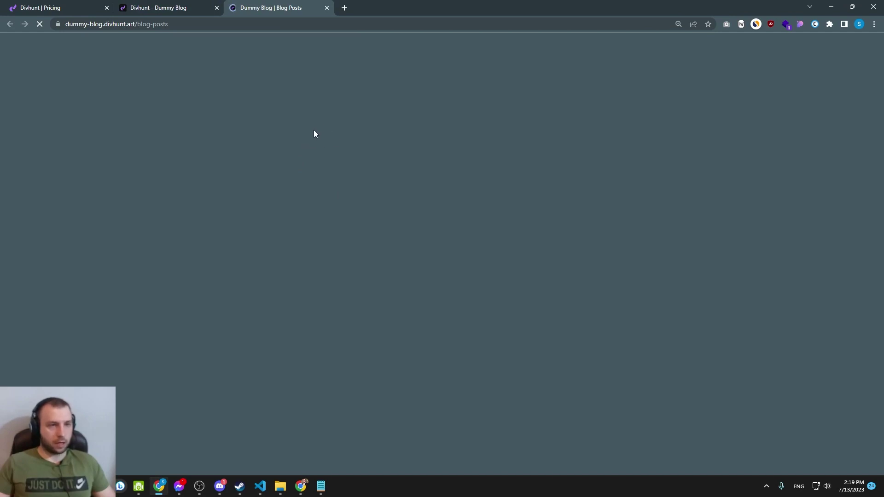
scroll(235, 94, "down", 2)
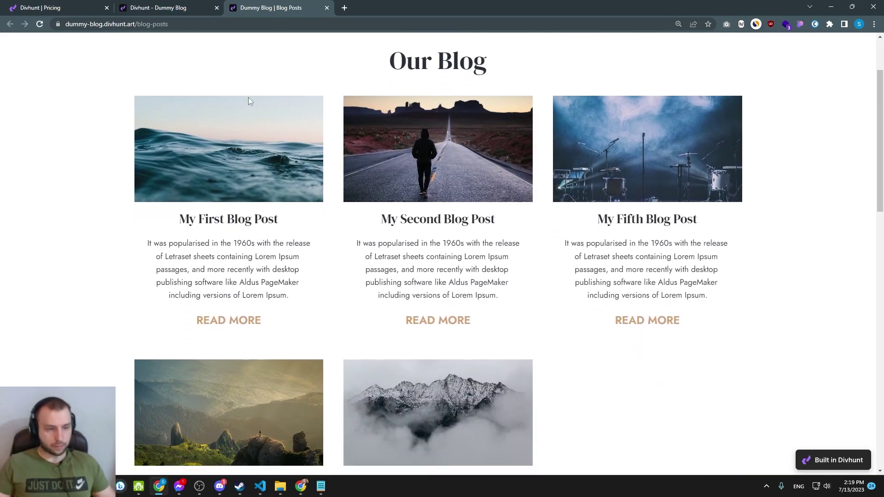
left_click(410, 213)
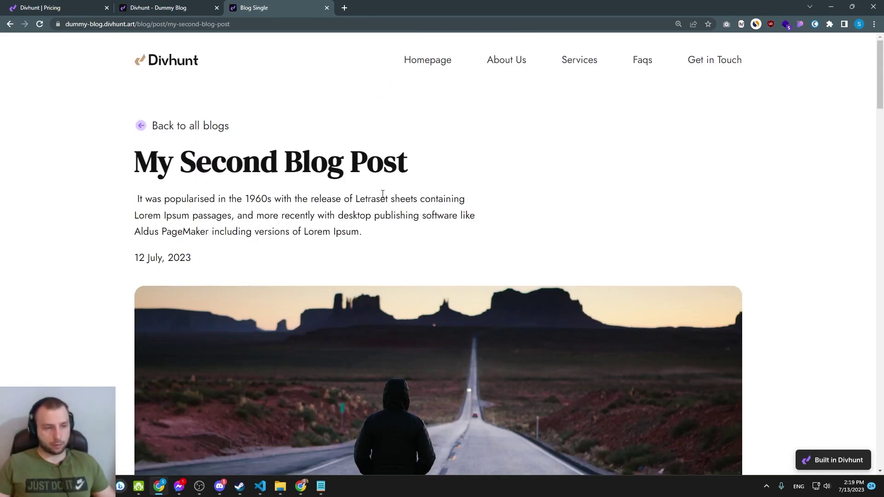
scroll(203, 133, "down", 2)
scroll(202, 133, "down", 20)
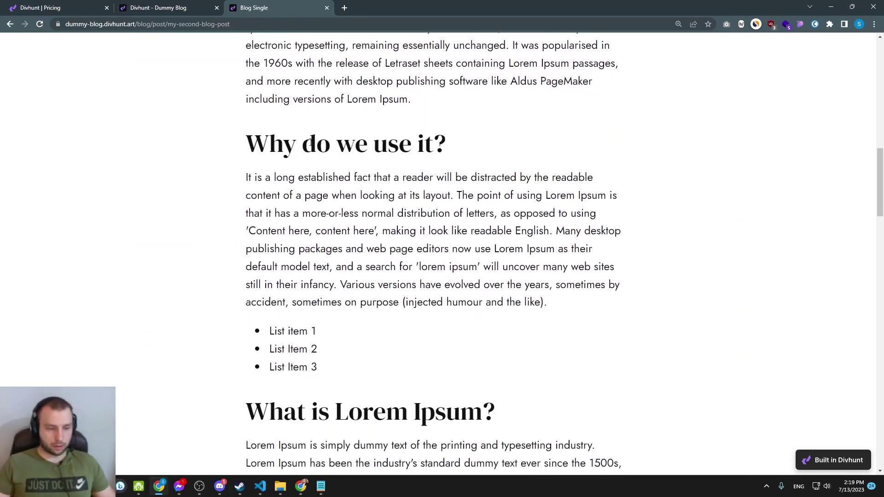
scroll(319, 142, "down", 5)
scroll(189, 131, "up", 20)
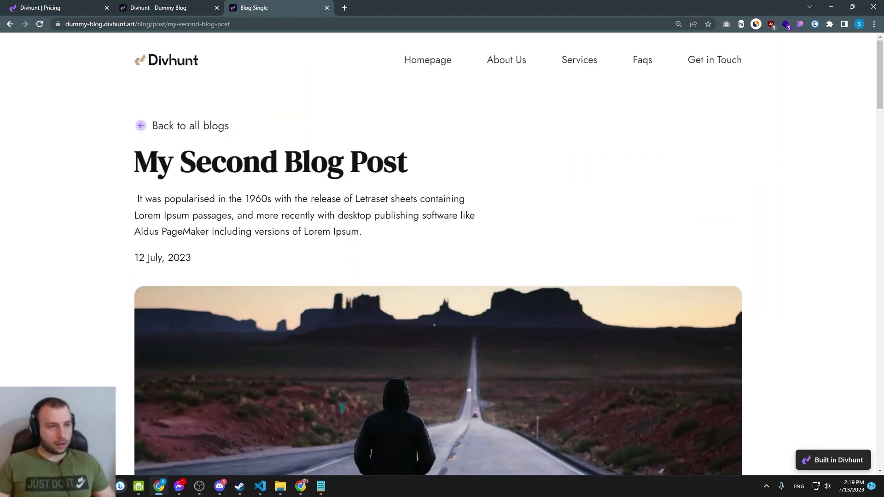
Go back to all blogs and open My Fourth Blog Post from its card.
left_click(189, 131)
scroll(431, 248, "down", 8)
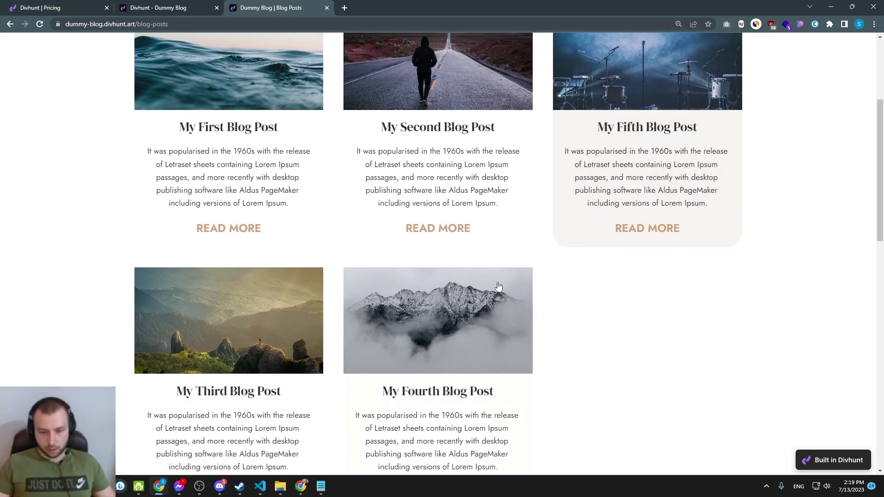
left_click(432, 248)
scroll(450, 184, "down", 5)
scroll(449, 186, "down", 15)
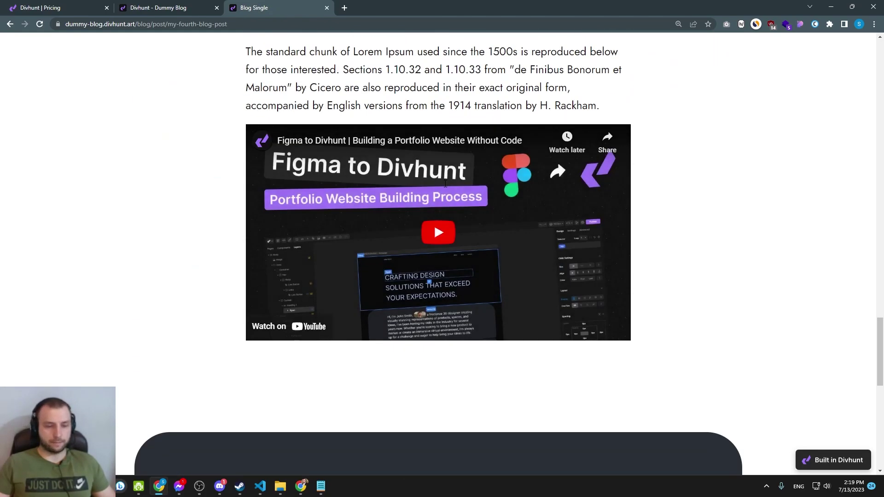
scroll(348, 238, "up", 18)
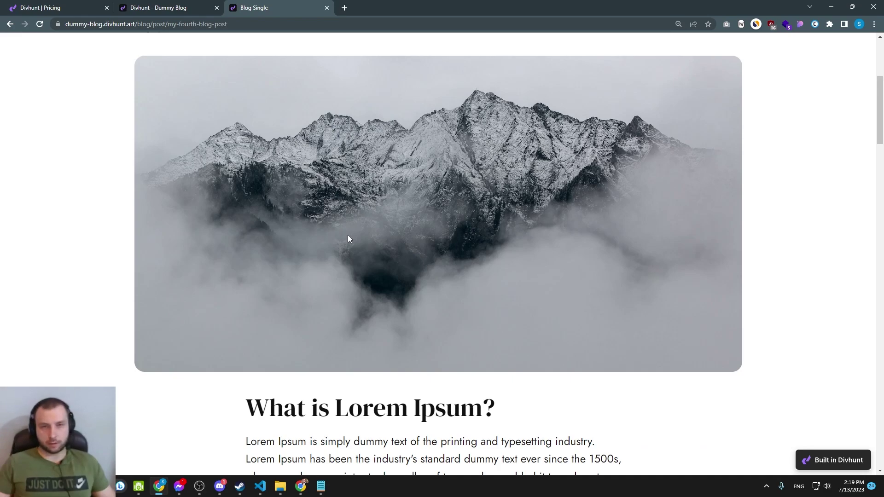